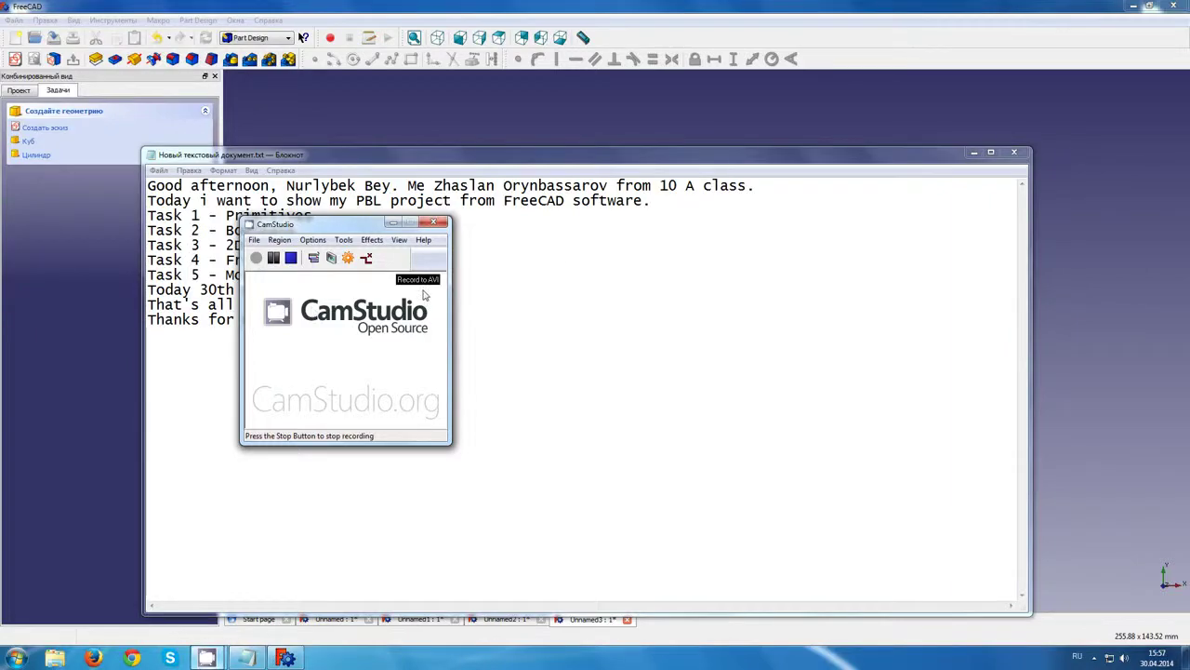
# Add a 'Task 6 - Array' line to the Notepad task list and return to FreeCAD
pyautogui.press('Return')
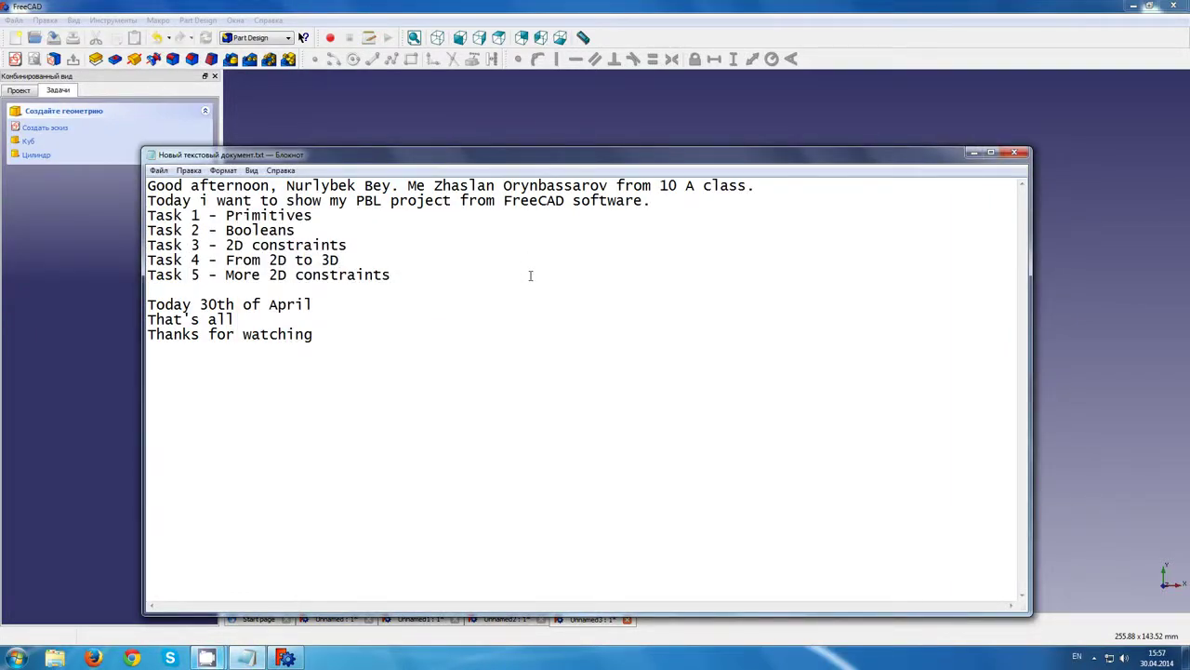
pyautogui.write('Task 6 - Array')
pyautogui.hotkey('alt', 'Tab')
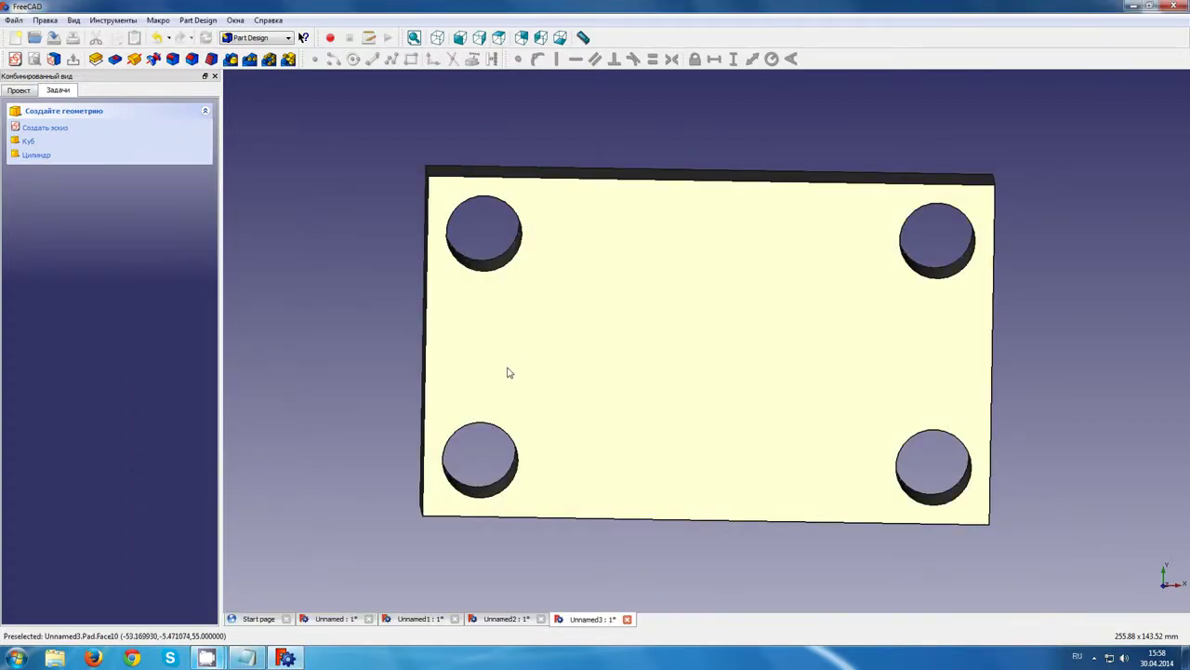
# Create a new empty document in the Part workbench and undo the stray Box
pyautogui.hotkey('ctrl', 'n')
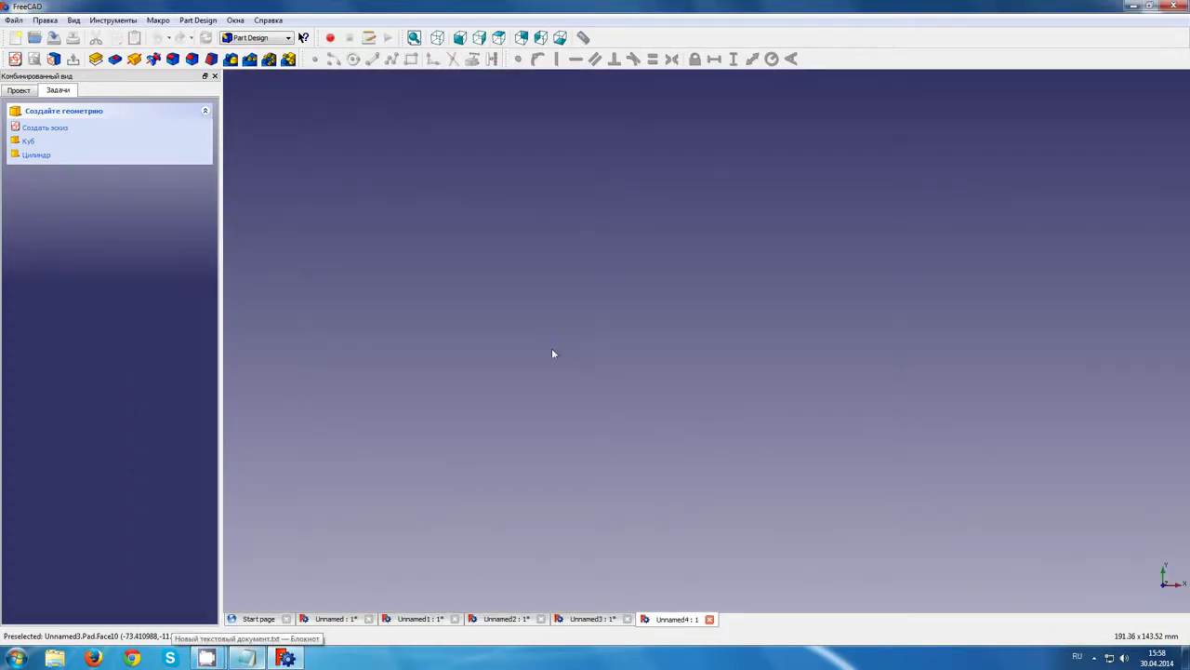
pyautogui.click(19, 90)
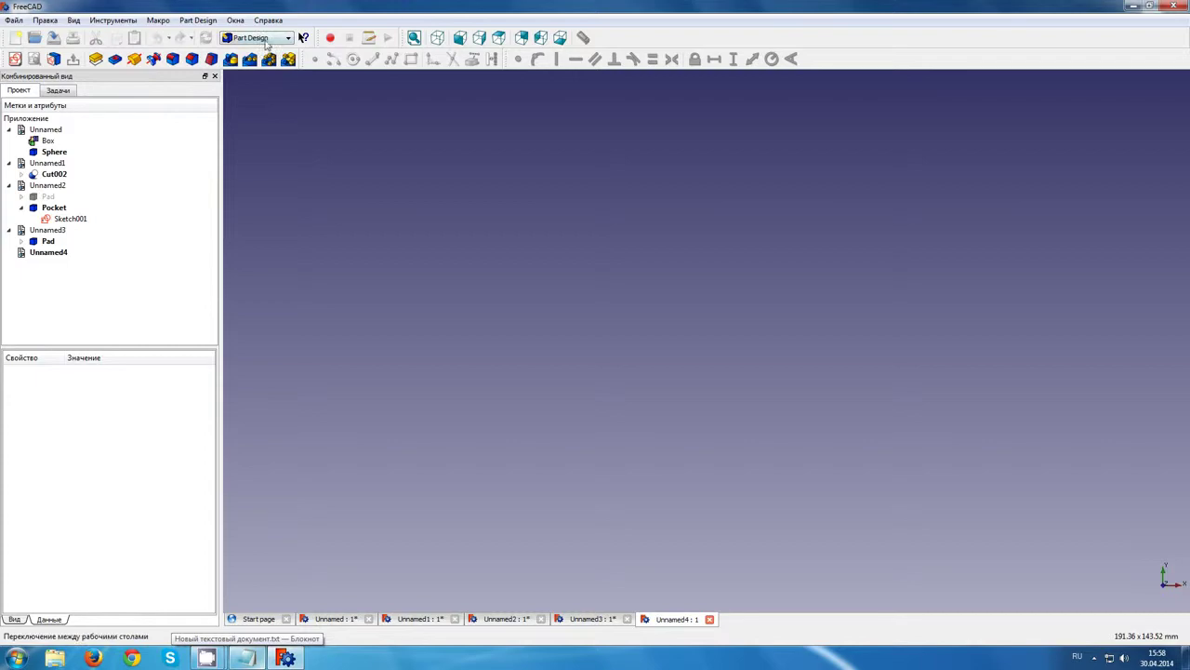
pyautogui.click(256, 37)
pyautogui.click(251, 148)
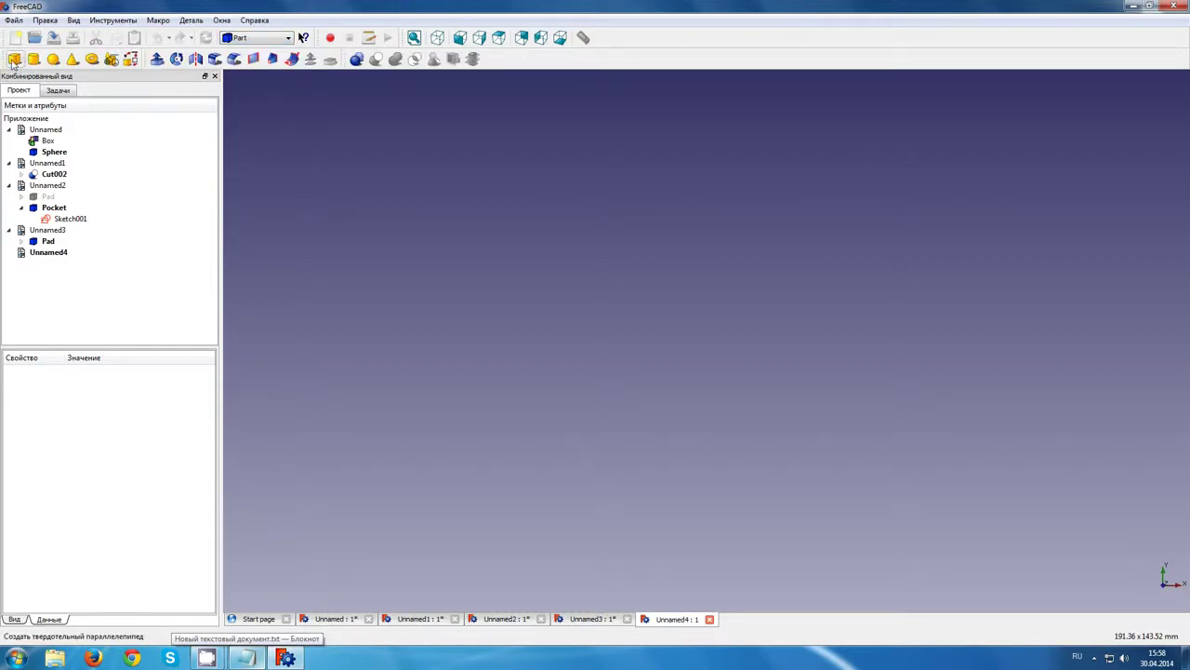
pyautogui.click(14, 58)
pyautogui.hotkey('ctrl', 'z')
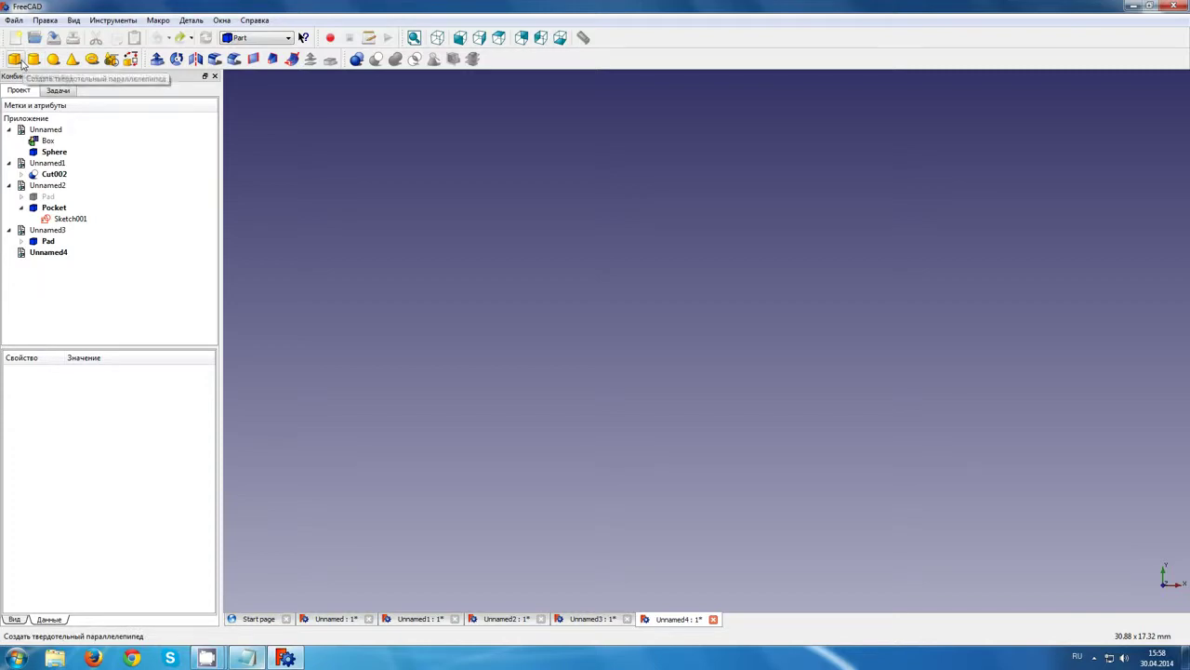
# Add a cylinder in isometric view and resize it to a 3 mm radius, 2 mm tall disc
pyautogui.click(35, 60)
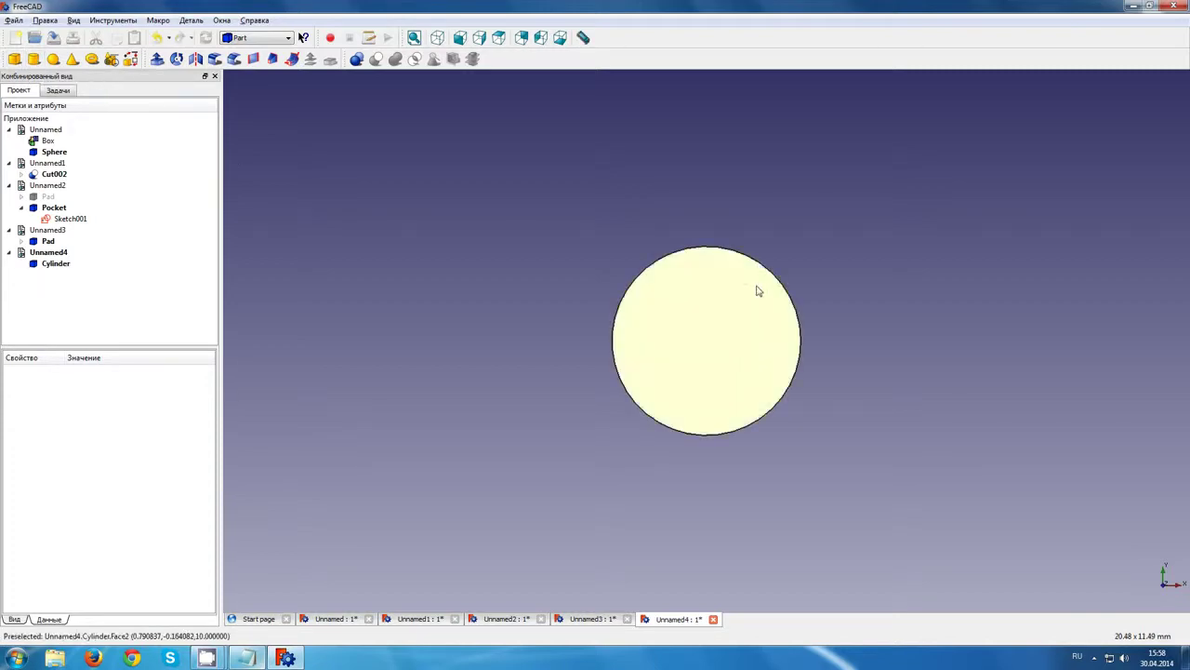
pyautogui.press('0')
pyautogui.click(693, 251)
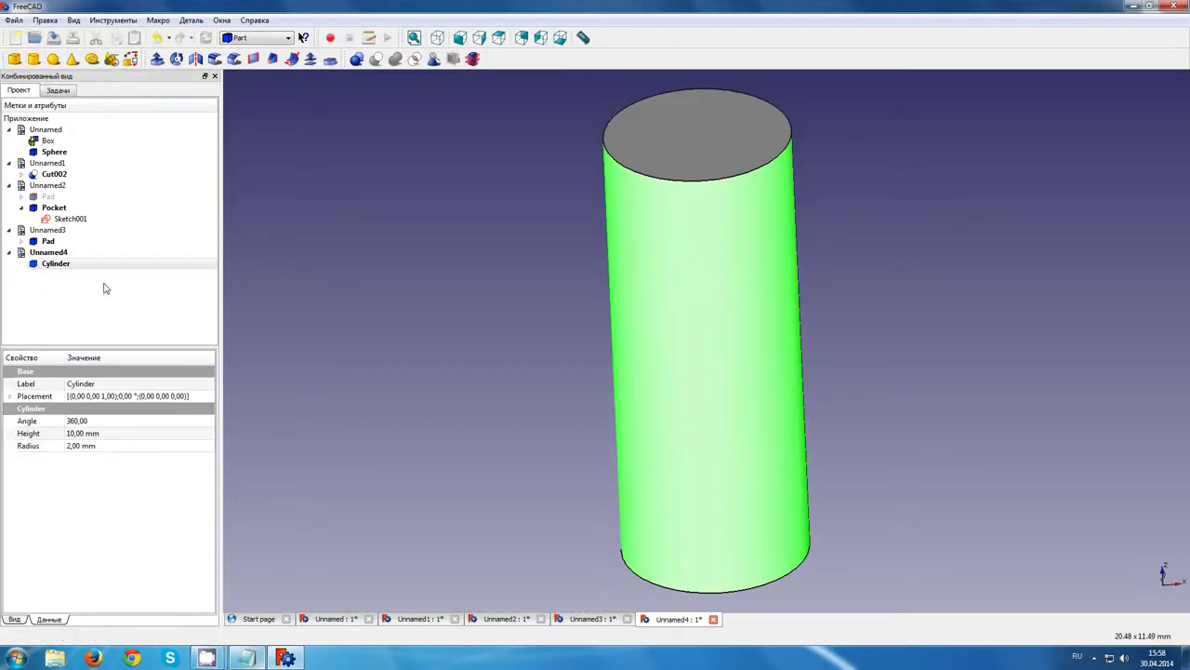
pyautogui.click(88, 446)
pyautogui.scroll(1, 93, 445)
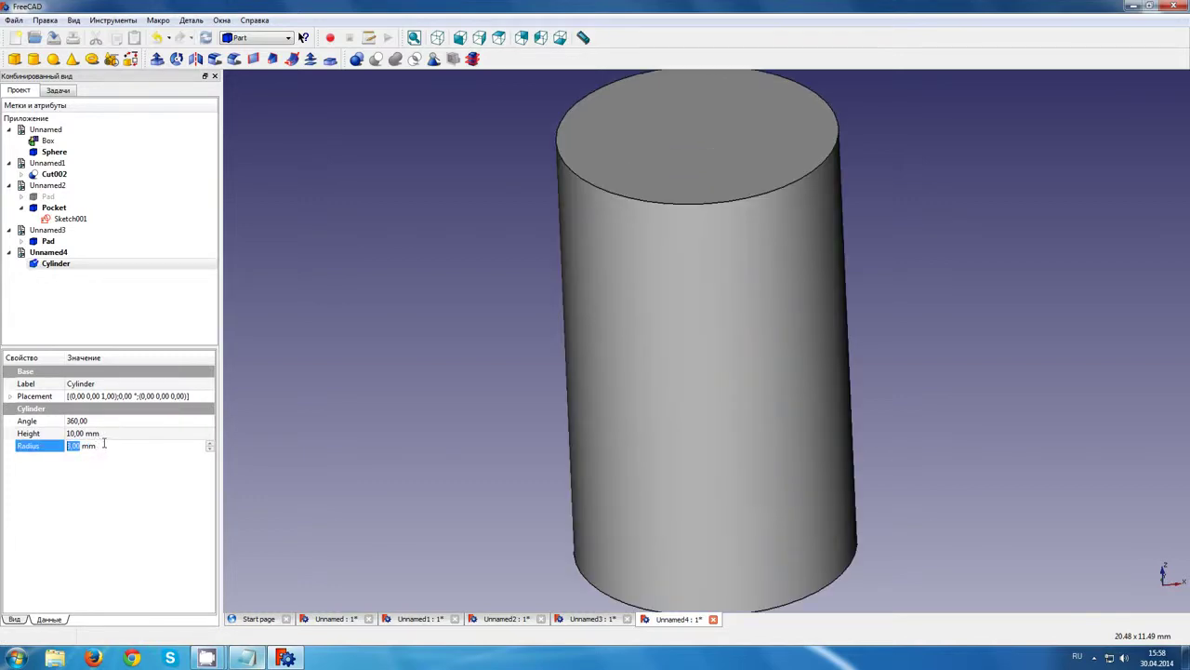
pyautogui.click(105, 433)
pyautogui.scroll(-6, 107, 434)
pyautogui.scroll(-2, 111, 439)
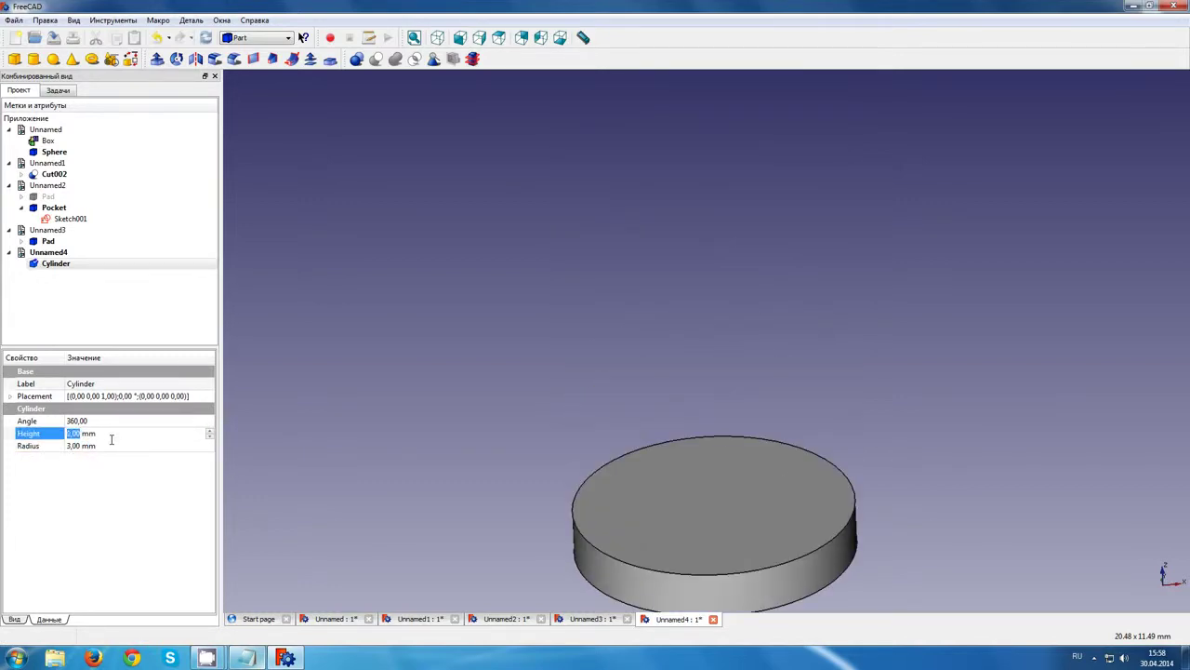
pyautogui.click(707, 569)
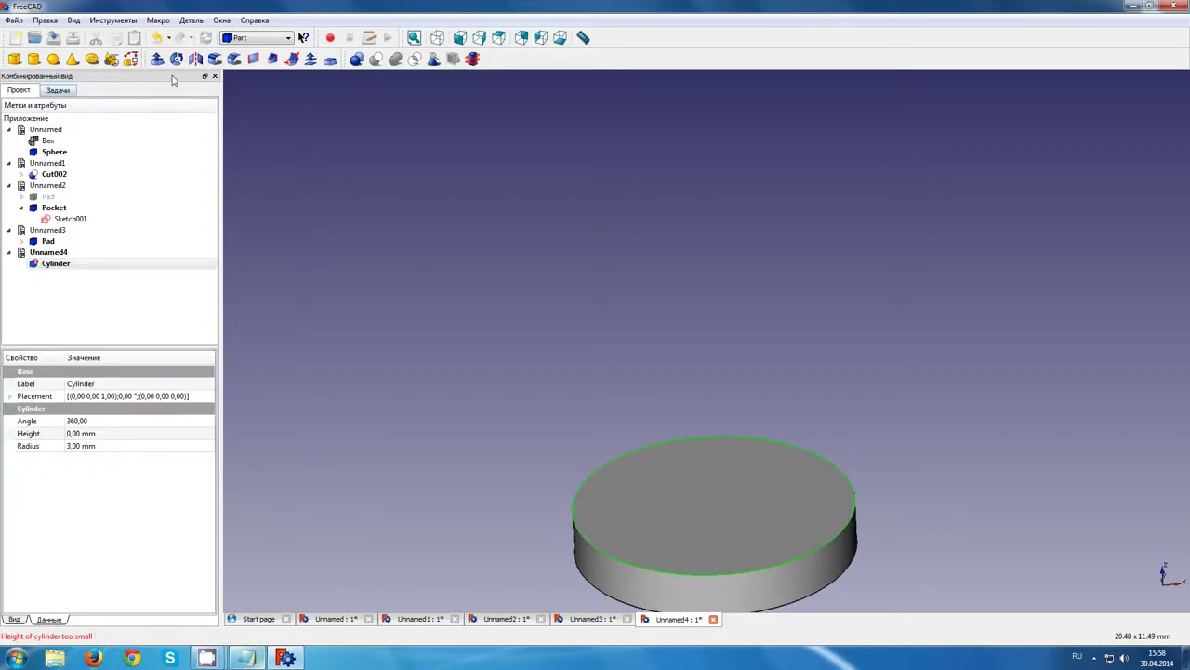
# Chamfer the disc's top edge and tilt the view to look down on it
pyautogui.click(233, 59)
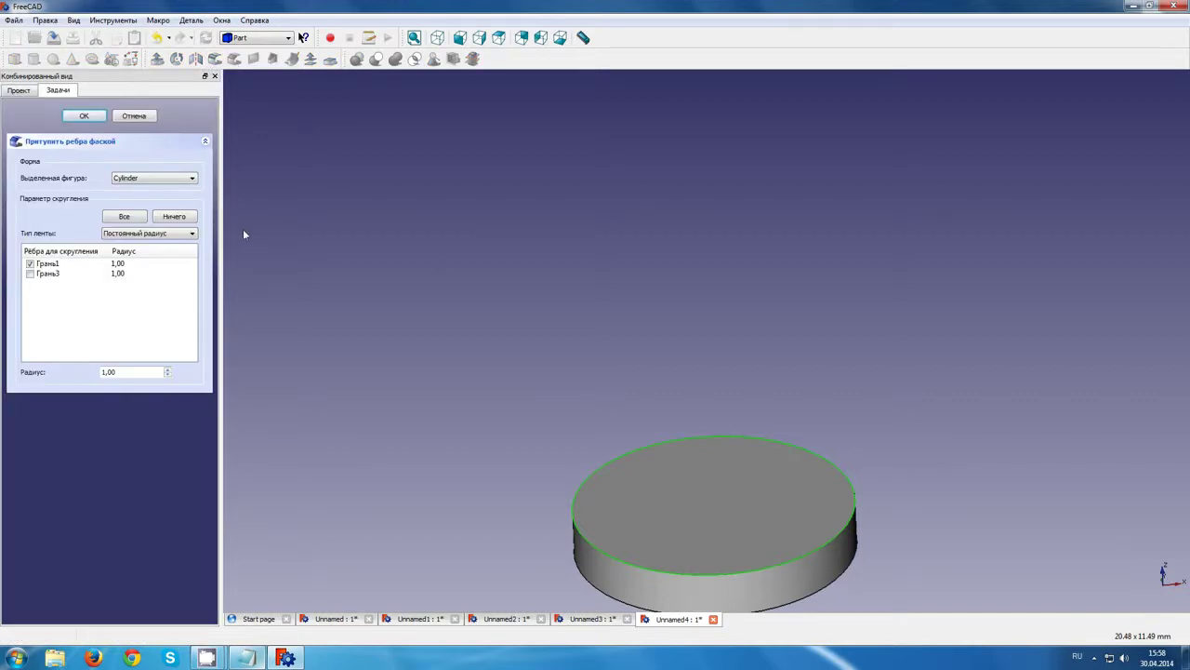
pyautogui.scroll(-1, 120, 371)
pyautogui.click(84, 117)
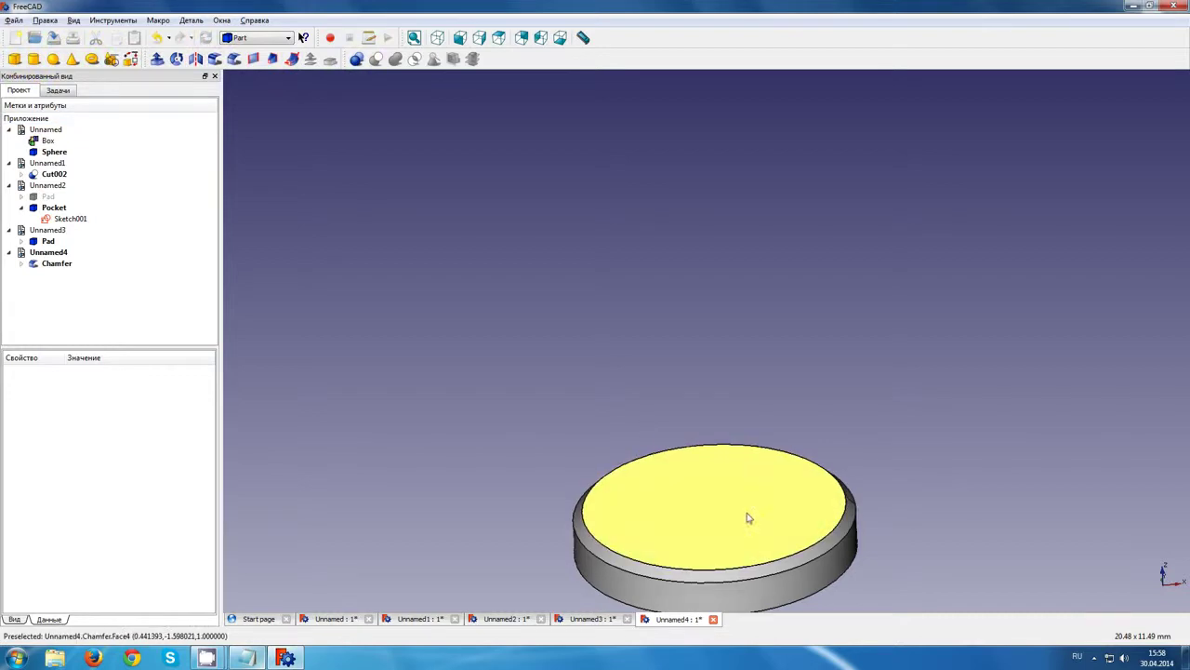
pyautogui.moveTo(798, 540)
pyautogui.mouseDown(button='middle')
pyautogui.moveTo(744, 646)
pyautogui.moveTo(747, 534)
pyautogui.moveTo(720, 523)
pyautogui.mouseUp(button='middle')
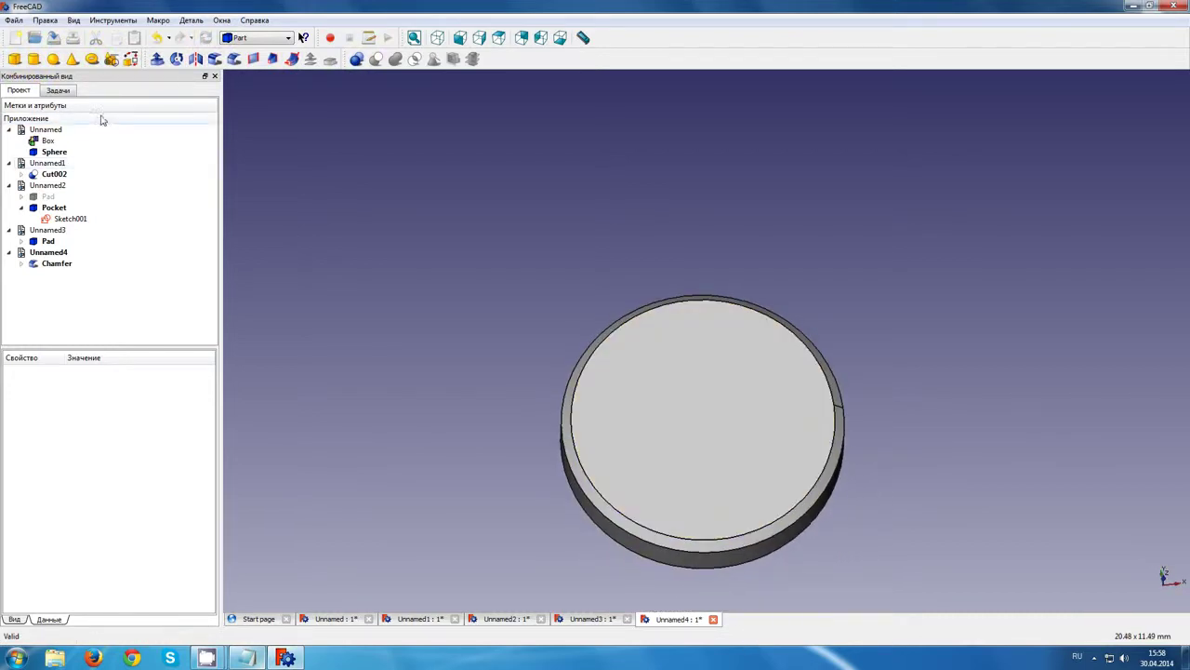
# Add a second cylinder and size it to a 0.5 mm radius and 10 mm height
pyautogui.click(33, 59)
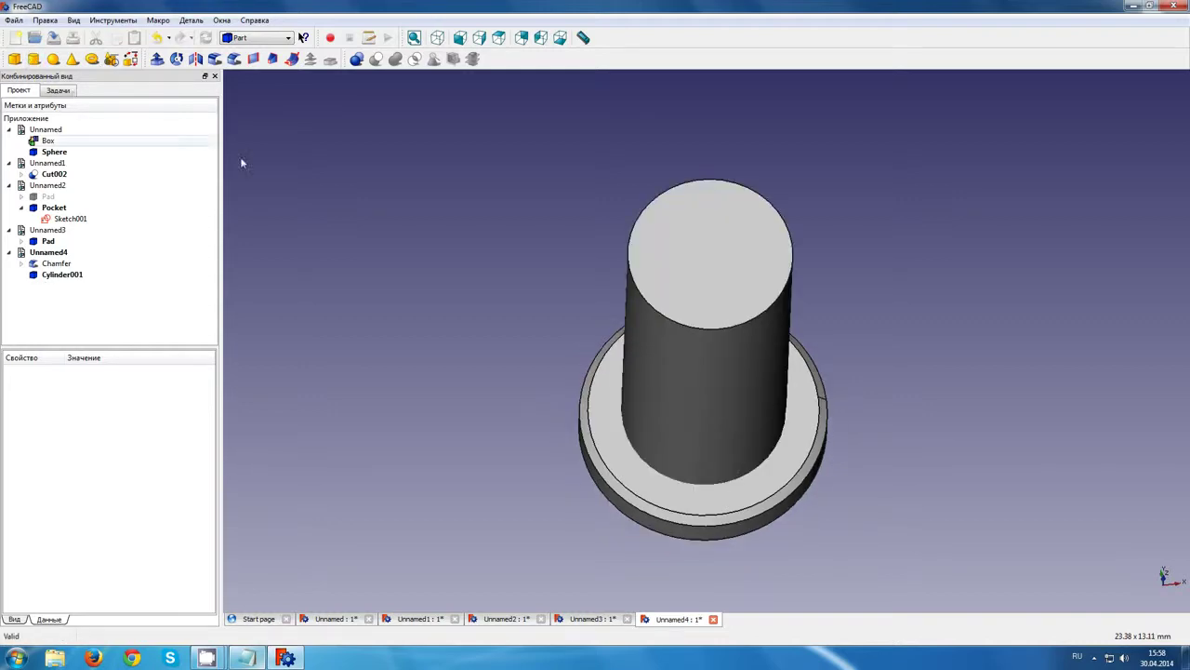
pyautogui.click(695, 284)
pyautogui.click(107, 433)
pyautogui.click(109, 444)
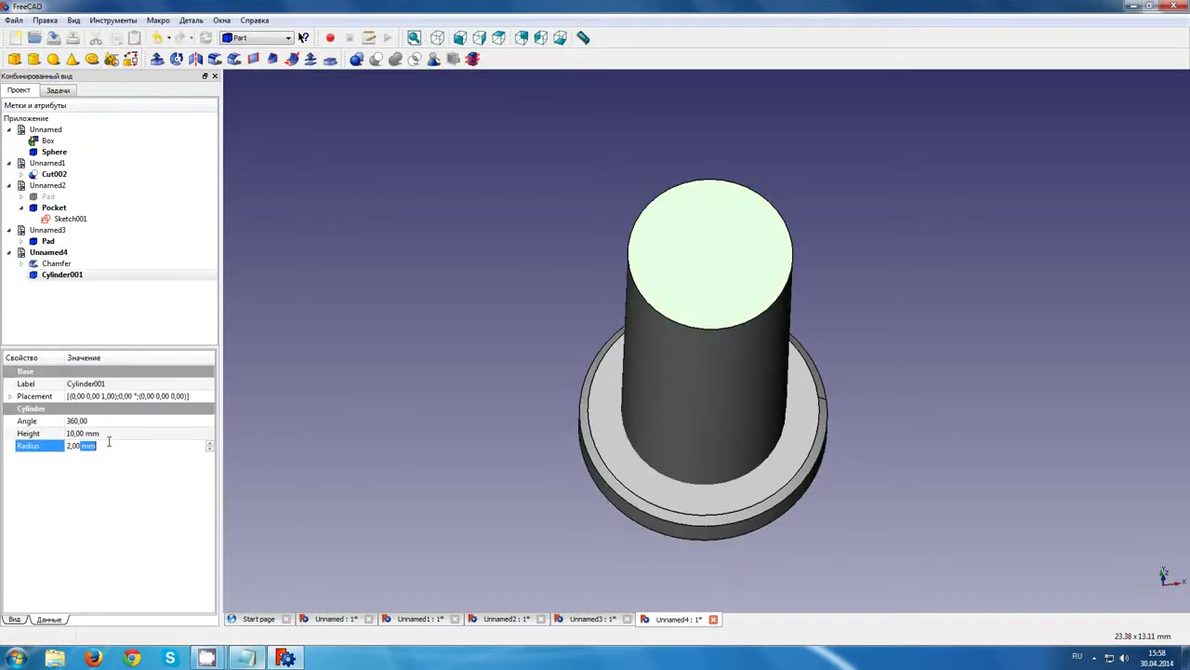
pyautogui.scroll(-1, 109, 443)
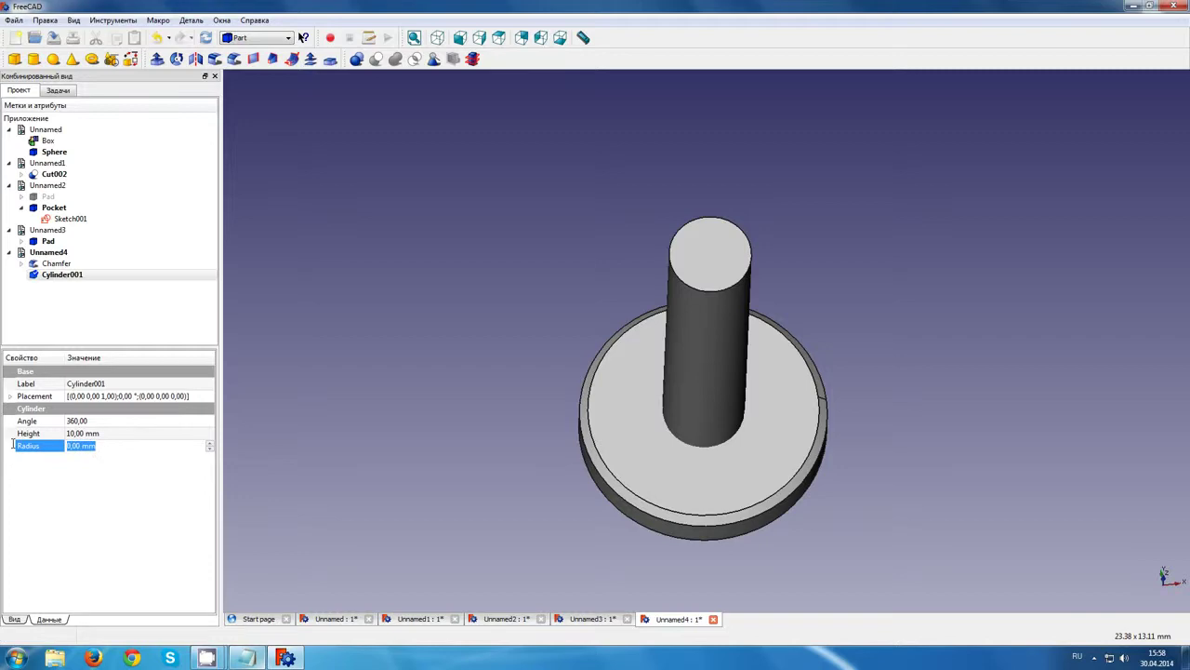
pyautogui.write('0,5')
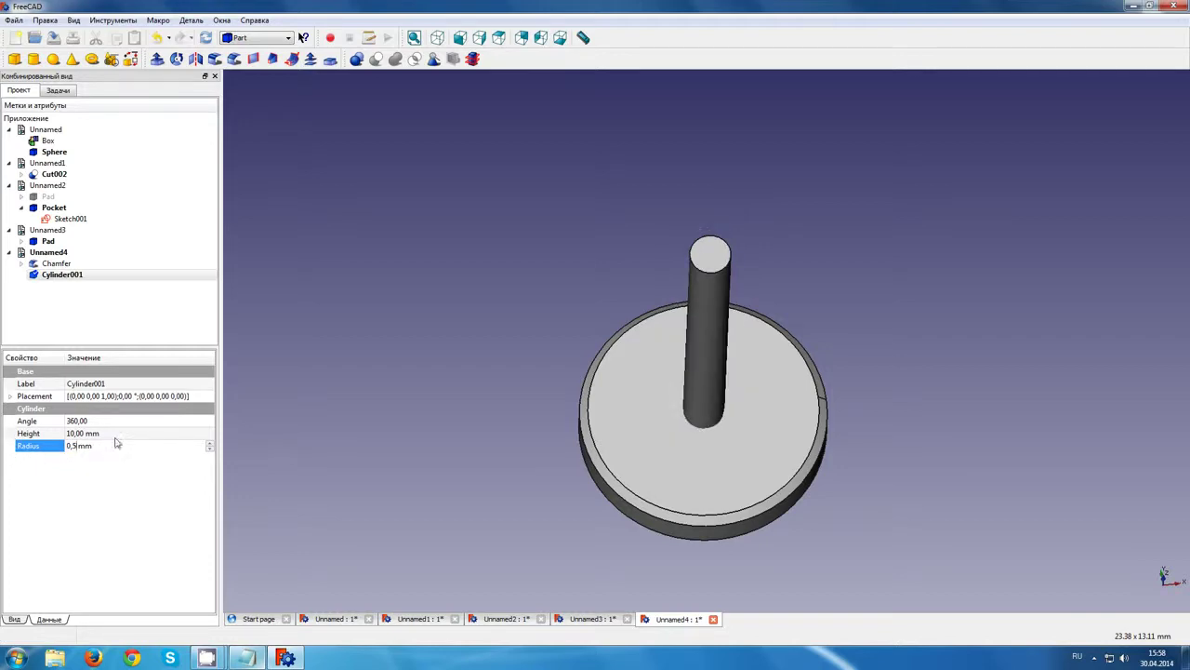
pyautogui.click(121, 431)
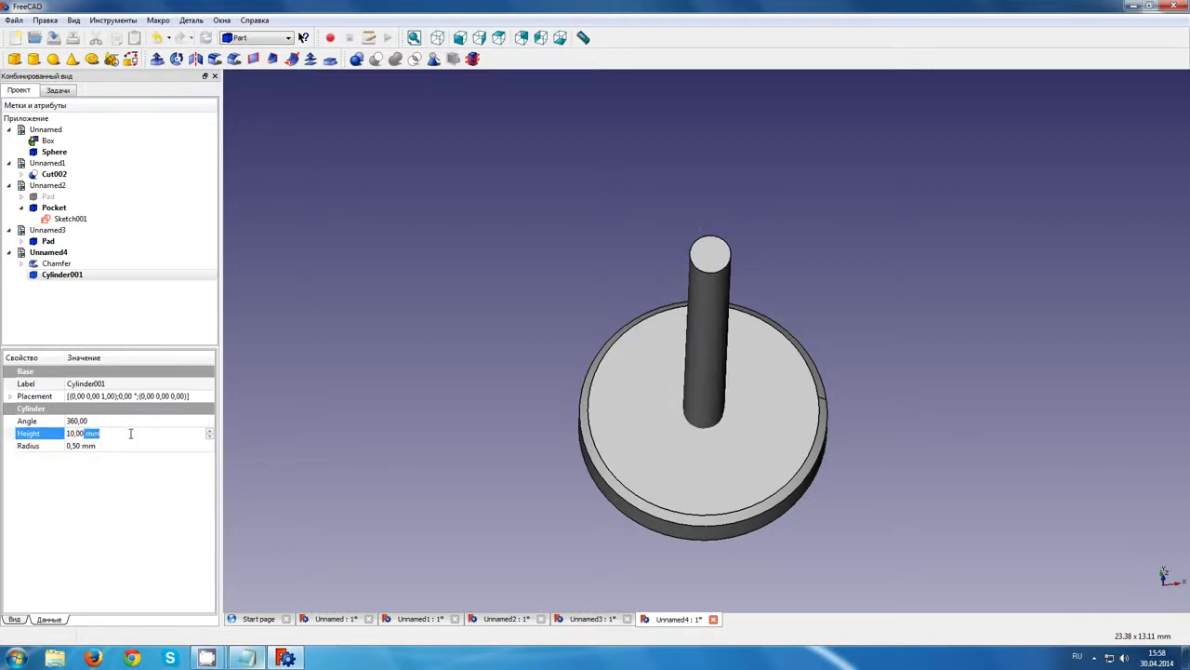
pyautogui.moveTo(130, 434); pyautogui.dragTo(60, 426)
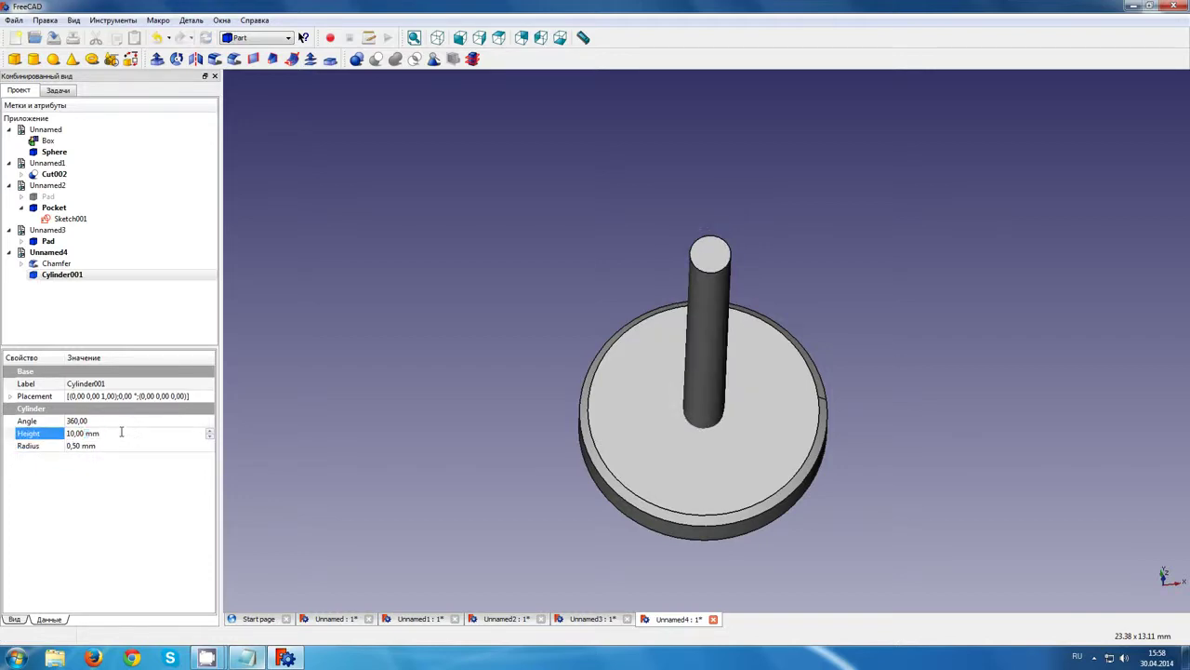
# Position the thin pin at x = 2, keeping y at zero
pyautogui.click(10, 397)
pyautogui.click(23, 433)
pyautogui.click(99, 458)
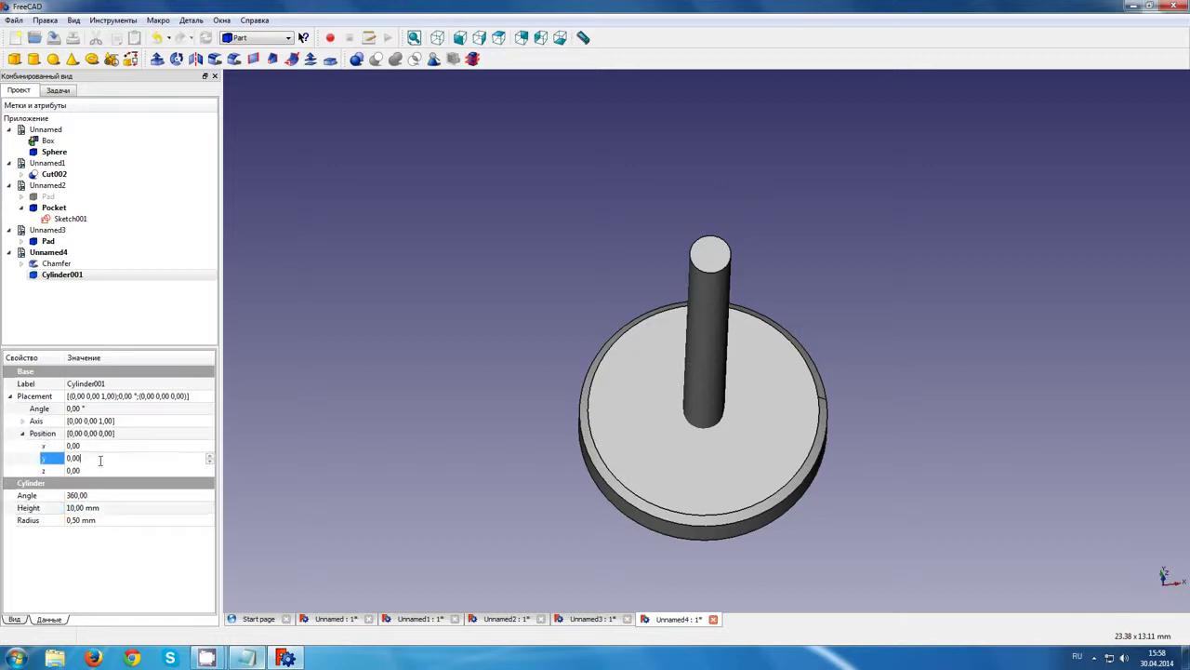
pyautogui.write('5')
pyautogui.press('BackSpace')
pyautogui.click(90, 445)
pyautogui.write('5')
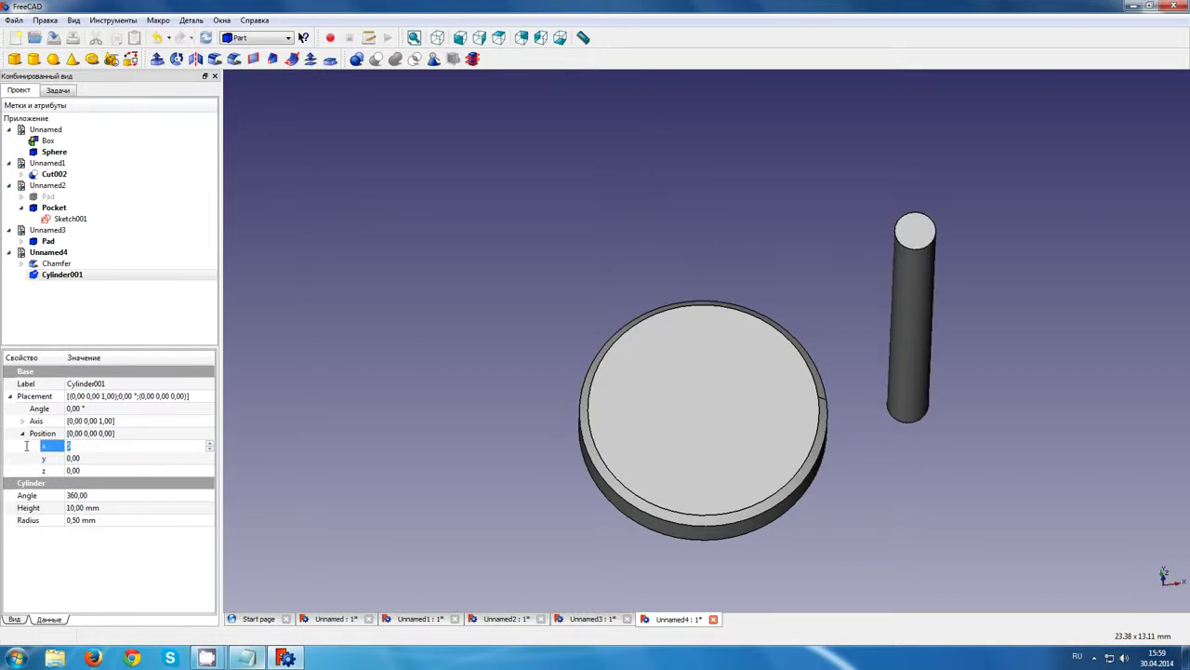
pyautogui.write('2,5')
pyautogui.press('BackSpace')
pyautogui.press('BackSpace')
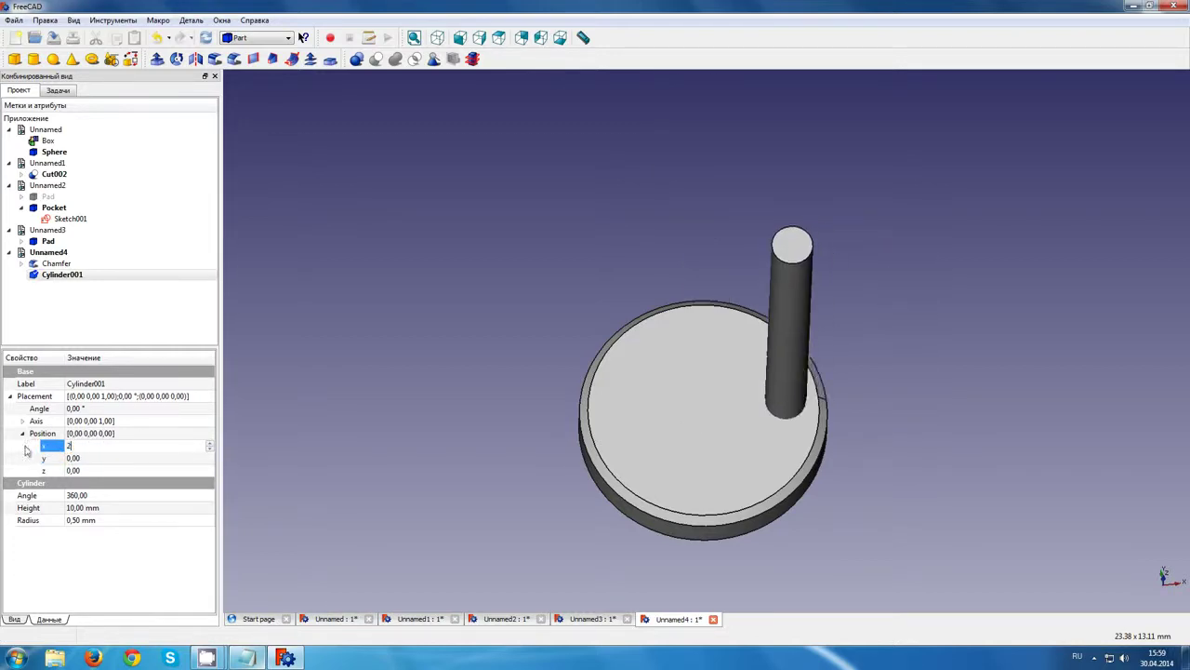
# Create a Draft array of the pin and make it polar with 6 copies
pyautogui.click(264, 39)
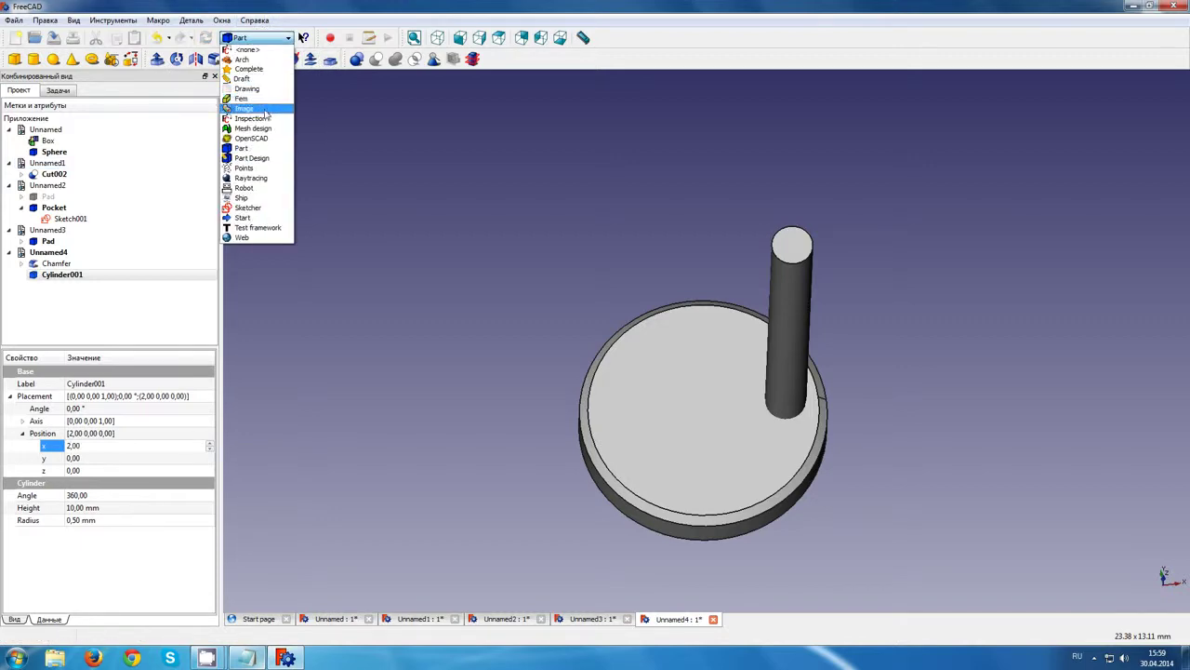
pyautogui.click(244, 78)
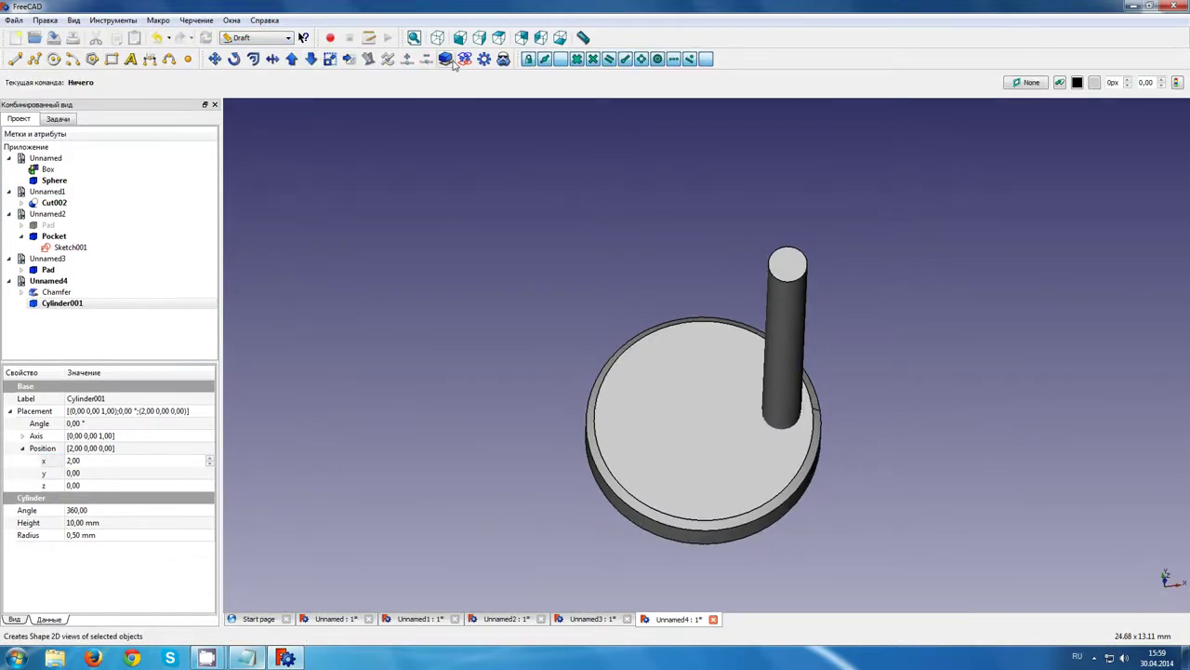
pyautogui.click(483, 59)
pyautogui.click(93, 411)
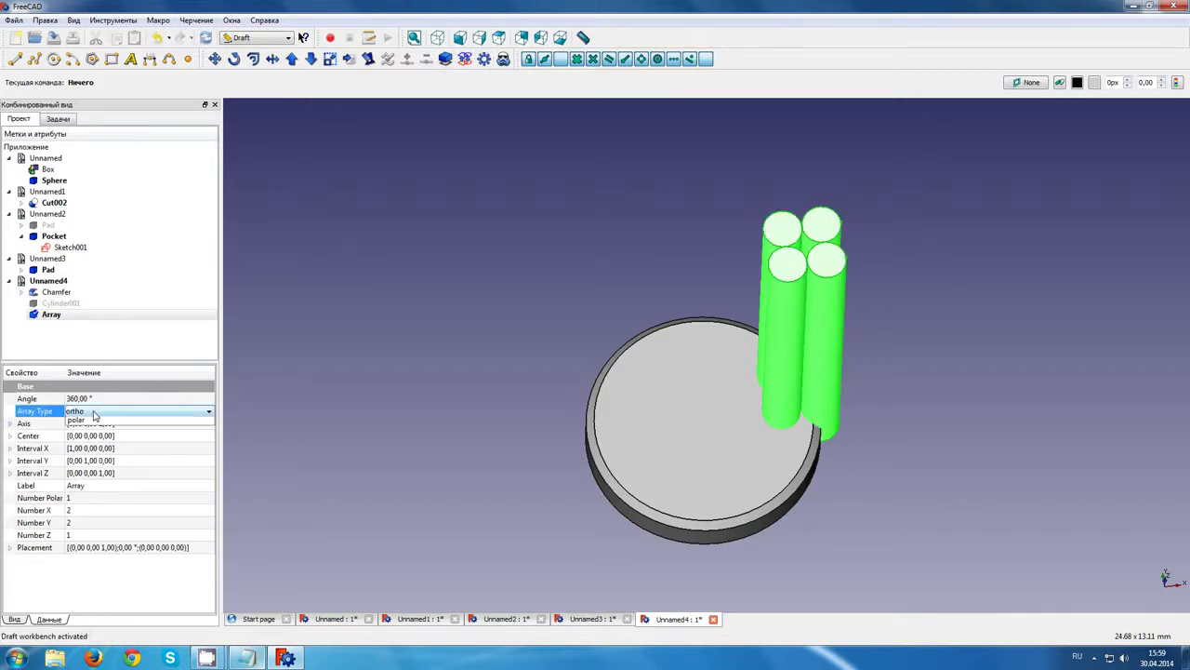
pyautogui.click(93, 418)
pyautogui.click(91, 498)
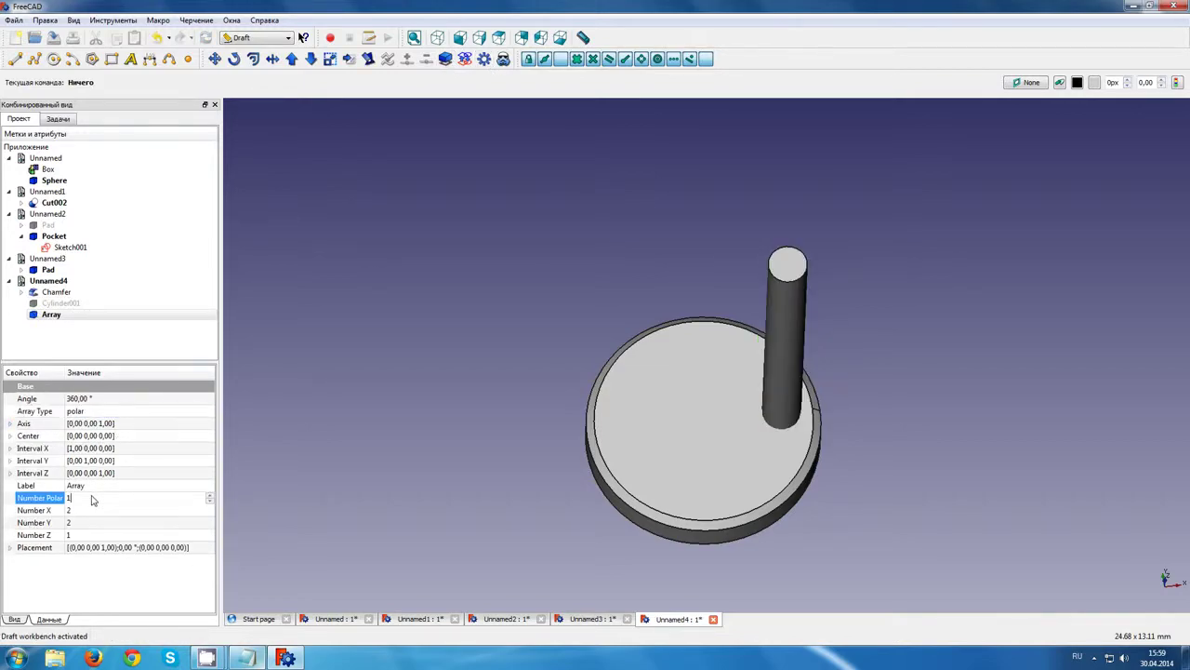
pyautogui.scroll(2, 91, 499)
pyautogui.scroll(2, 92, 497)
pyautogui.scroll(1, 92, 496)
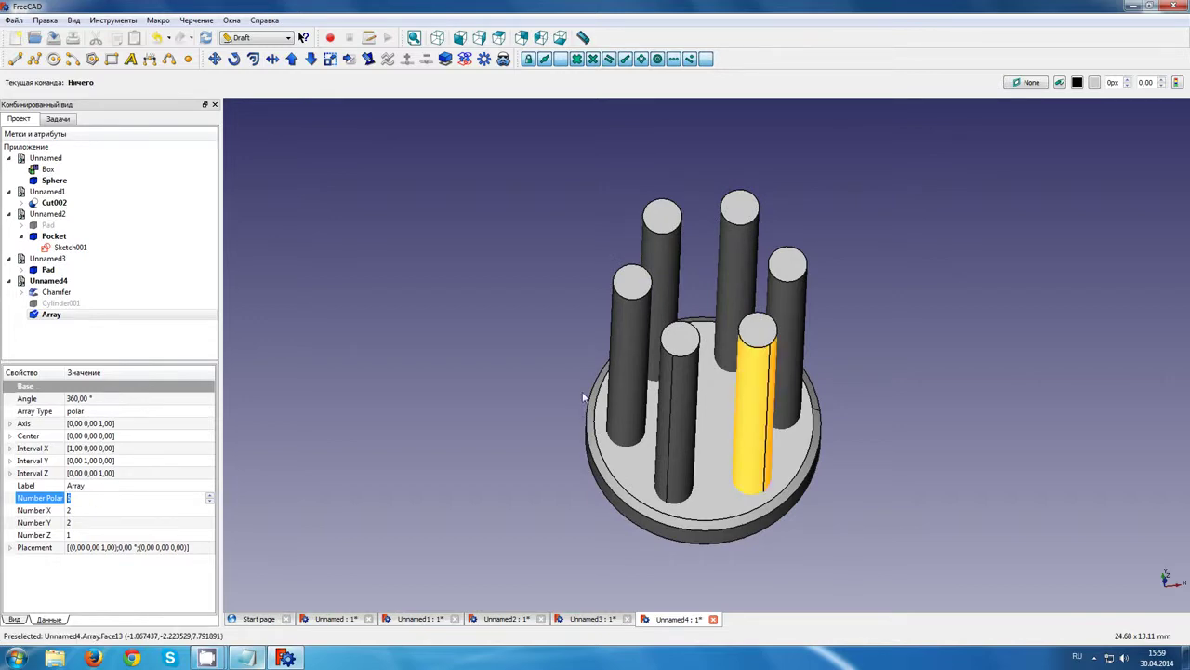
# Reduce the pin radius to 0.20 mm and raise the polar count to 9
pyautogui.click(67, 304)
pyautogui.click(105, 463)
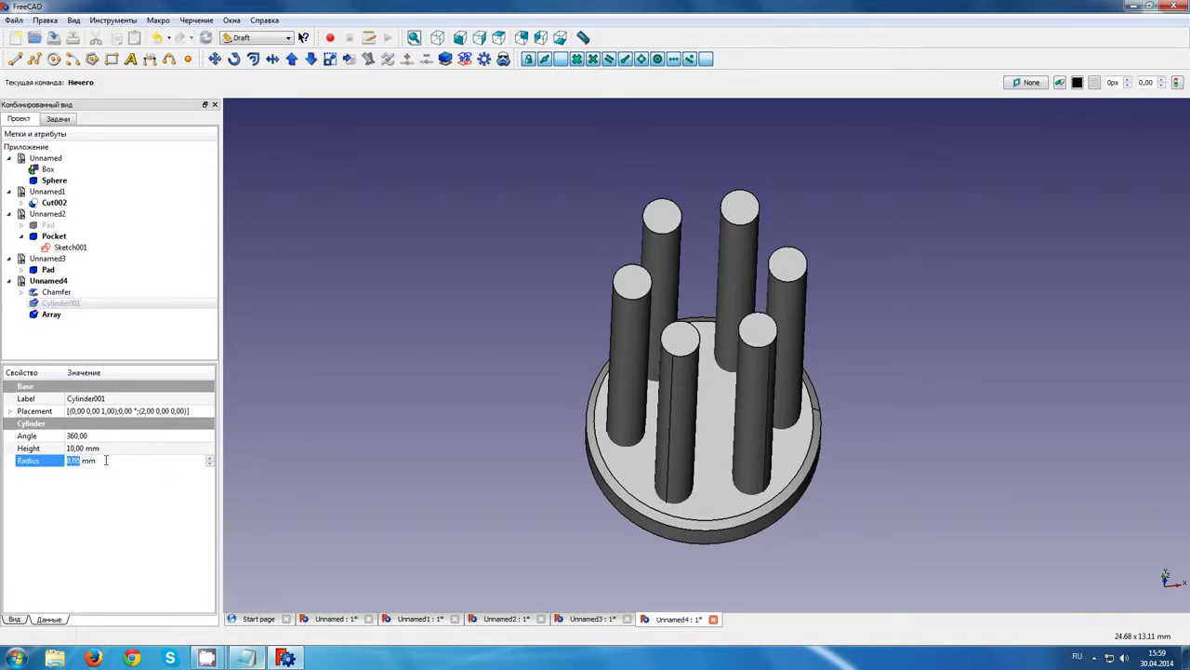
pyautogui.write('0,2')
pyautogui.write('0')
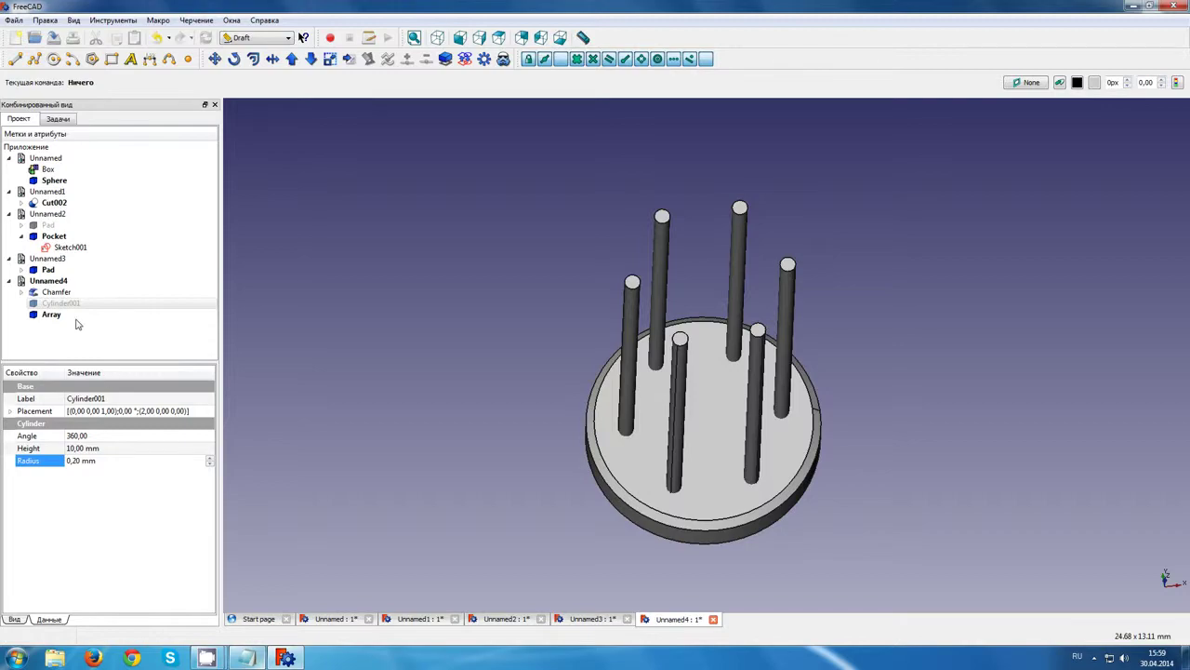
pyautogui.click(78, 317)
pyautogui.click(85, 499)
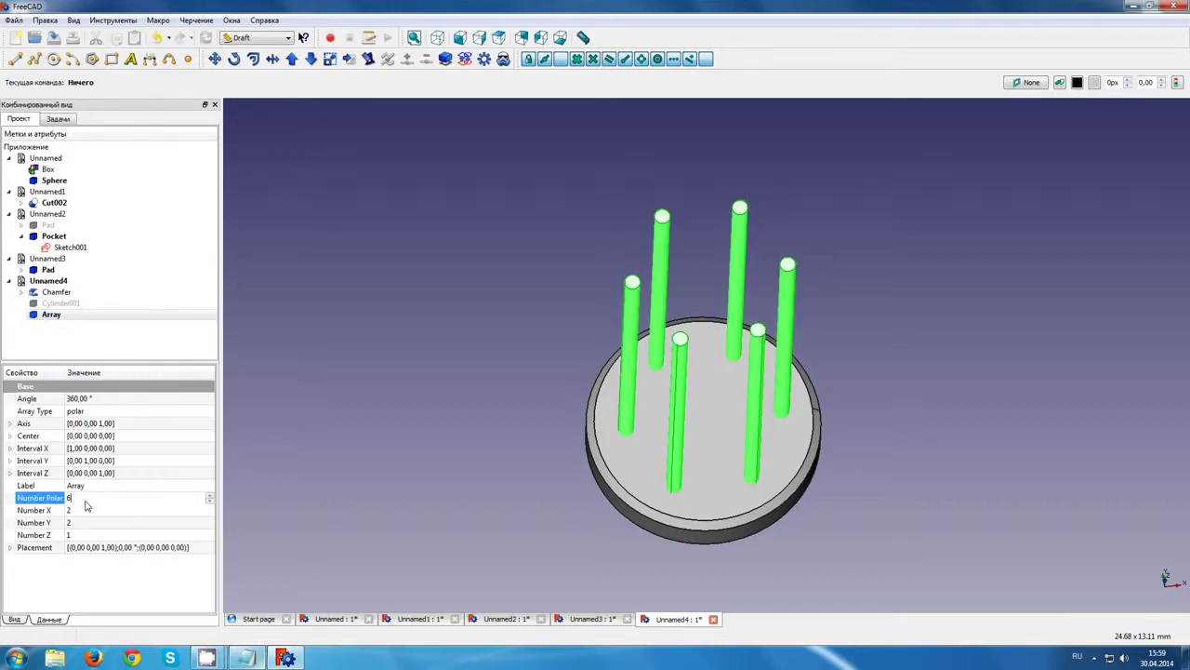
pyautogui.scroll(1, 85, 505)
pyautogui.scroll(2, 85, 505)
# Move the base pin out to x = 2.50
pyautogui.click(61, 303)
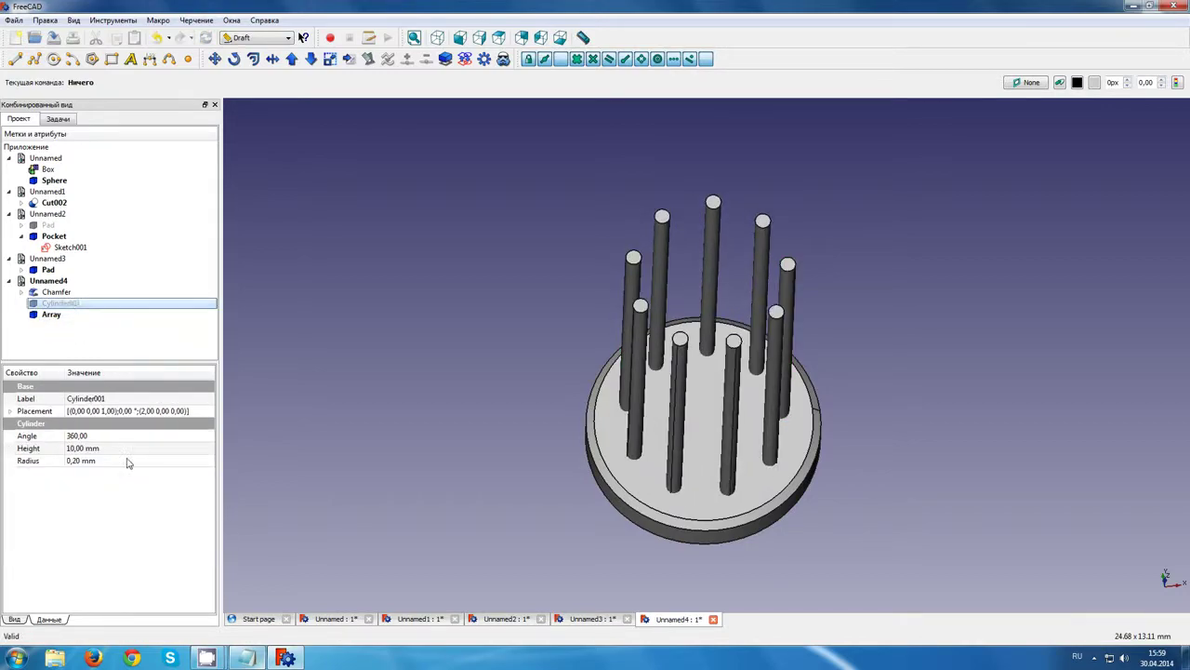
pyautogui.click(9, 411)
pyautogui.click(21, 448)
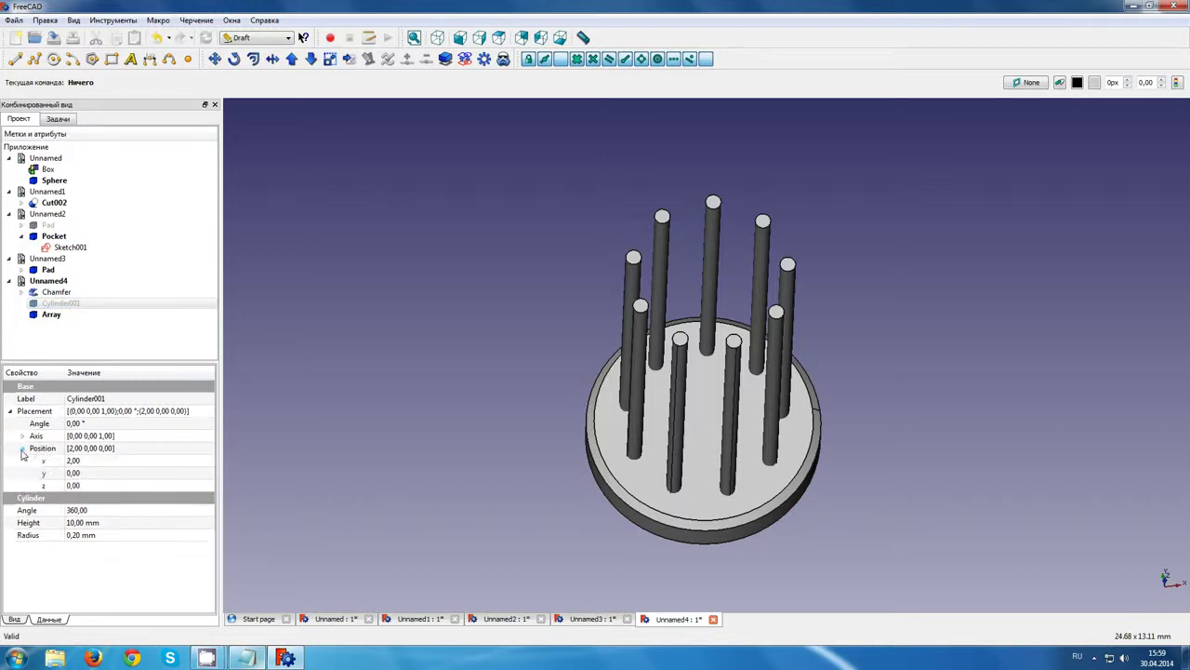
pyautogui.click(98, 464)
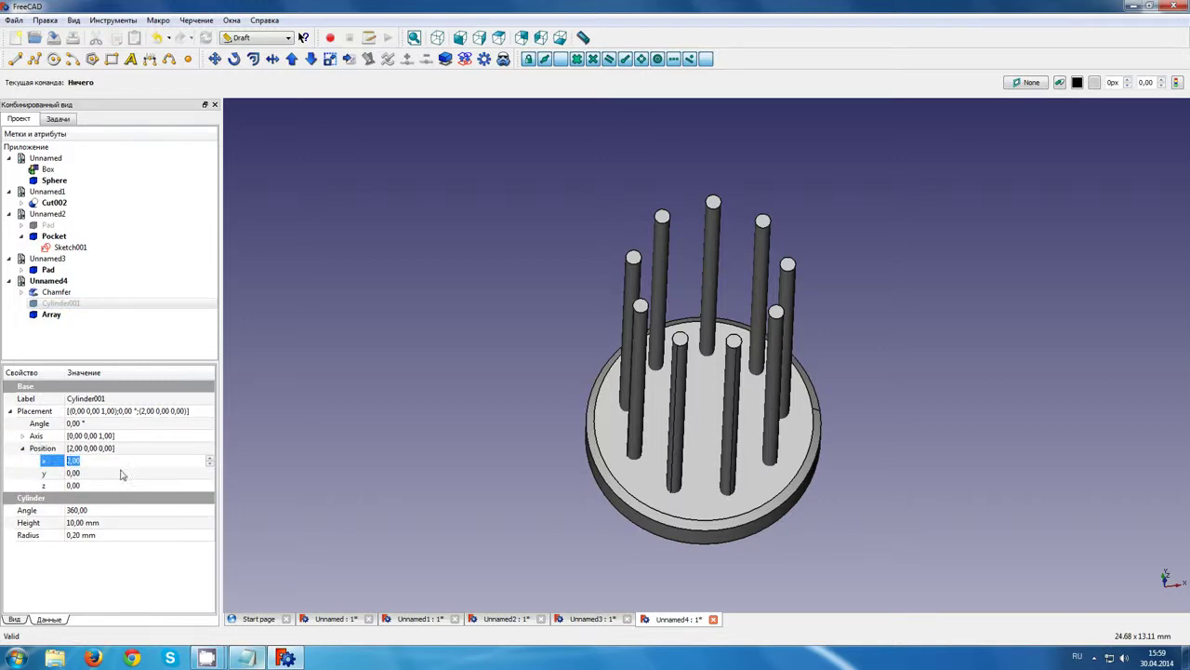
pyautogui.press('Up')
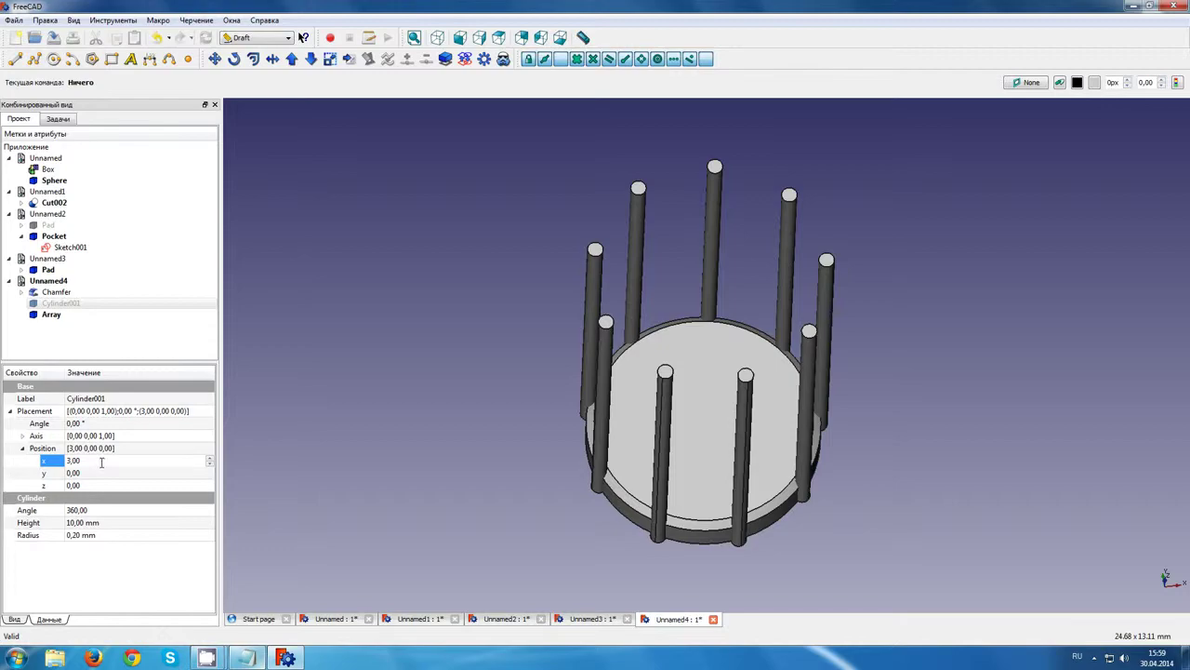
pyautogui.write('2,5')
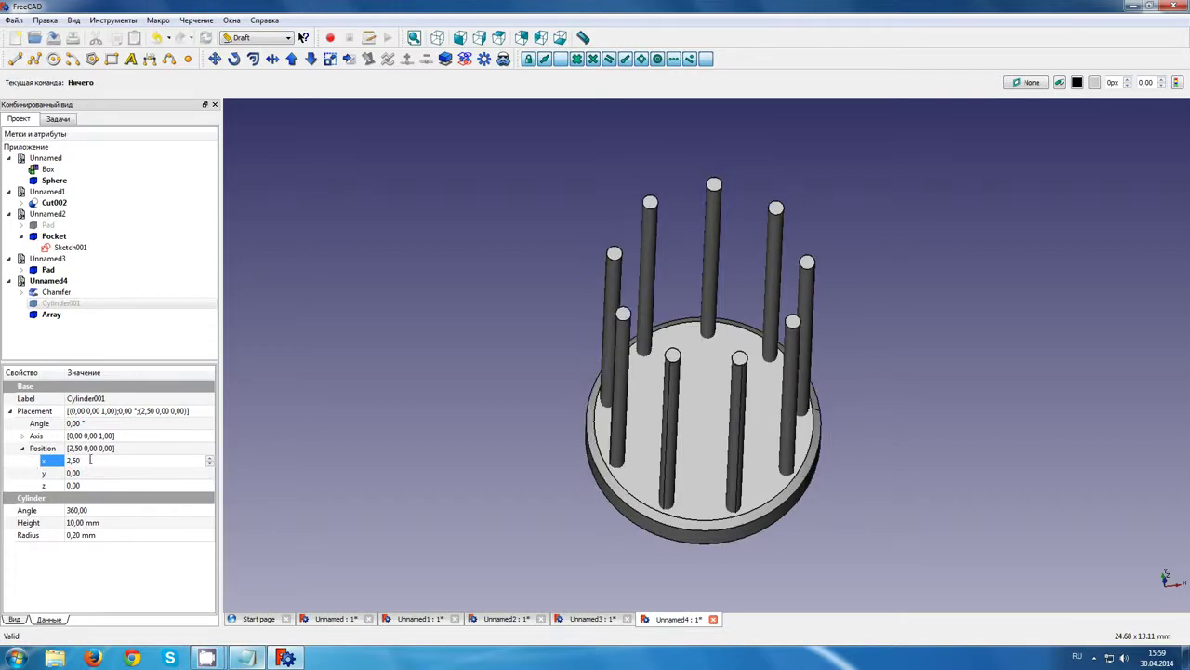
# Raise the polar array's number of copies to 12
pyautogui.click(51, 314)
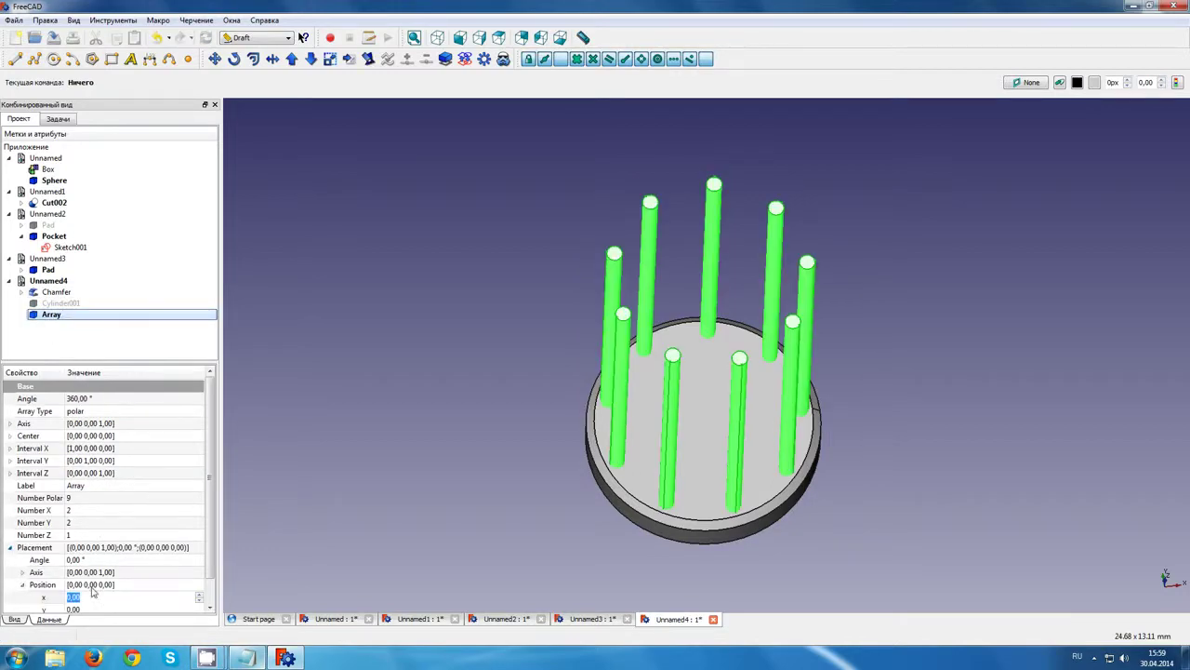
pyautogui.click(86, 498)
pyautogui.scroll(1, 90, 498)
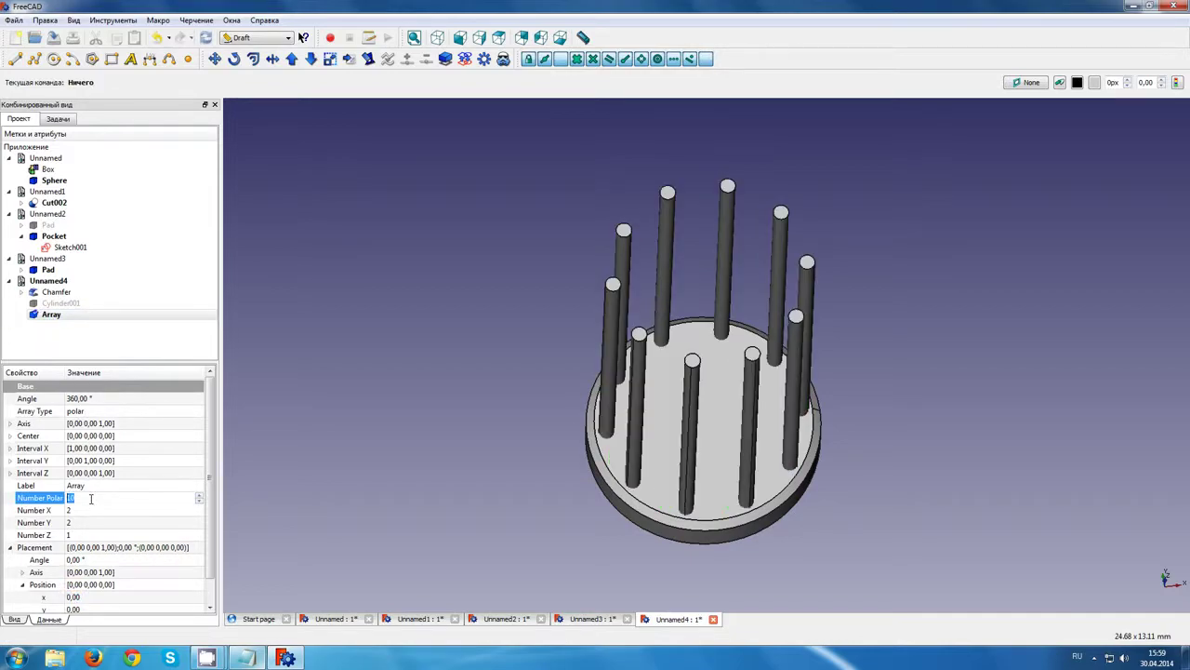
pyautogui.scroll(1, 90, 498)
pyautogui.scroll(1, 90, 498)
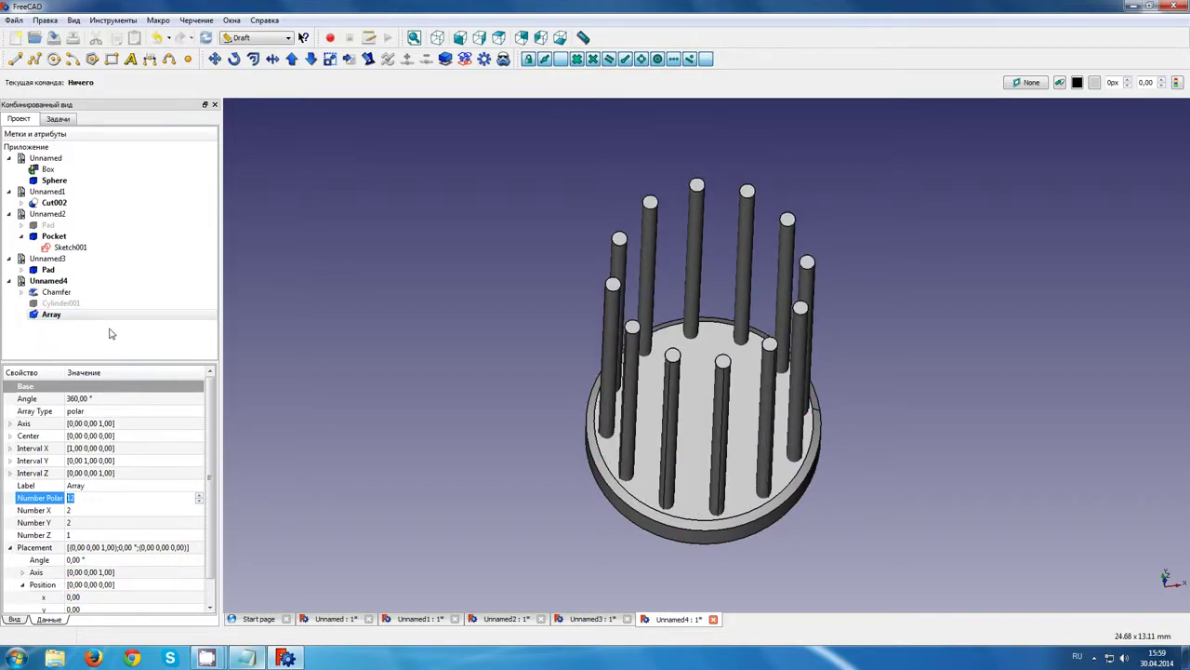
pyautogui.click(65, 304)
pyautogui.click(56, 315)
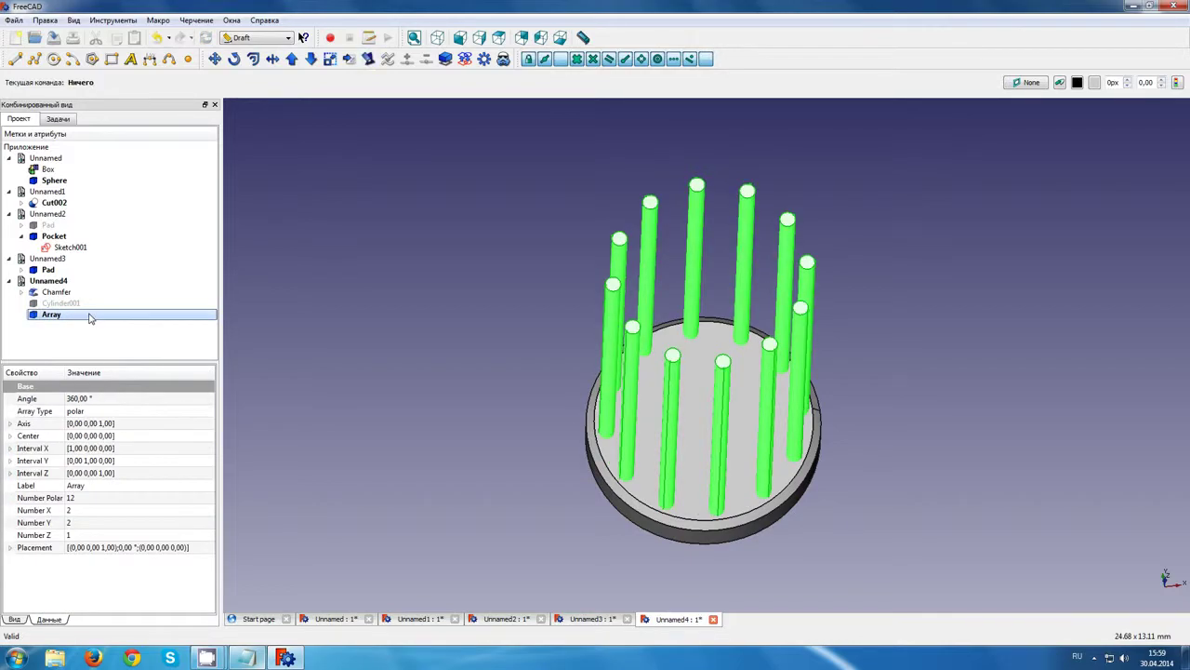
# Subtract the rod Array from the Chamfer disc with the Part Cut tool
pyautogui.click(87, 294)
pyautogui.keyDown('ctrl'); pyautogui.click(81, 316); pyautogui.keyUp('ctrl')
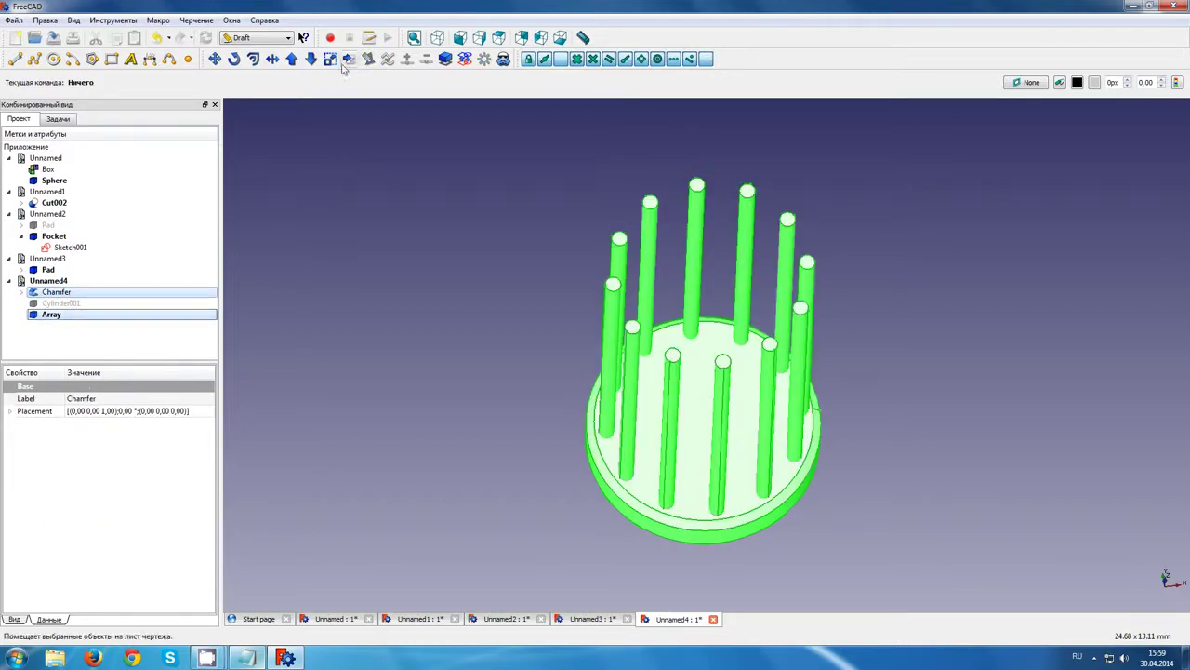
pyautogui.click(257, 38)
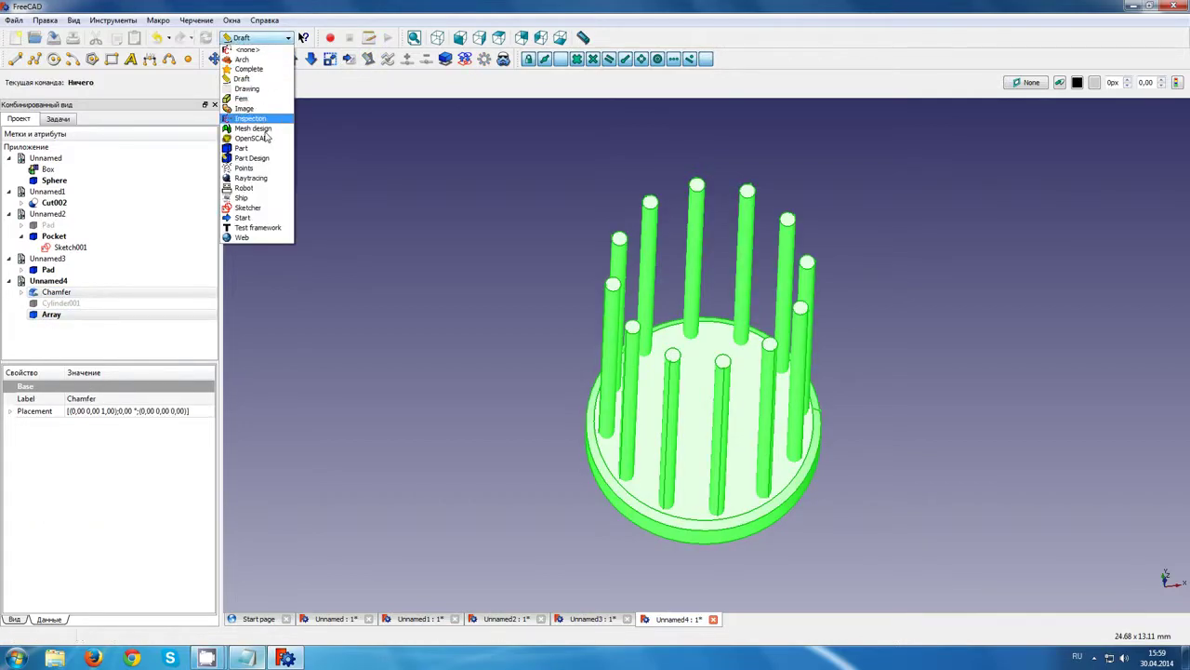
pyautogui.click(265, 158)
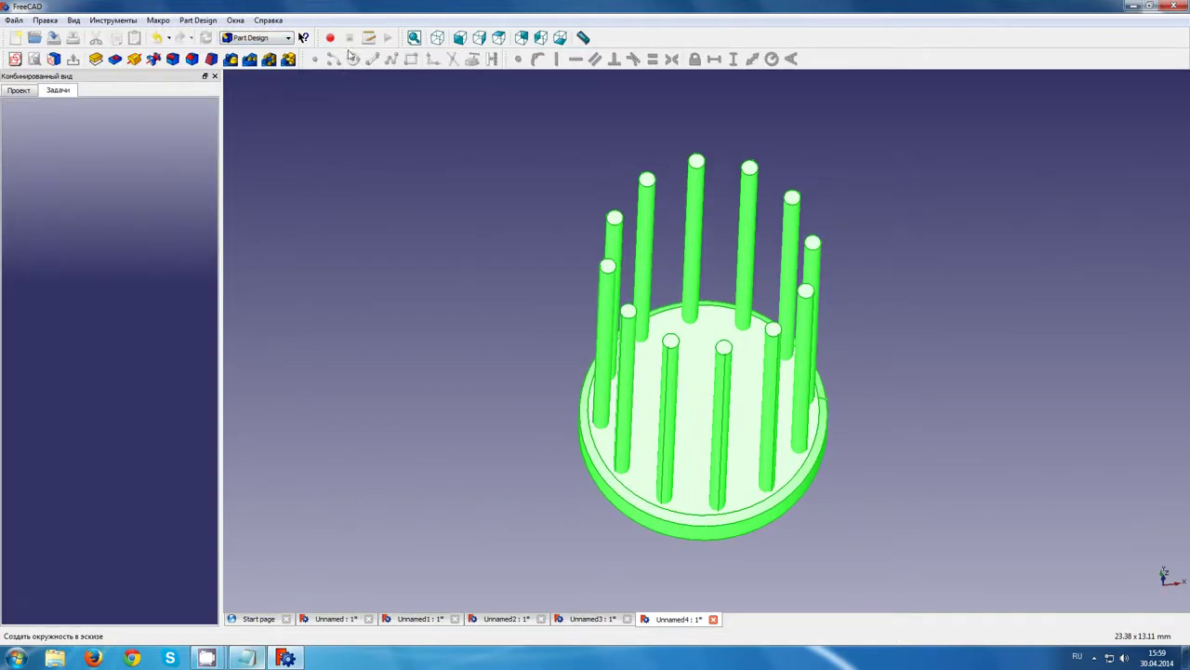
pyautogui.click(255, 38)
pyautogui.click(241, 108)
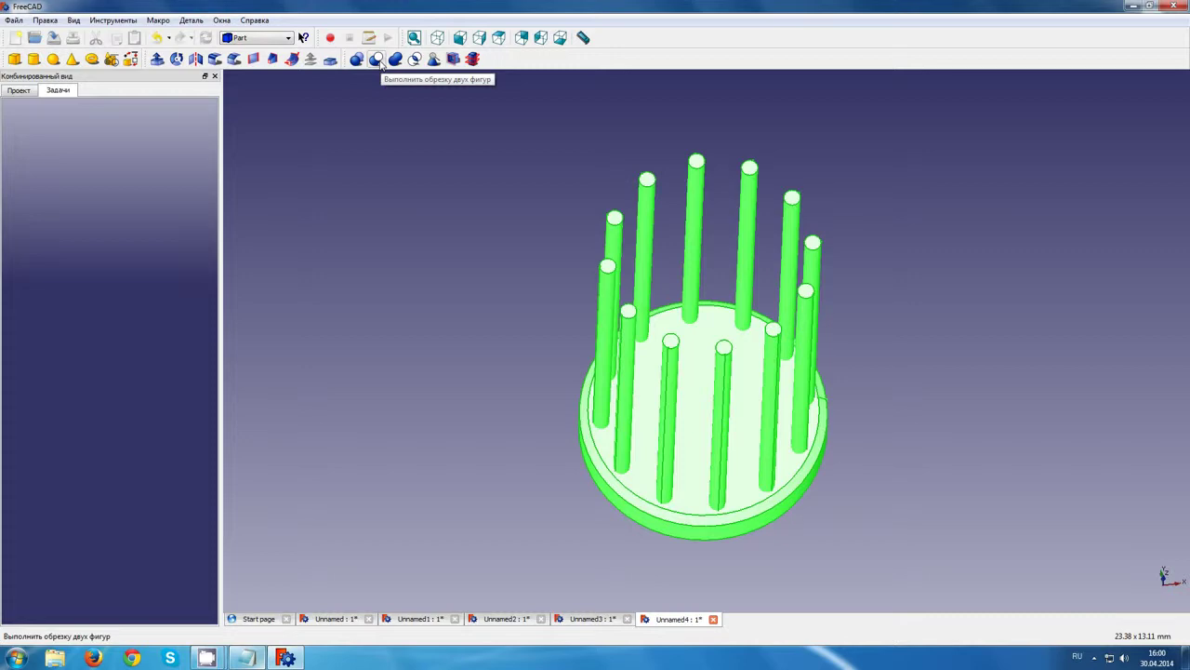
pyautogui.click(380, 63)
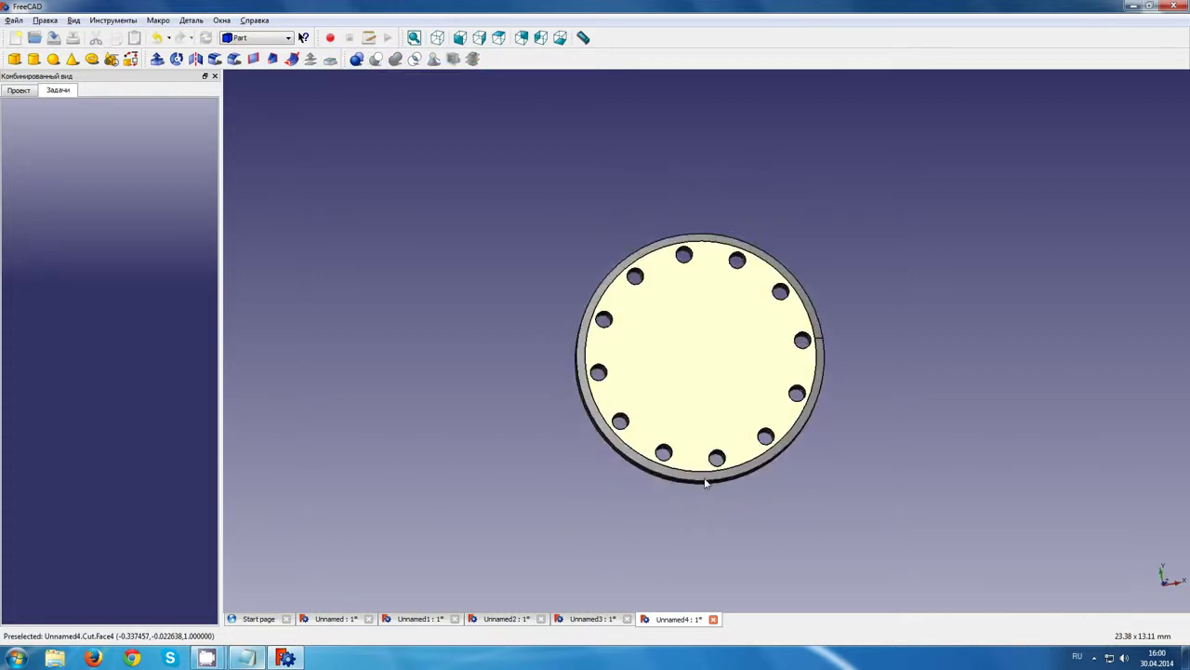
pyautogui.moveTo(705, 483); pyautogui.dragTo(710, 457, button='middle')
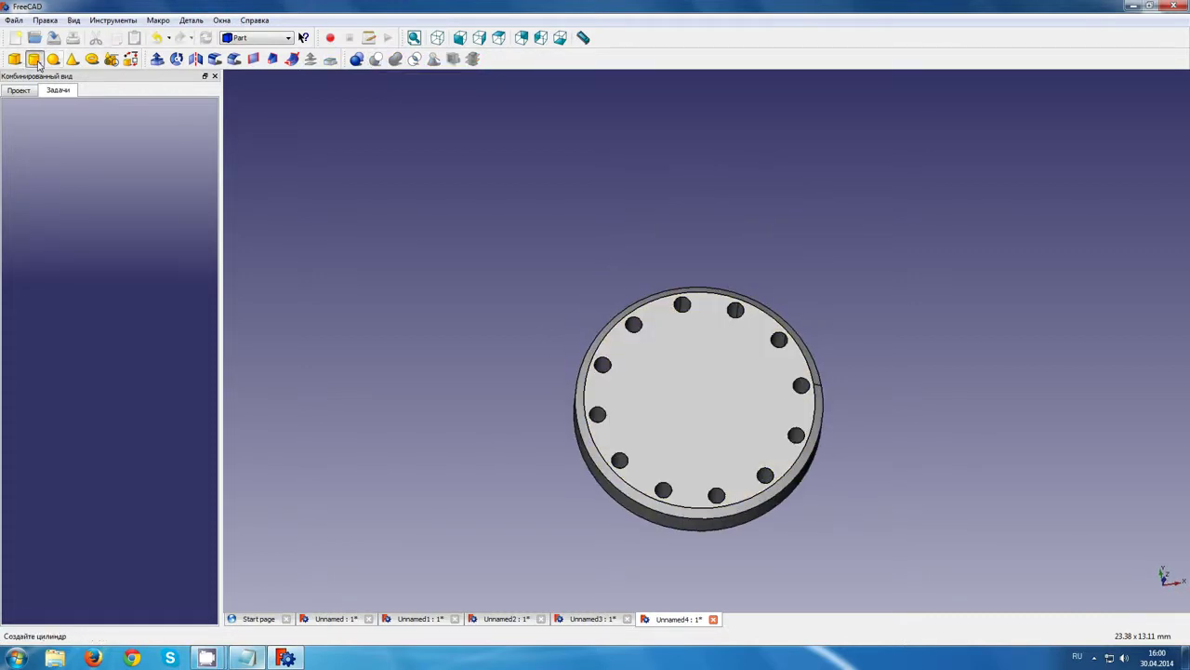
pyautogui.click(34, 59)
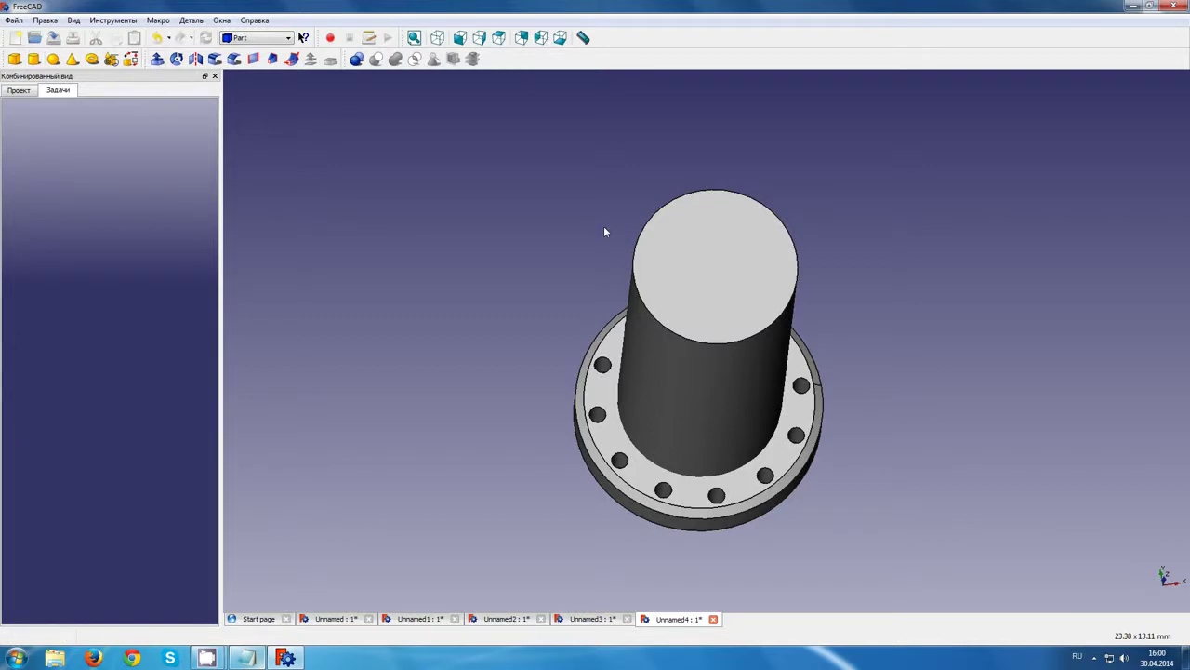
pyautogui.click(712, 271)
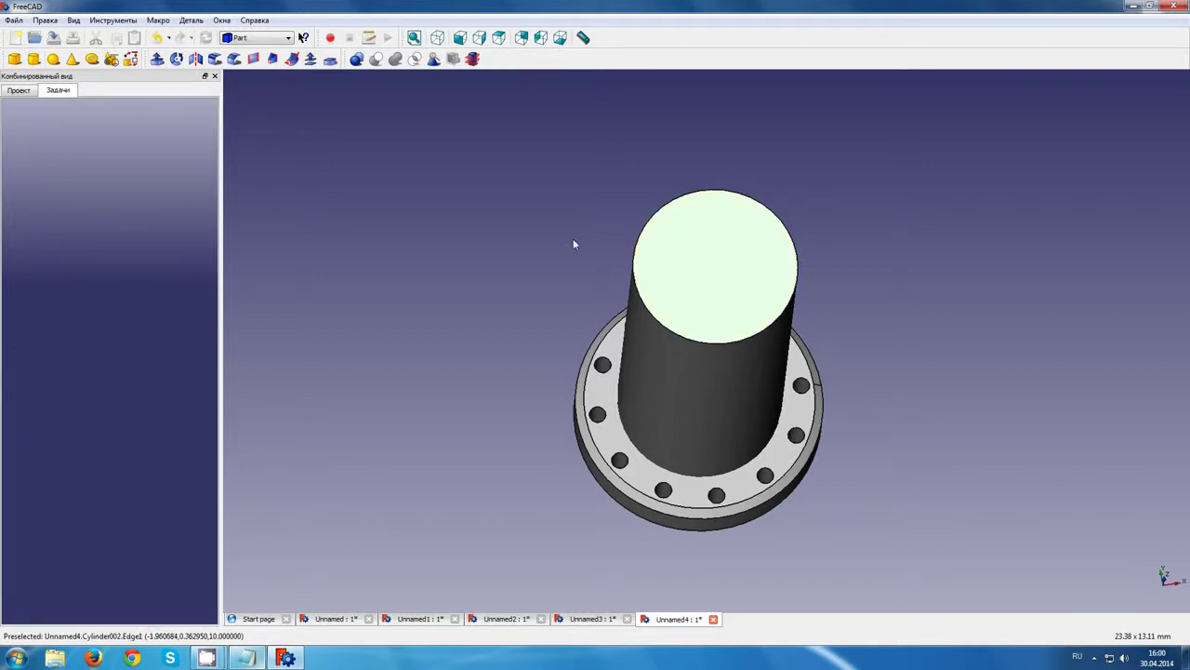
pyautogui.click(18, 90)
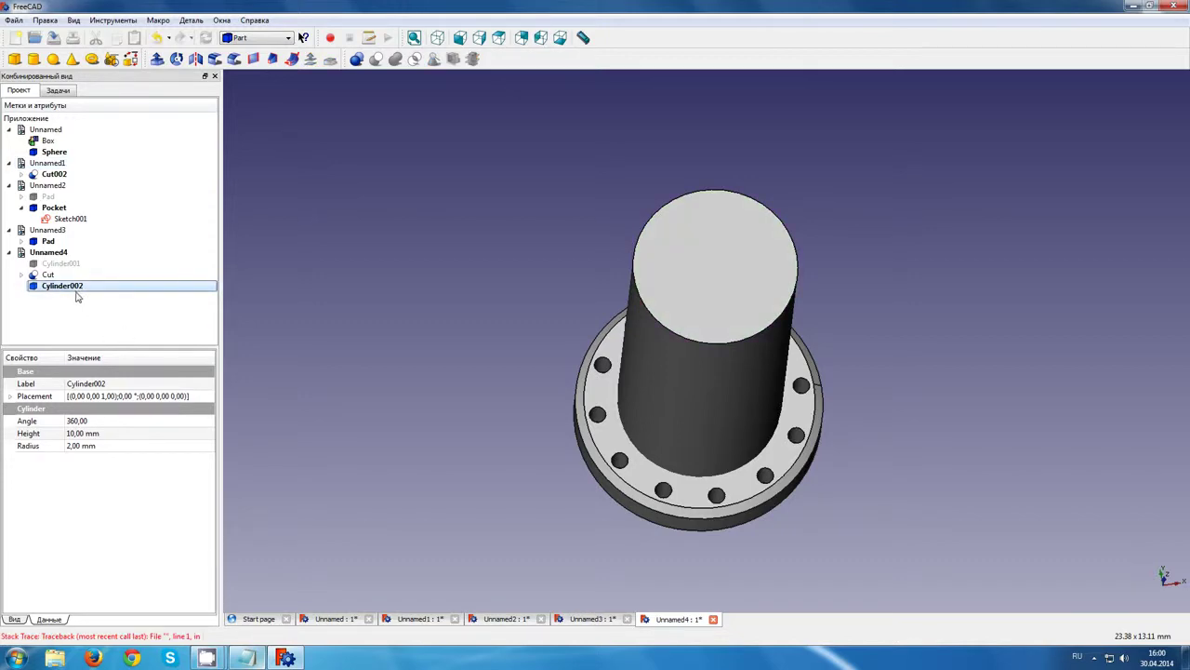
pyautogui.click(78, 288)
pyautogui.press('Delete')
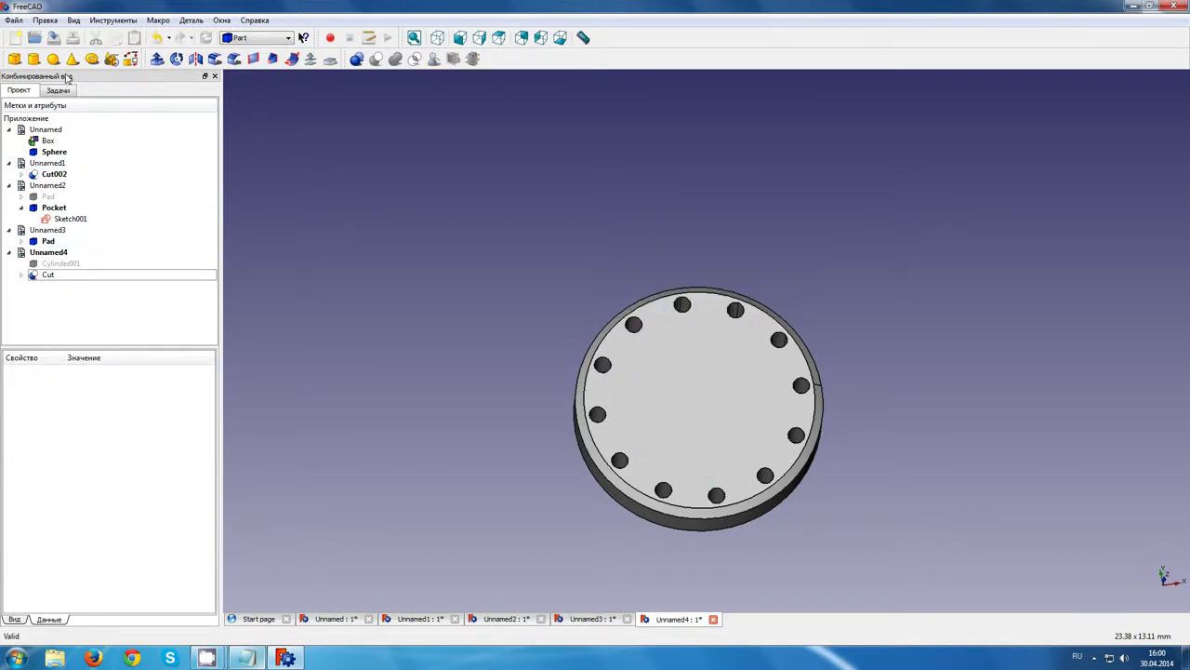
# Add a cone on the flange and make first attempts at its radii
pyautogui.click(72, 59)
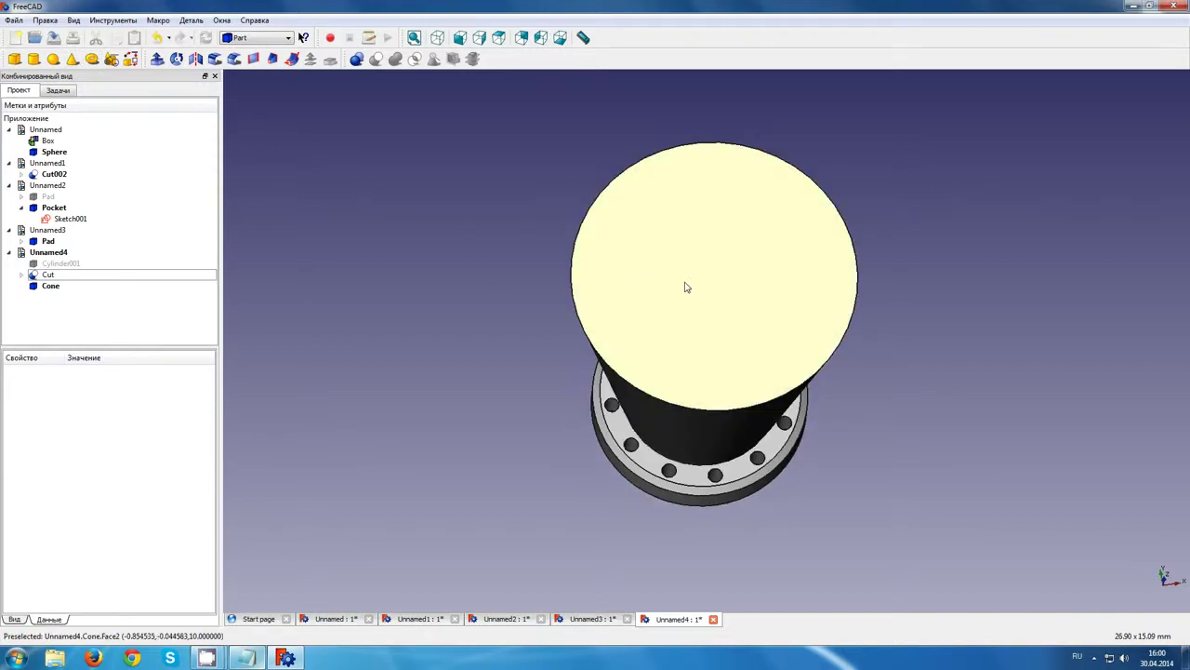
pyautogui.moveTo(686, 284)
pyautogui.mouseDown(button='middle')
pyautogui.moveTo(660, 284)
pyautogui.moveTo(614, 371)
pyautogui.mouseUp(button='middle')
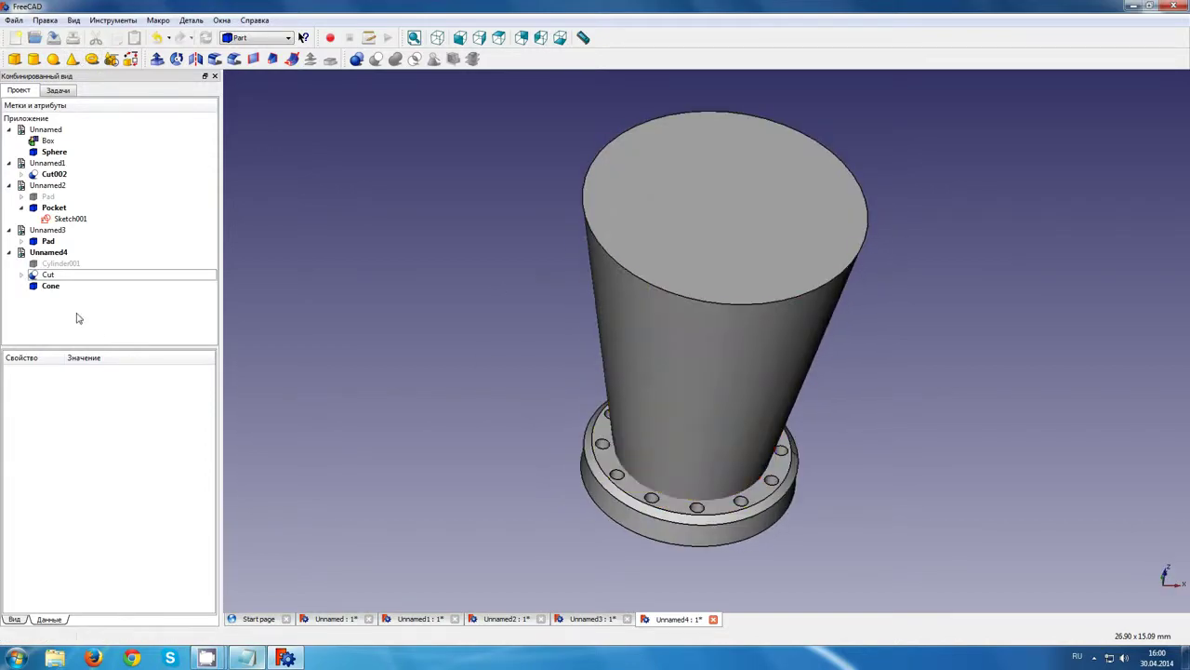
pyautogui.click(50, 285)
pyautogui.click(110, 436)
pyautogui.click(117, 446)
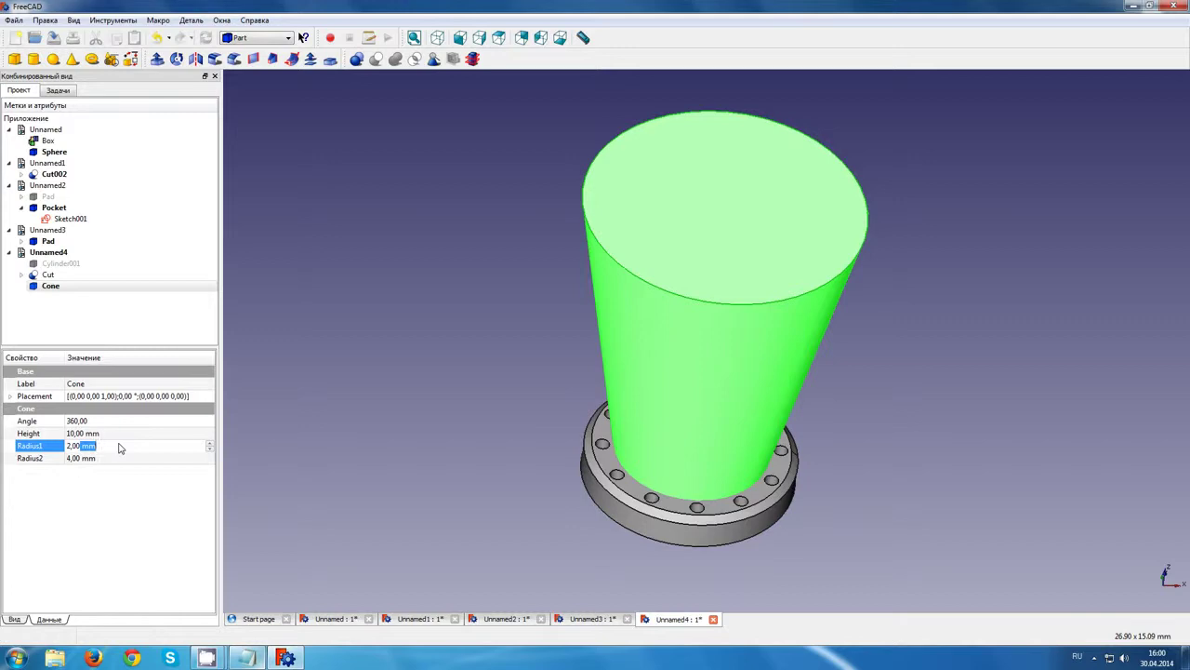
pyautogui.scroll(-2, 119, 444)
pyautogui.scroll(1, 119, 444)
pyautogui.scroll(1, 119, 445)
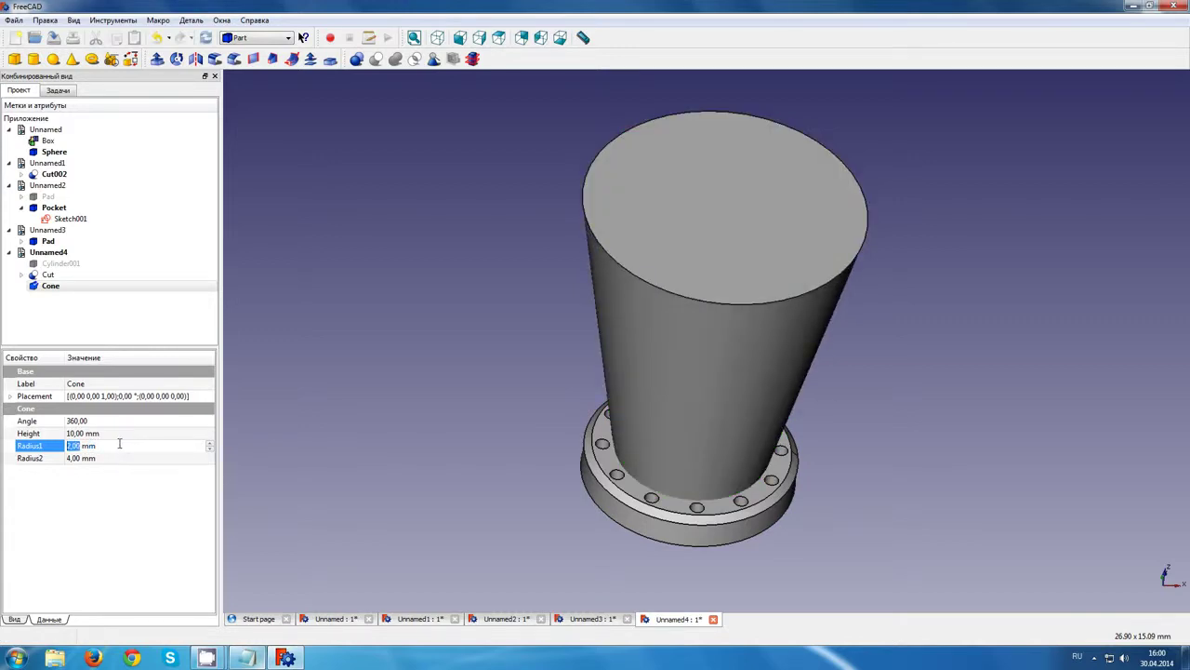
pyautogui.click(121, 455)
pyautogui.click(119, 446)
pyautogui.write('1')
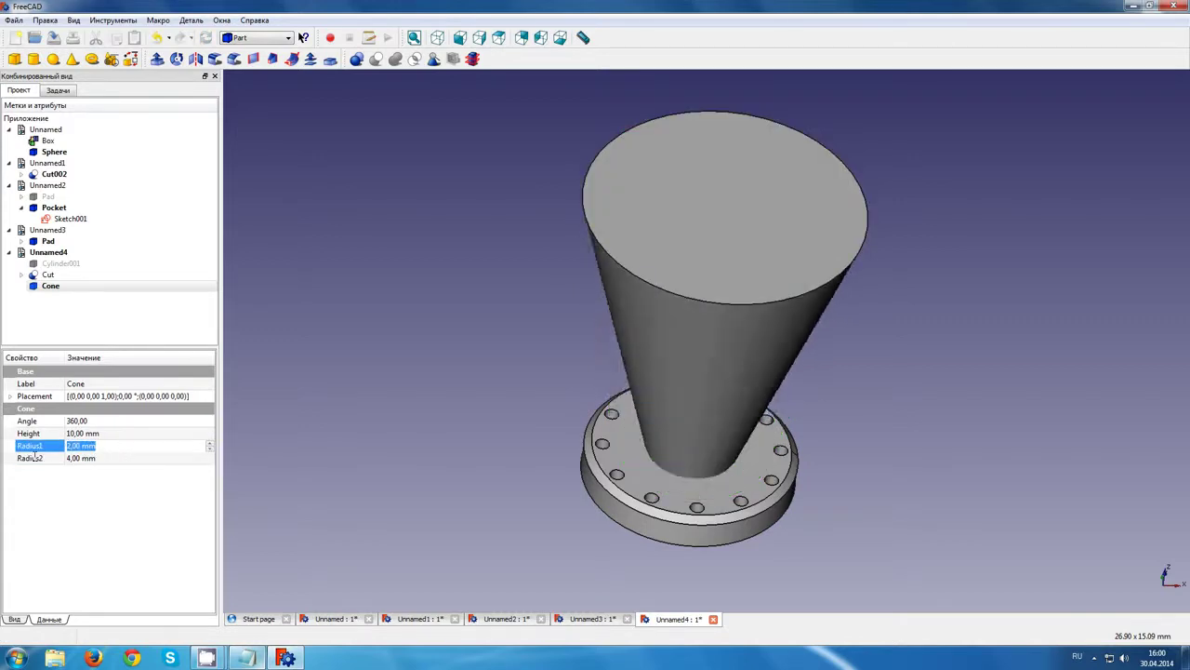
pyautogui.write(',6')
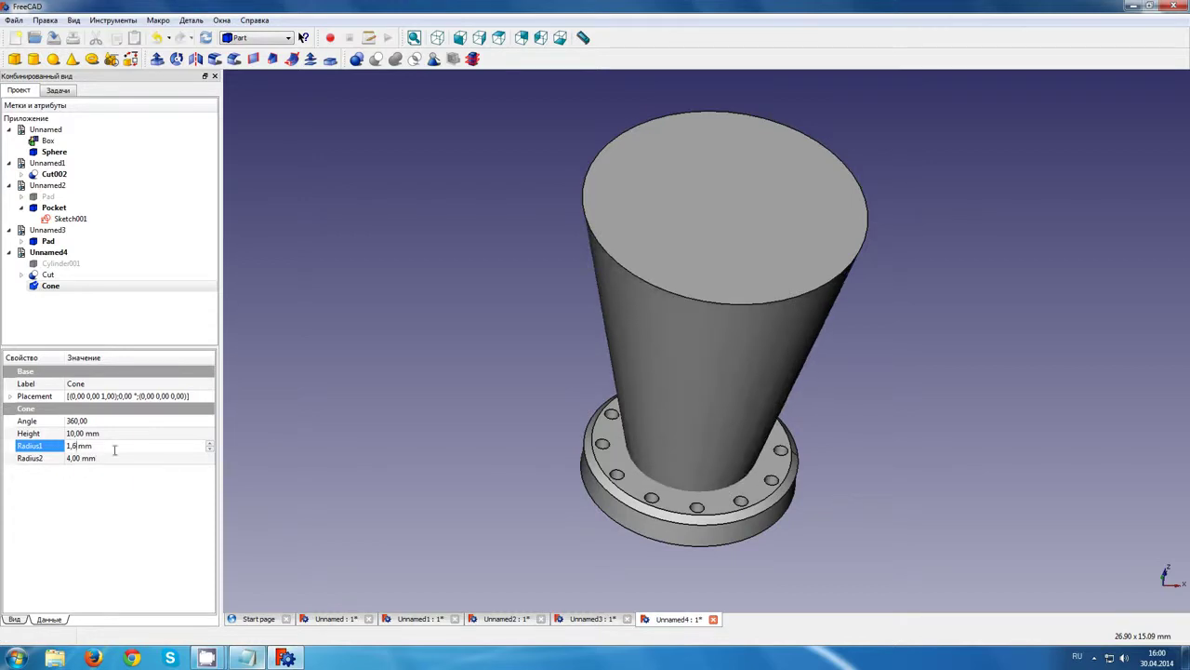
pyautogui.press('BackSpace')
pyautogui.write('8')
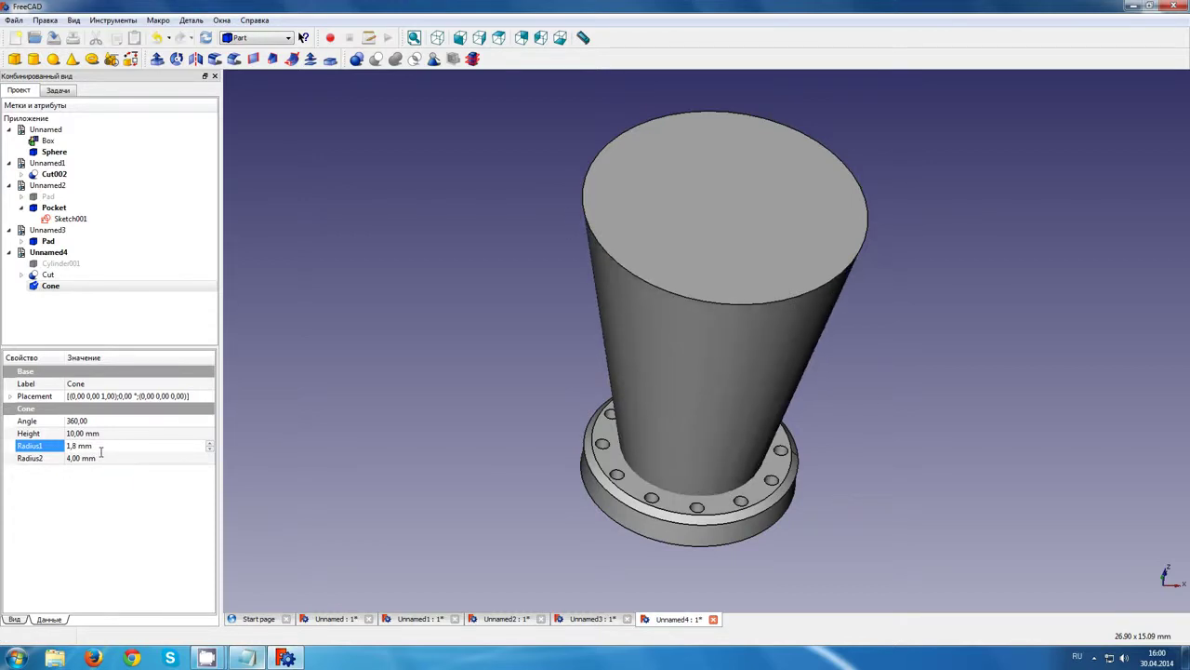
pyautogui.click(106, 457)
pyautogui.write('1')
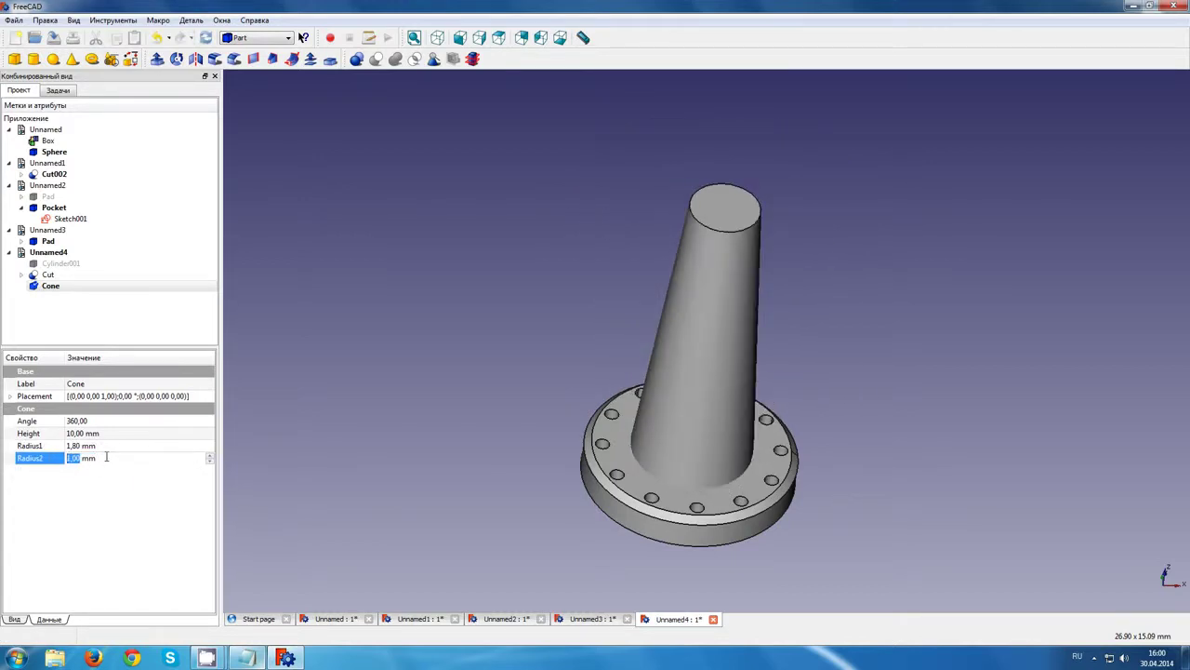
pyautogui.scroll(1, 106, 457)
pyautogui.scroll(-1, 106, 458)
pyautogui.write('1,5')
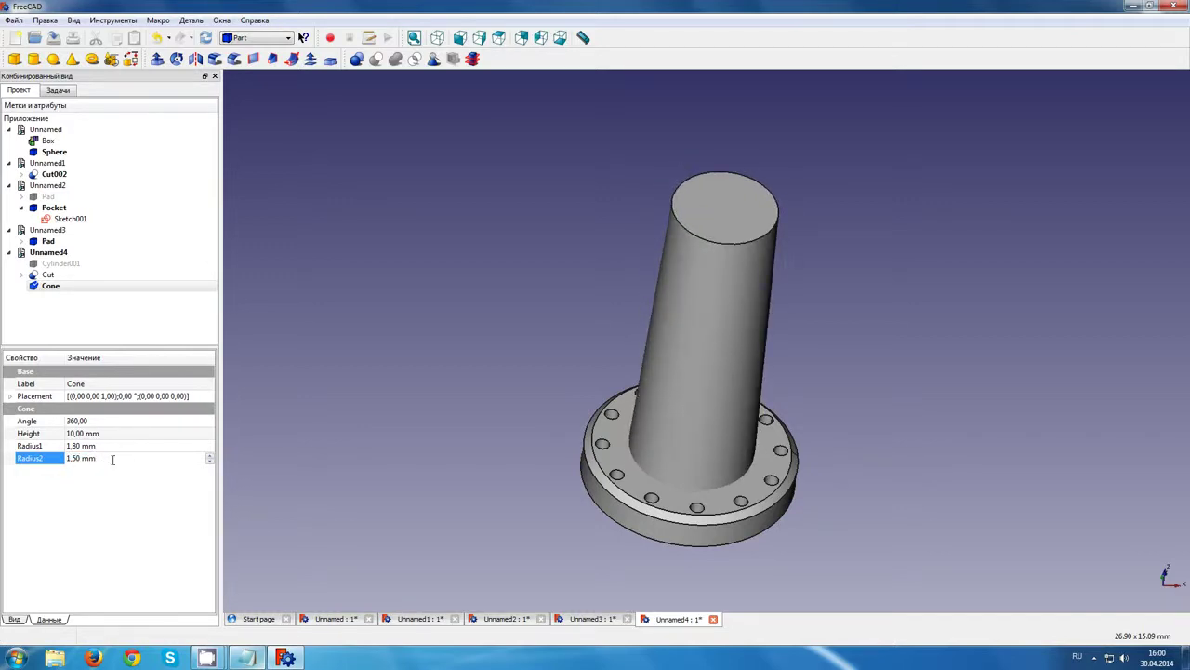
# Size the cone to 5 mm height with radii 2.30 and 1.80 mm
pyautogui.click(108, 434)
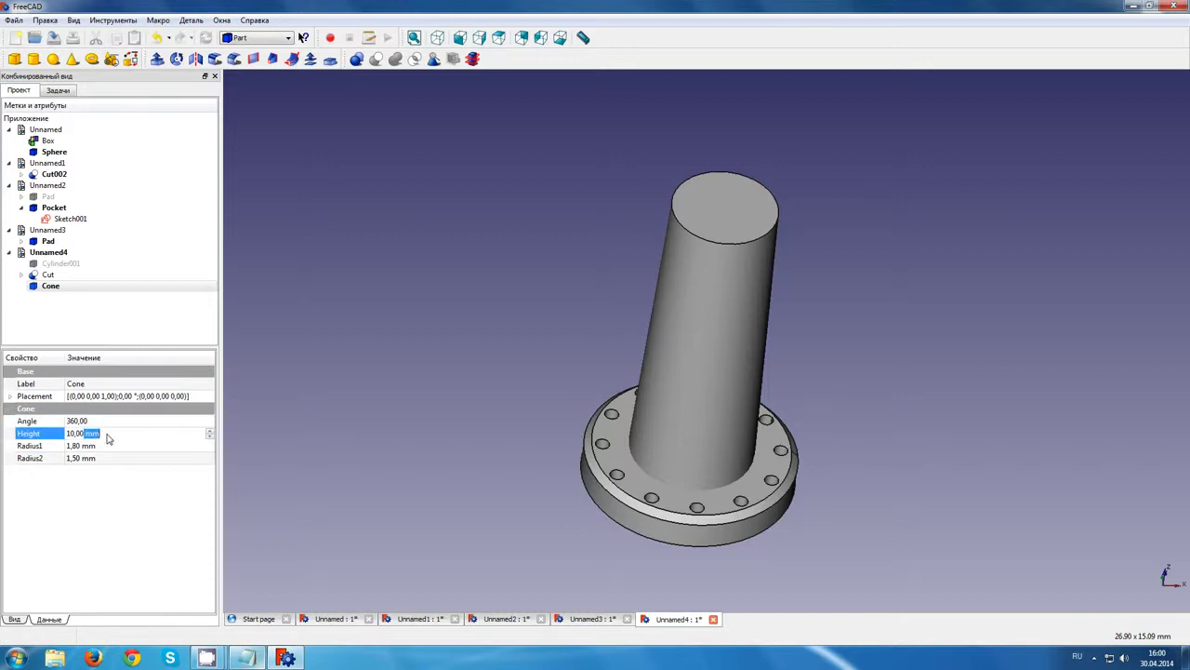
pyautogui.scroll(-2, 108, 434)
pyautogui.scroll(-3, 108, 434)
pyautogui.scroll(-1, 107, 435)
pyautogui.scroll(1, 108, 434)
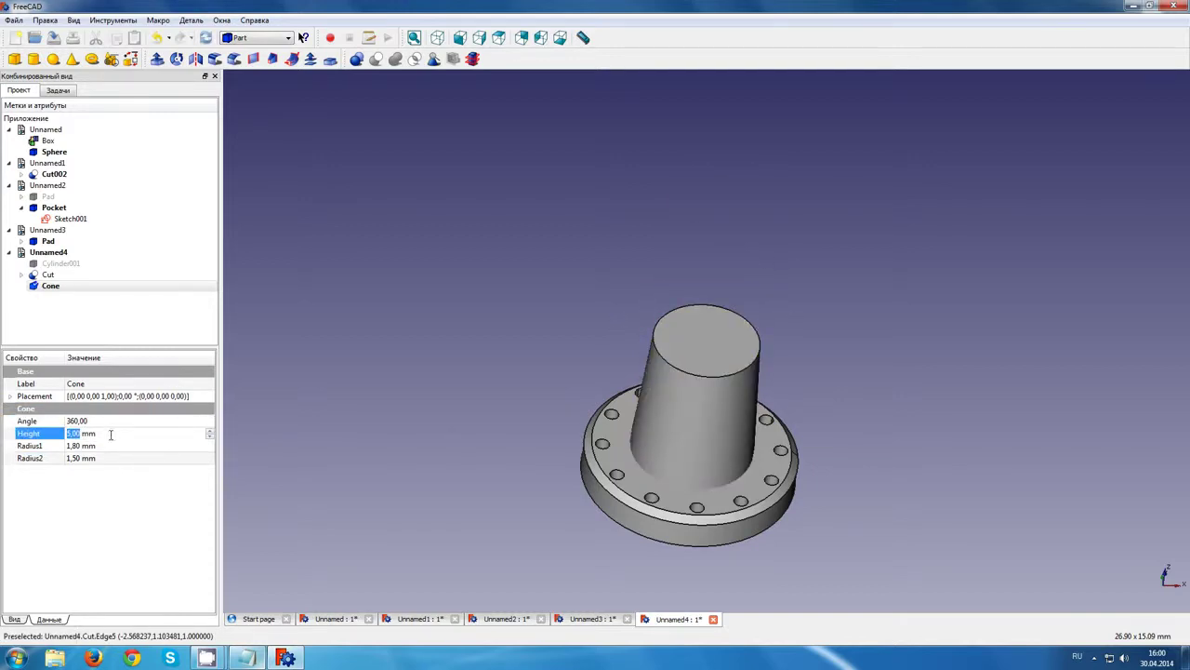
pyautogui.click(114, 447)
pyautogui.scroll(1, 114, 447)
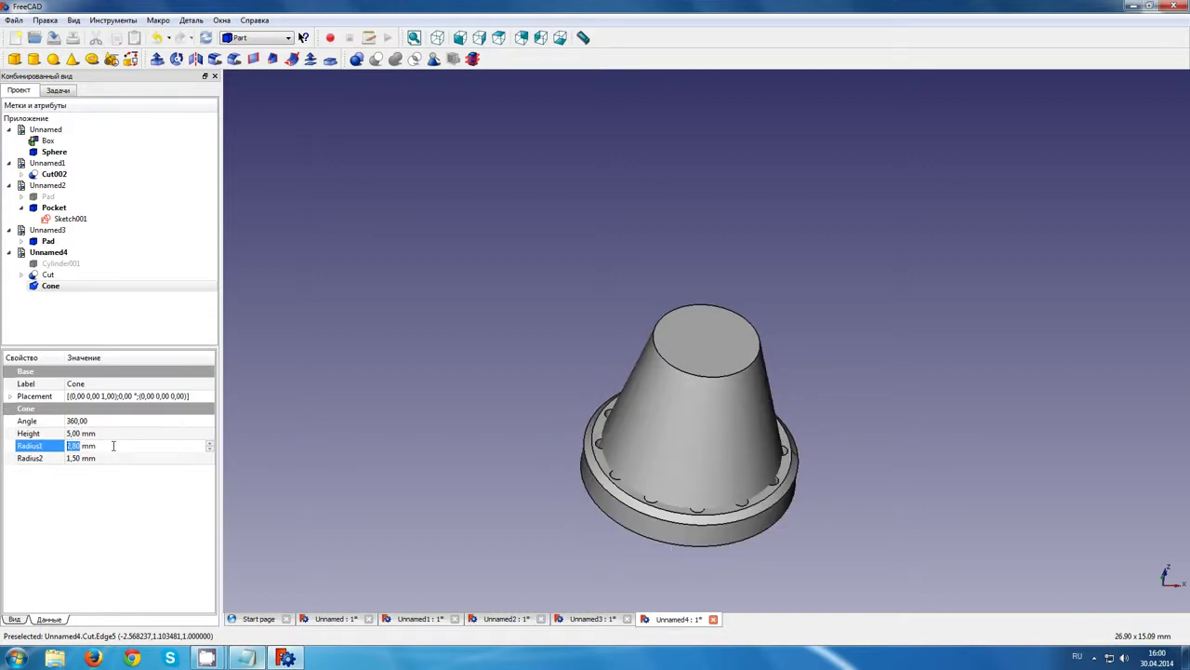
pyautogui.write('2')
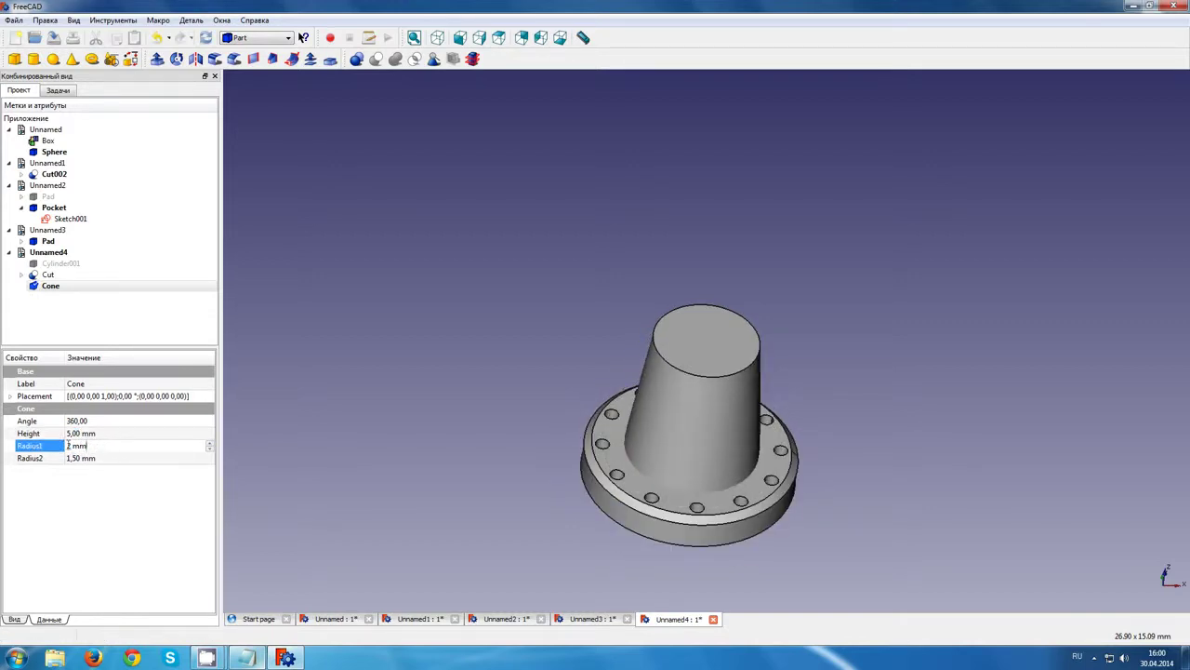
pyautogui.write(',3')
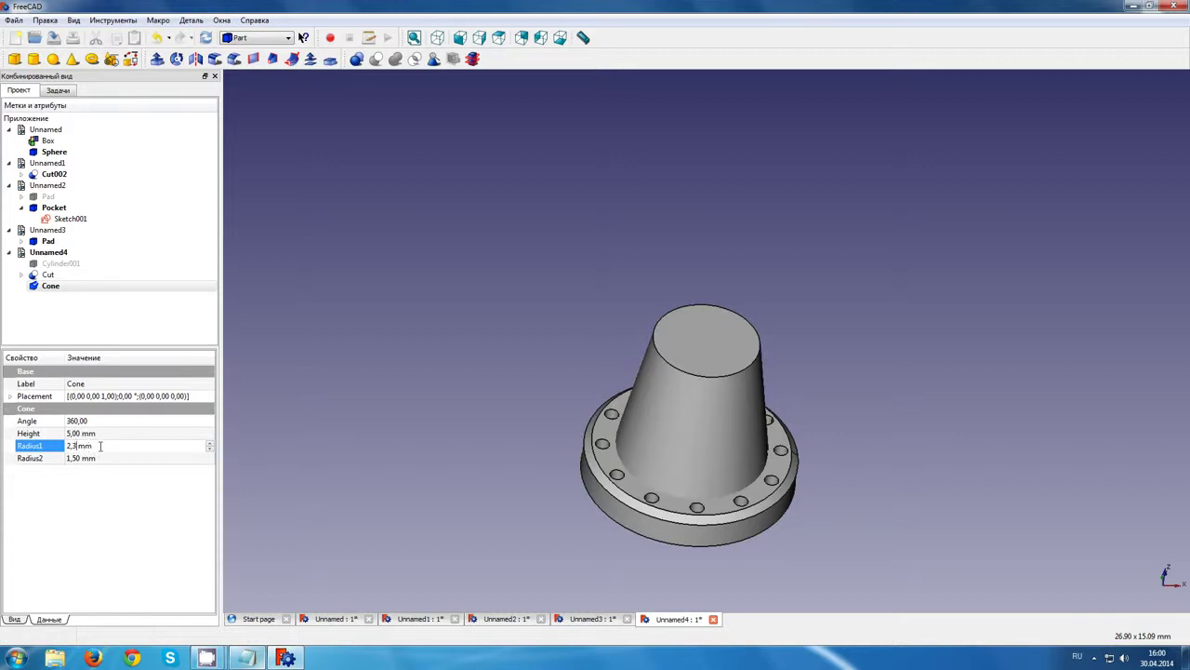
pyautogui.press('Tab')
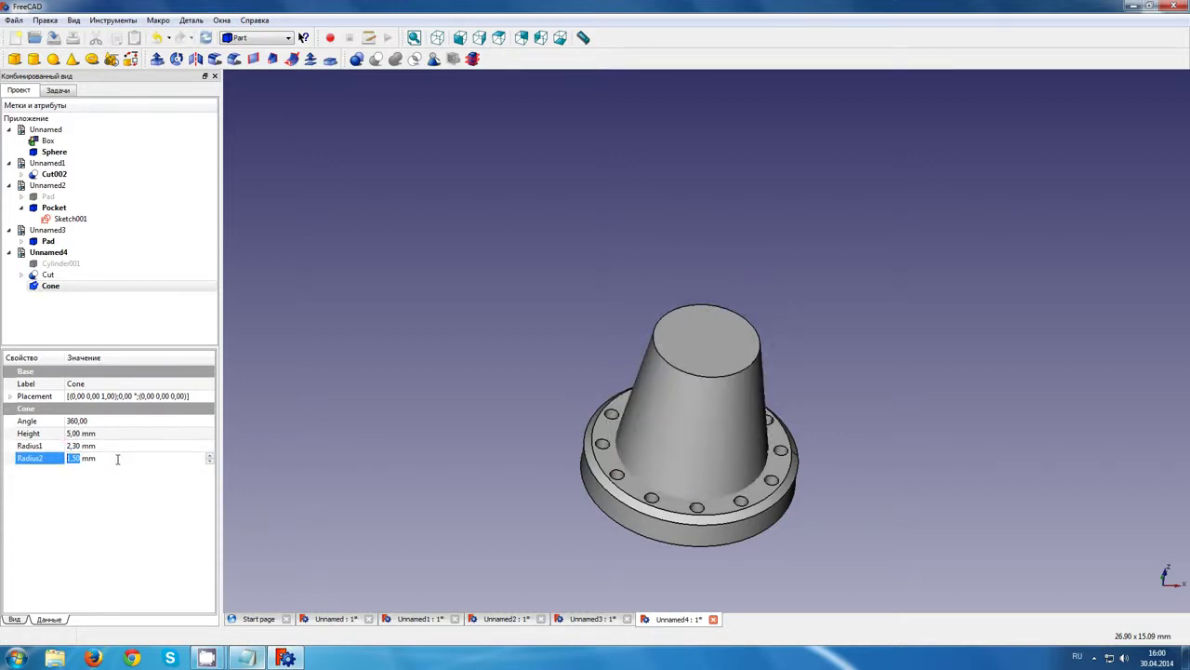
pyautogui.write('1,8')
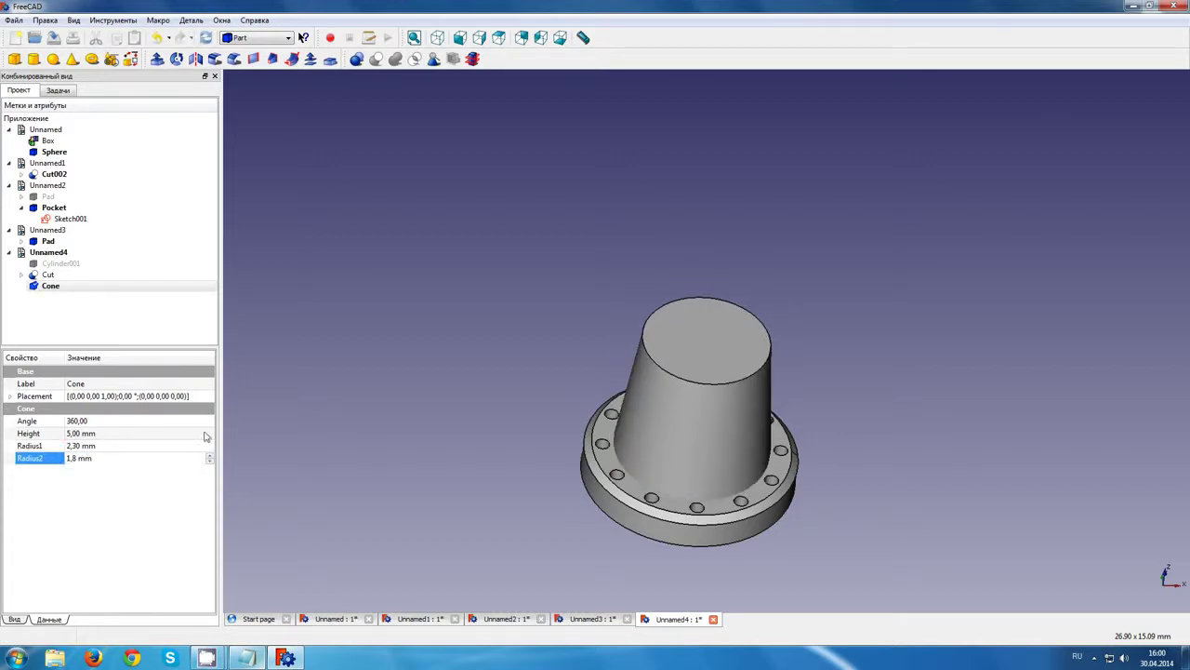
# Fillet the cone's top circular edge
pyautogui.click(688, 380)
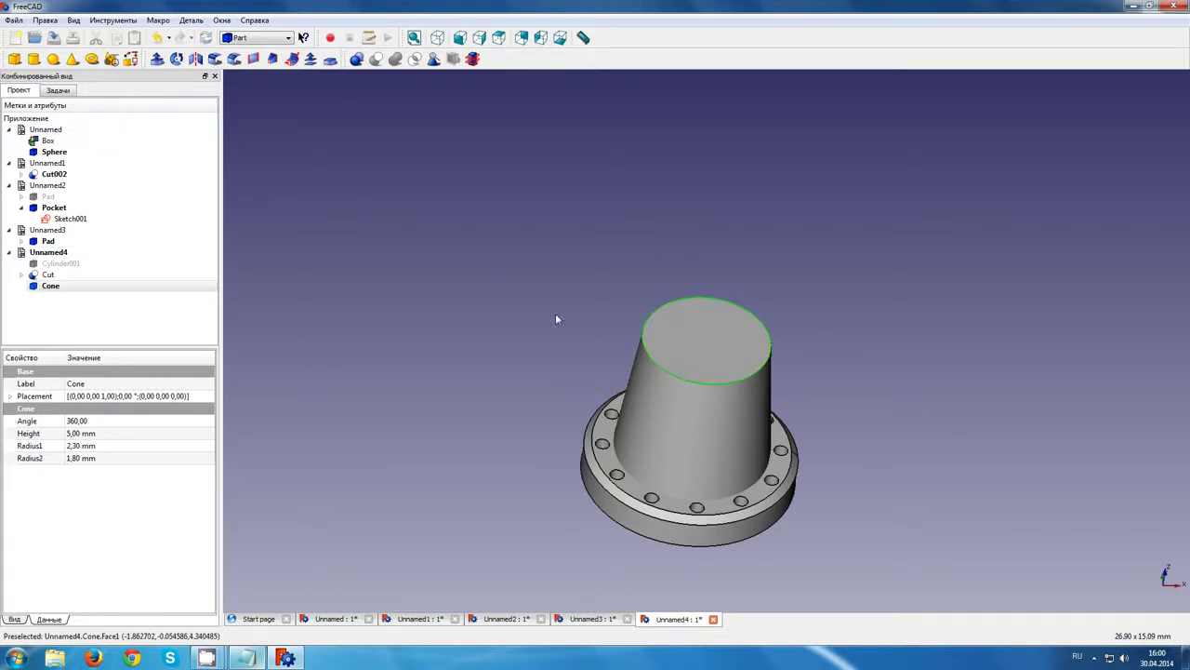
pyautogui.click(215, 58)
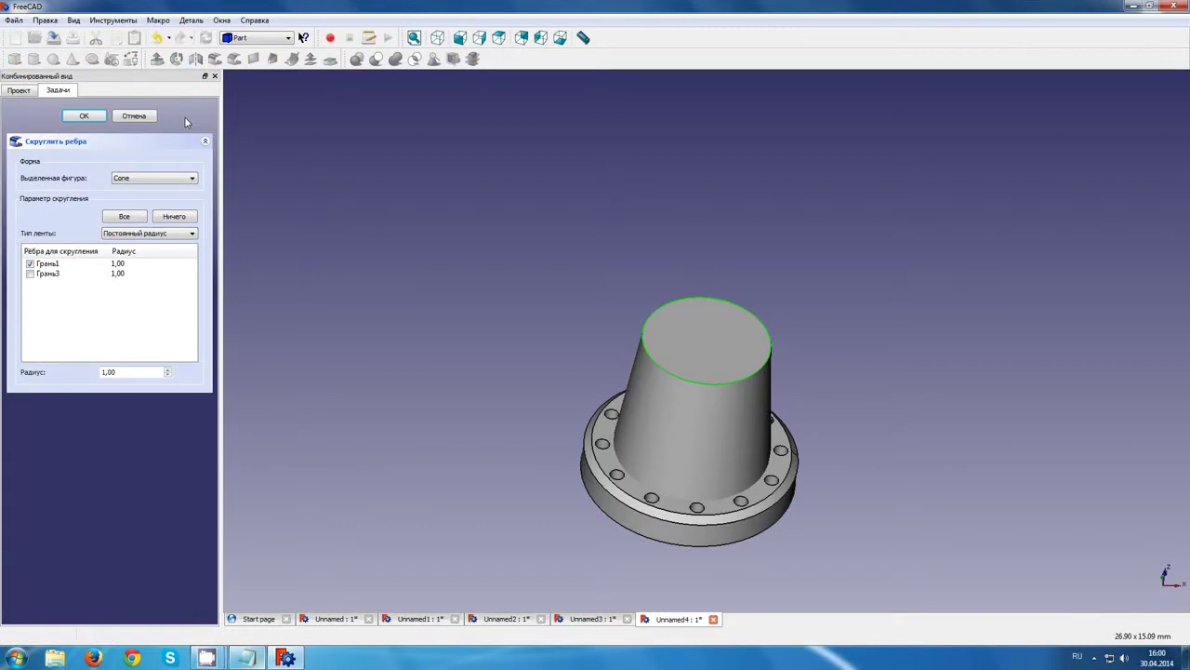
pyautogui.click(151, 372)
pyautogui.click(84, 115)
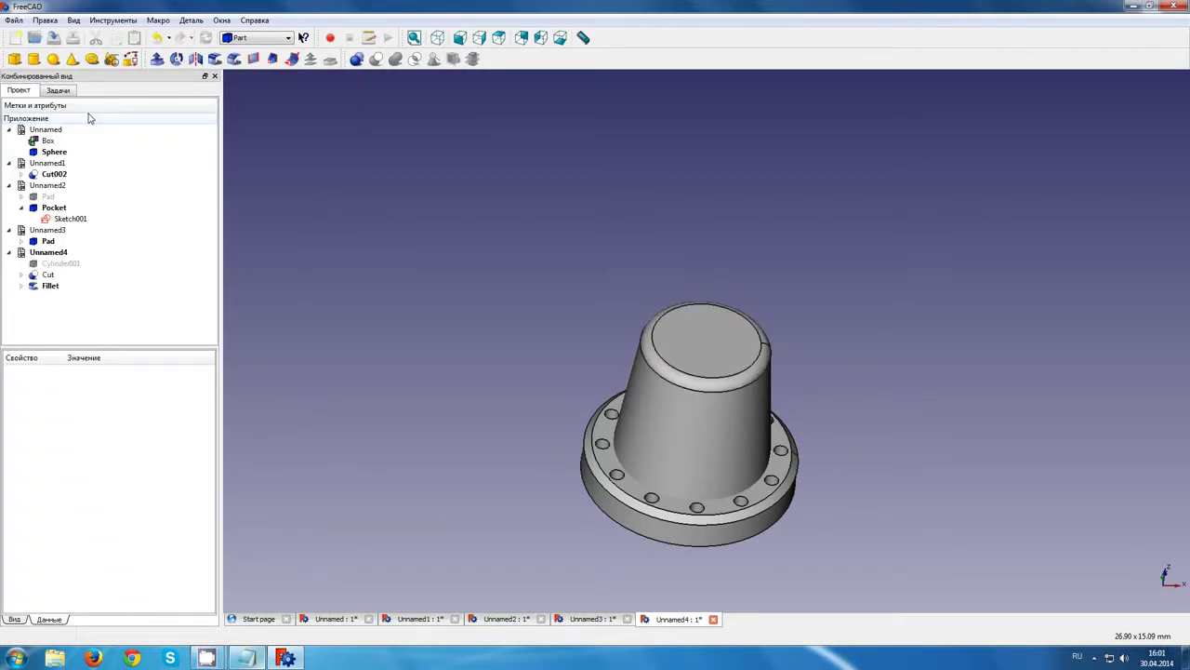
# Add Cylinder002 and resize it to 4 mm height with a 1 mm radius
pyautogui.click(33, 59)
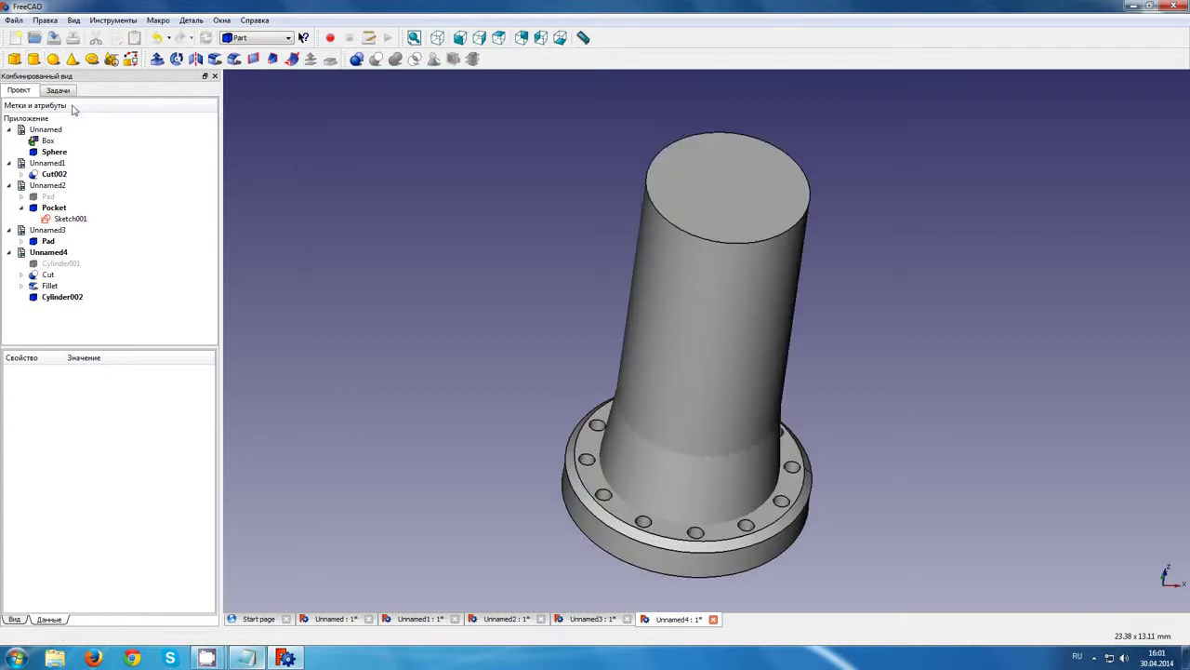
pyautogui.click(61, 298)
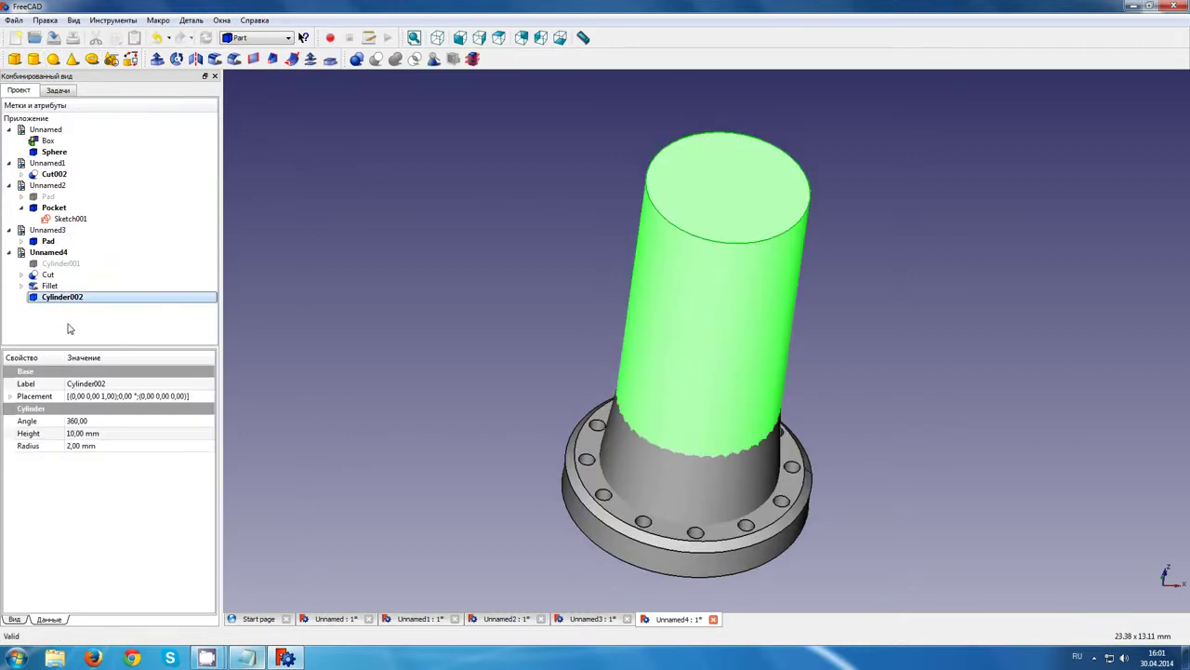
pyautogui.click(108, 421)
pyautogui.click(116, 434)
pyautogui.write('5')
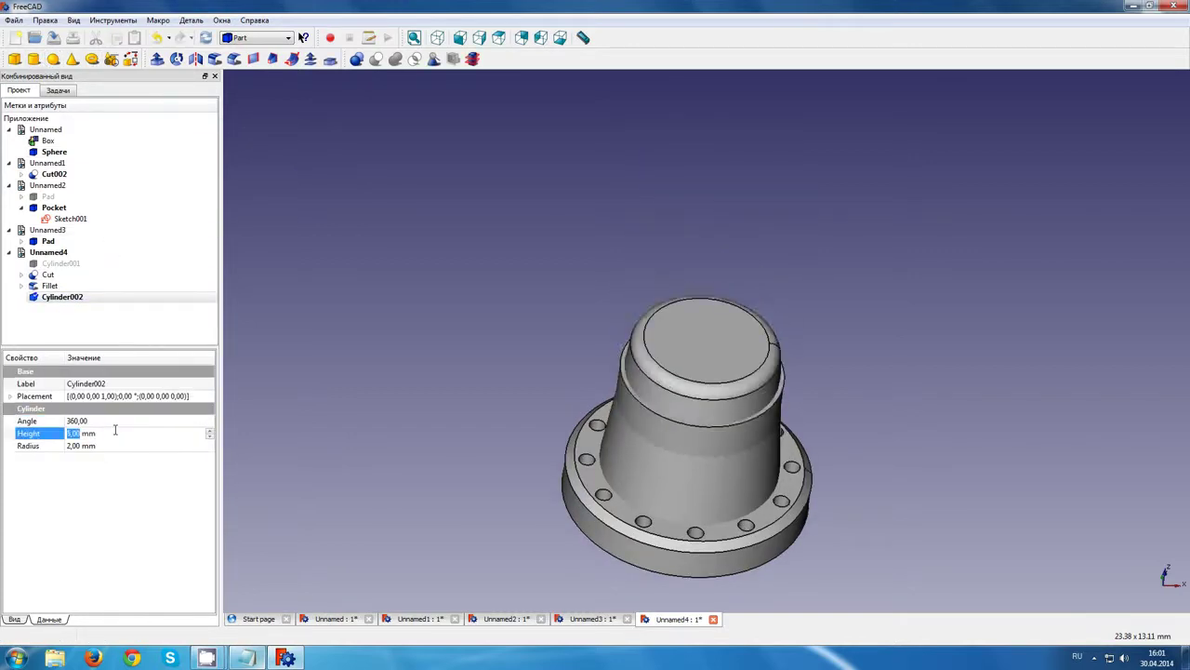
pyautogui.click(117, 447)
pyautogui.click(123, 435)
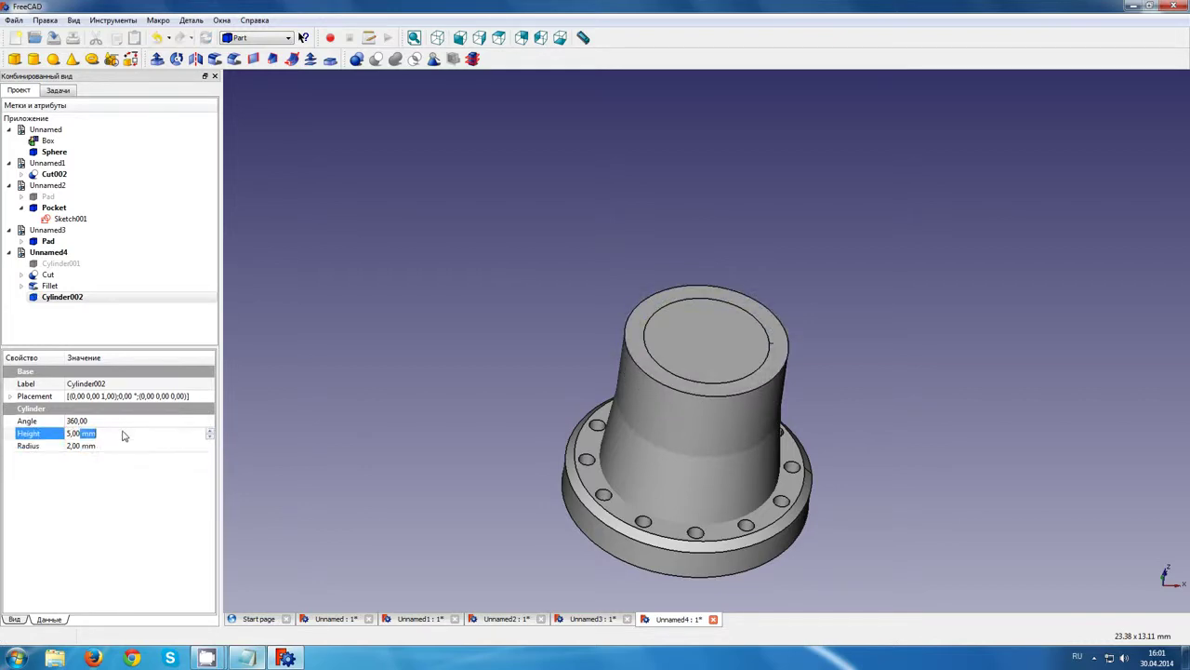
pyautogui.write('4')
pyautogui.click(123, 447)
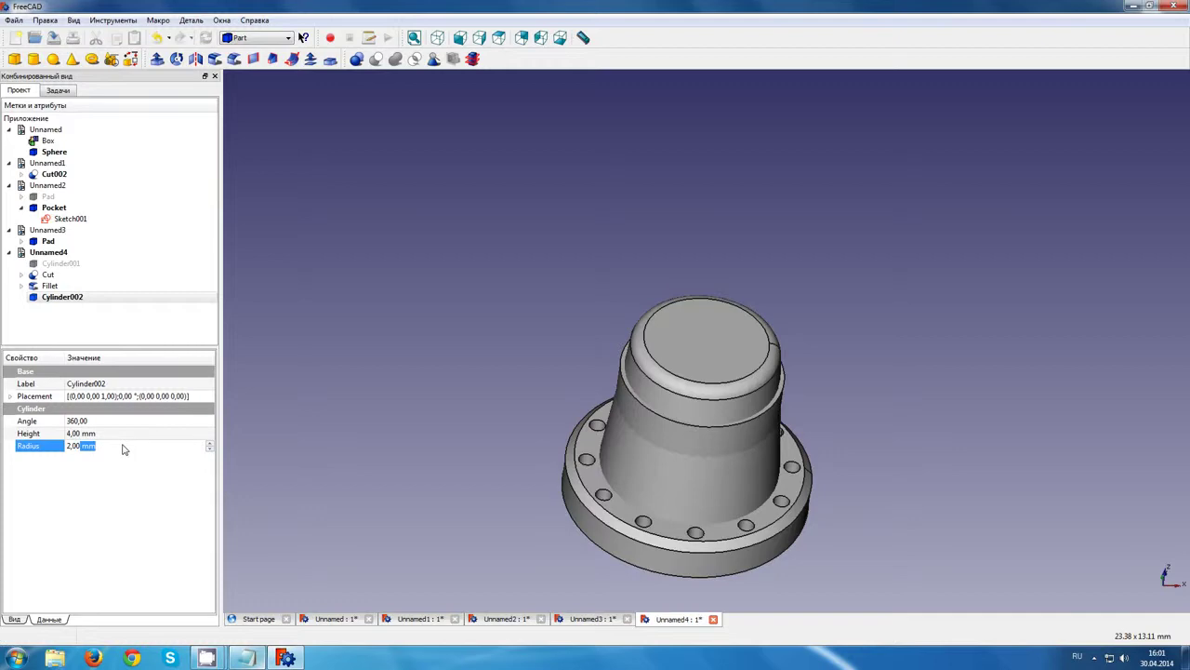
pyautogui.scroll(-1, 123, 446)
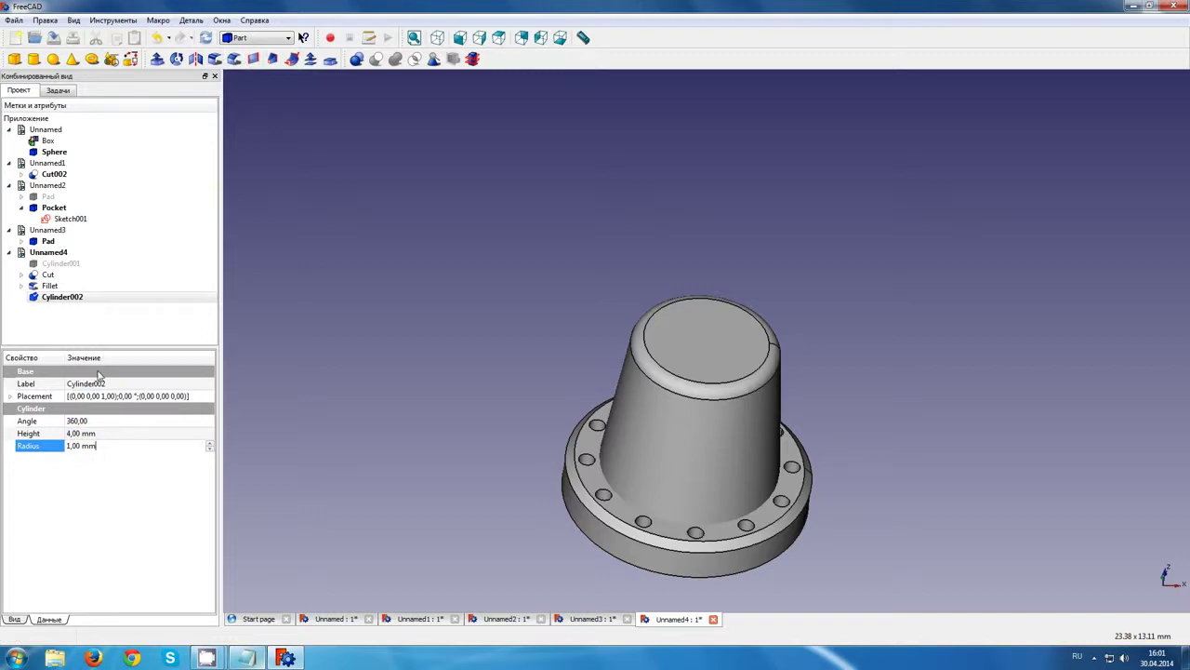
# Expand Cylinder002's placement position and set its y position to 5,00
pyautogui.click(10, 396)
pyautogui.click(22, 434)
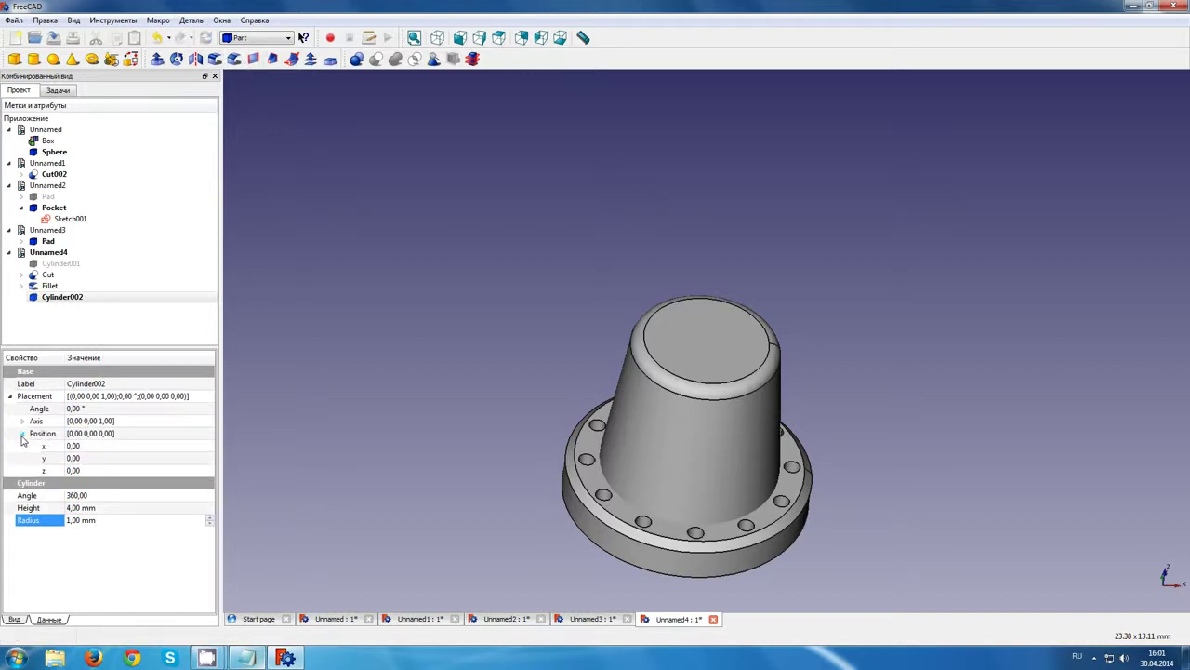
pyautogui.click(85, 472)
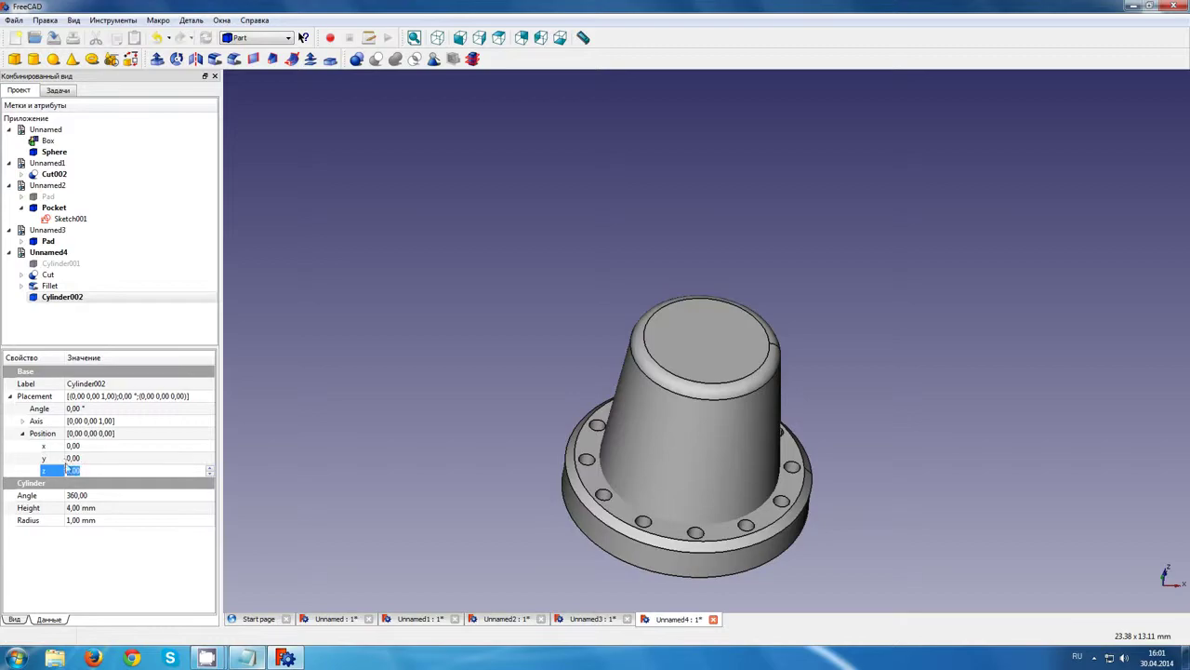
pyautogui.write('5')
pyautogui.press('BackSpace')
pyautogui.click(88, 457)
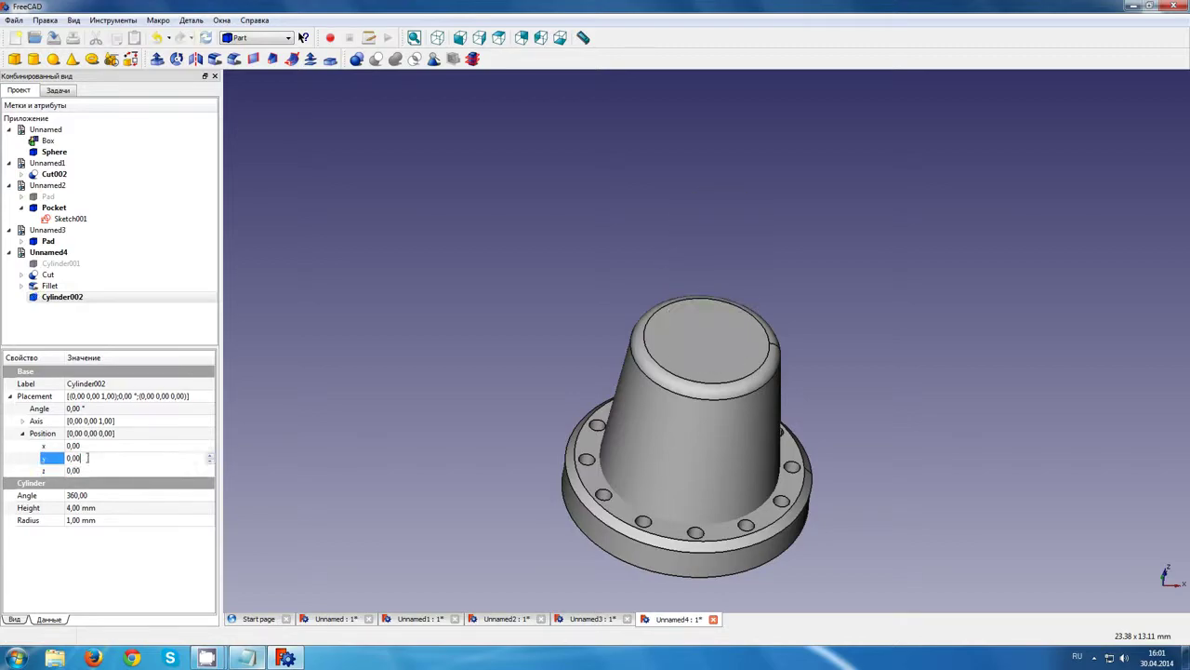
pyautogui.write('5')
pyautogui.moveTo(541, 327)
pyautogui.mouseDown(button='middle')
pyautogui.moveTo(776, 374)
pyautogui.moveTo(832, 405)
pyautogui.moveTo(948, 345)
pyautogui.moveTo(820, 386)
pyautogui.moveTo(651, 409)
pyautogui.mouseUp(button='middle')
pyautogui.click(107, 442)
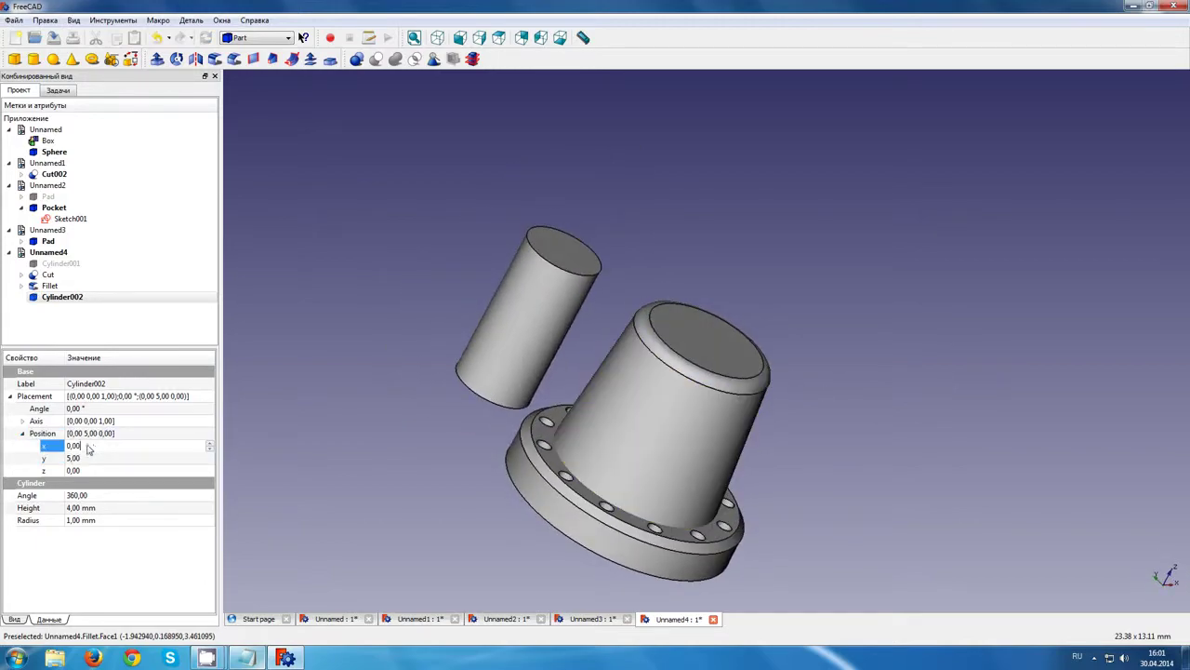
# Change Cylinder002's y position to 2,50
pyautogui.click(42, 459)
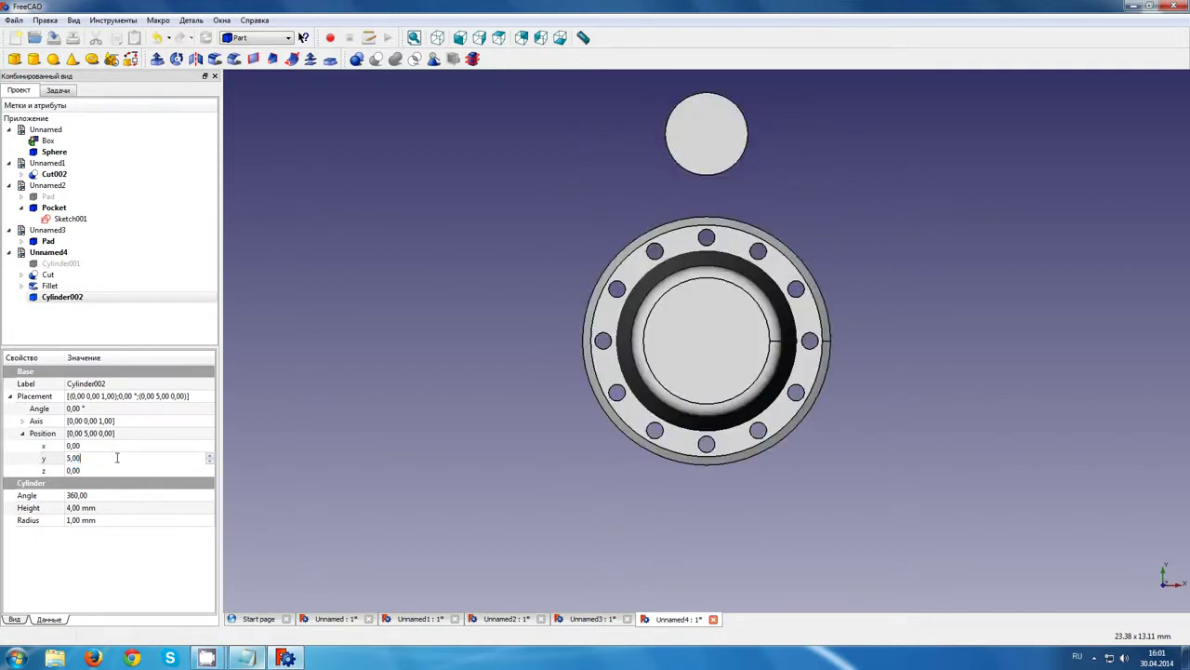
pyautogui.moveTo(117, 458); pyautogui.dragTo(28, 457)
pyautogui.press('Down')
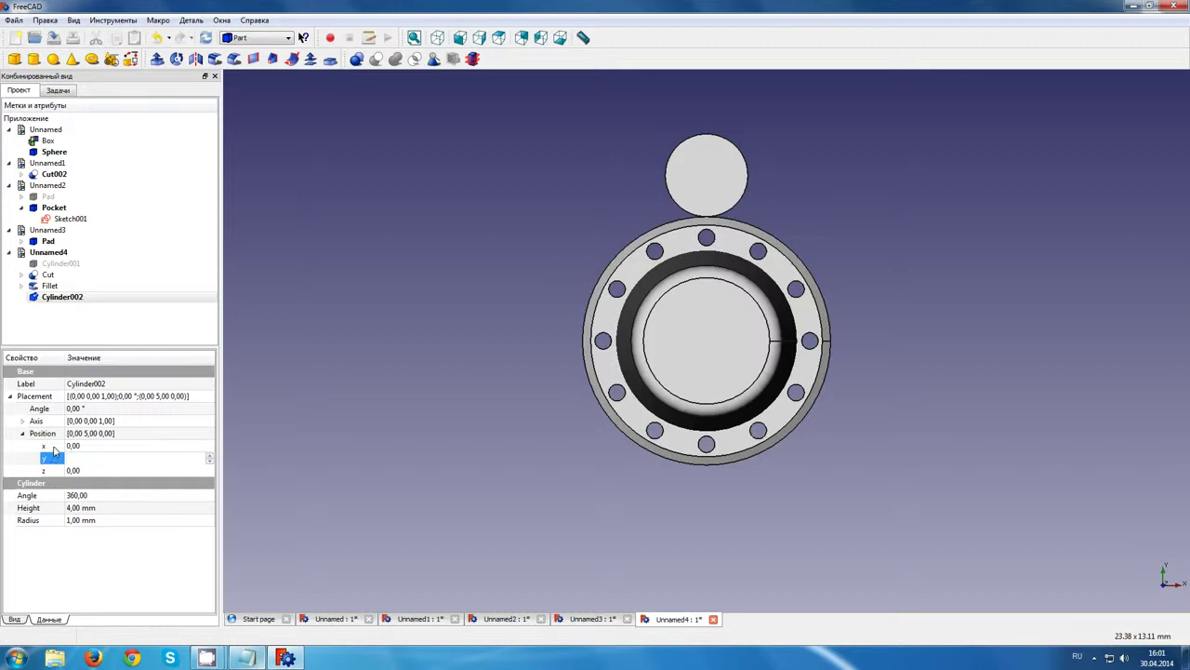
pyautogui.write('2,5')
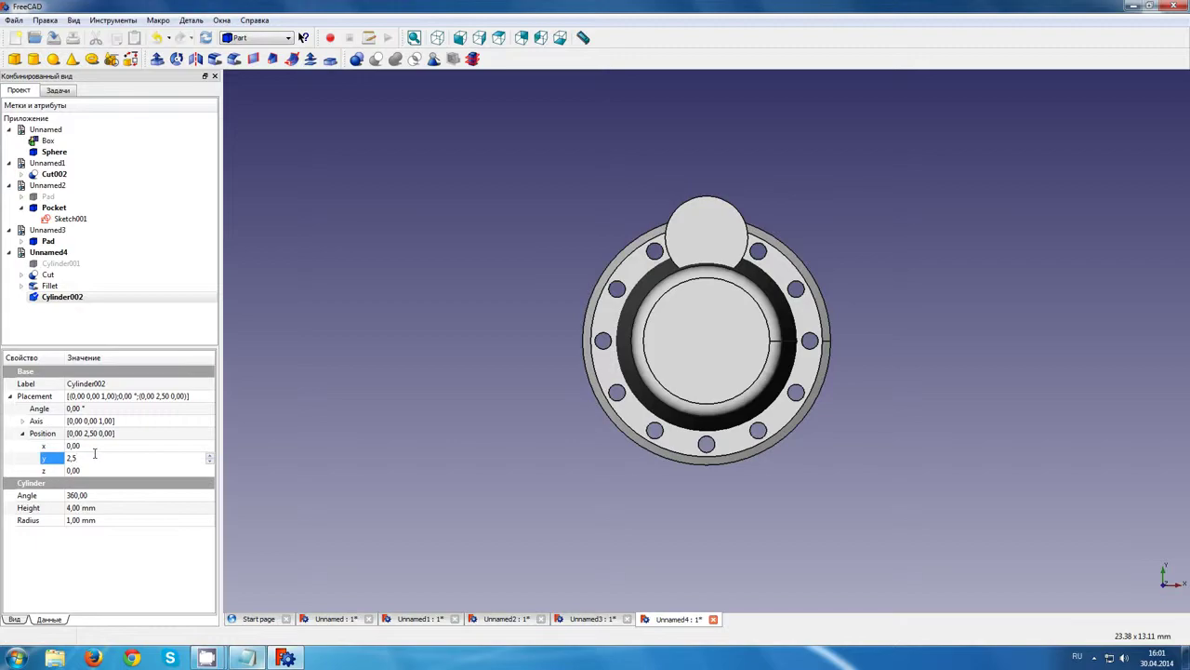
pyautogui.hotkey('shift', 'Tab')
pyautogui.moveTo(695, 329)
pyautogui.mouseDown(button='middle')
pyautogui.moveTo(846, 173)
pyautogui.moveTo(831, 322)
pyautogui.moveTo(558, 305)
pyautogui.moveTo(431, 387)
pyautogui.mouseUp(button='middle')
pyautogui.scroll(2, 794, 319)
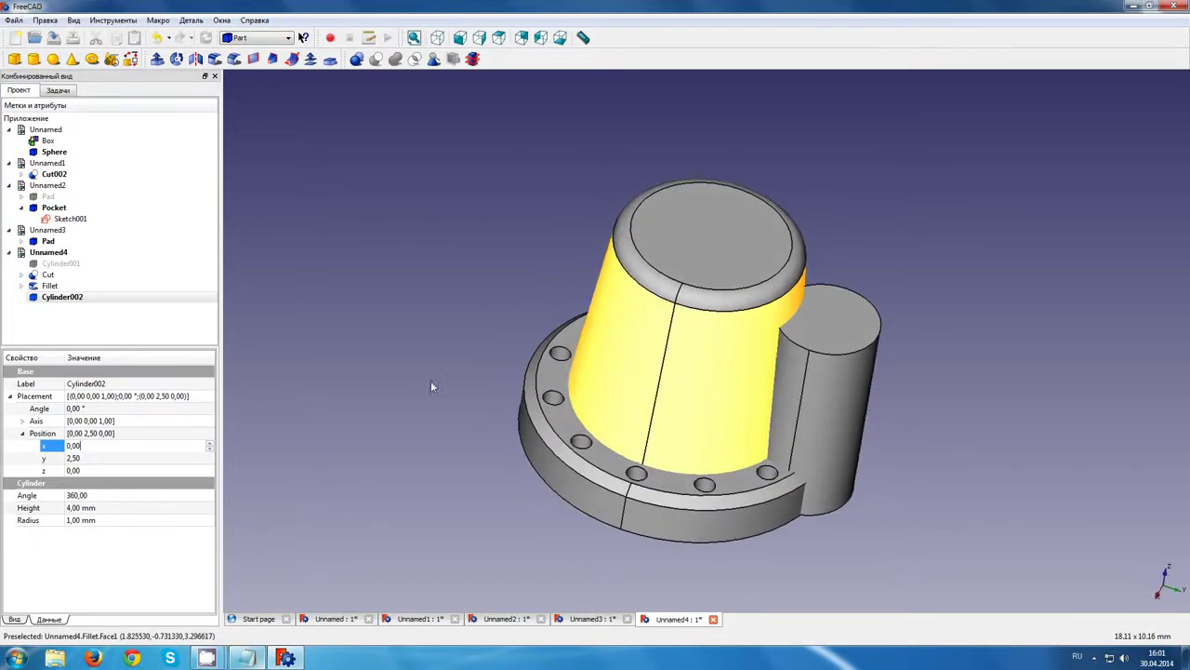
# Give Cylinder002 a 0,75 mm radius and round its top edge as Fillet001
pyautogui.click(109, 508)
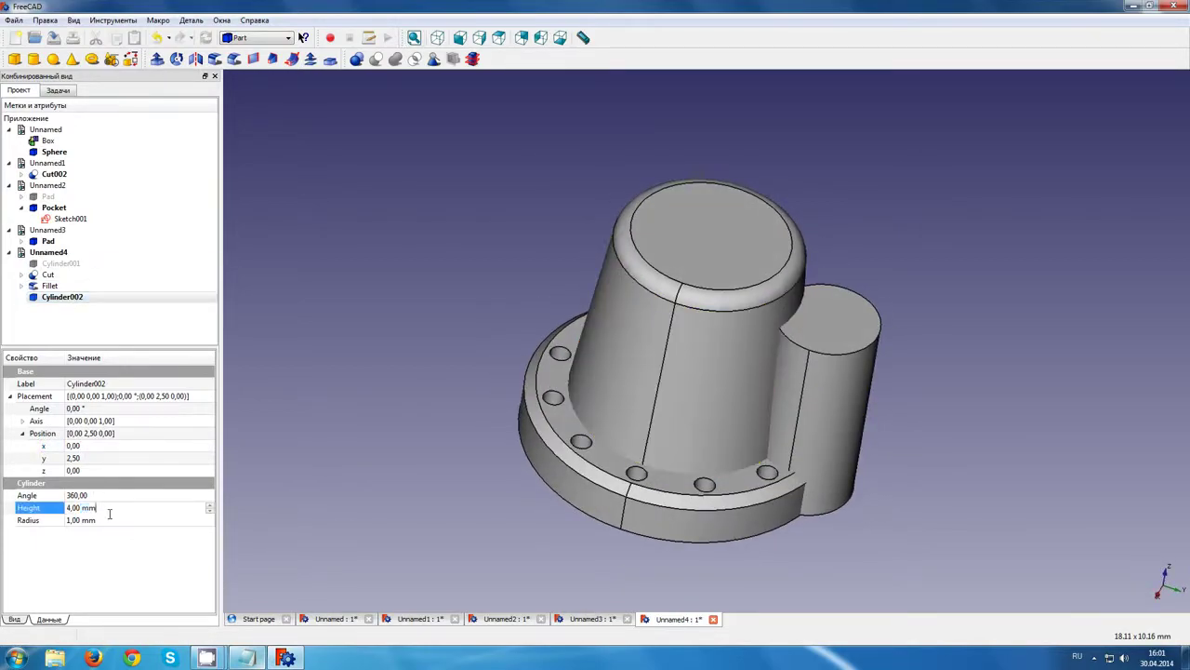
pyautogui.click(110, 520)
pyautogui.write('0,5')
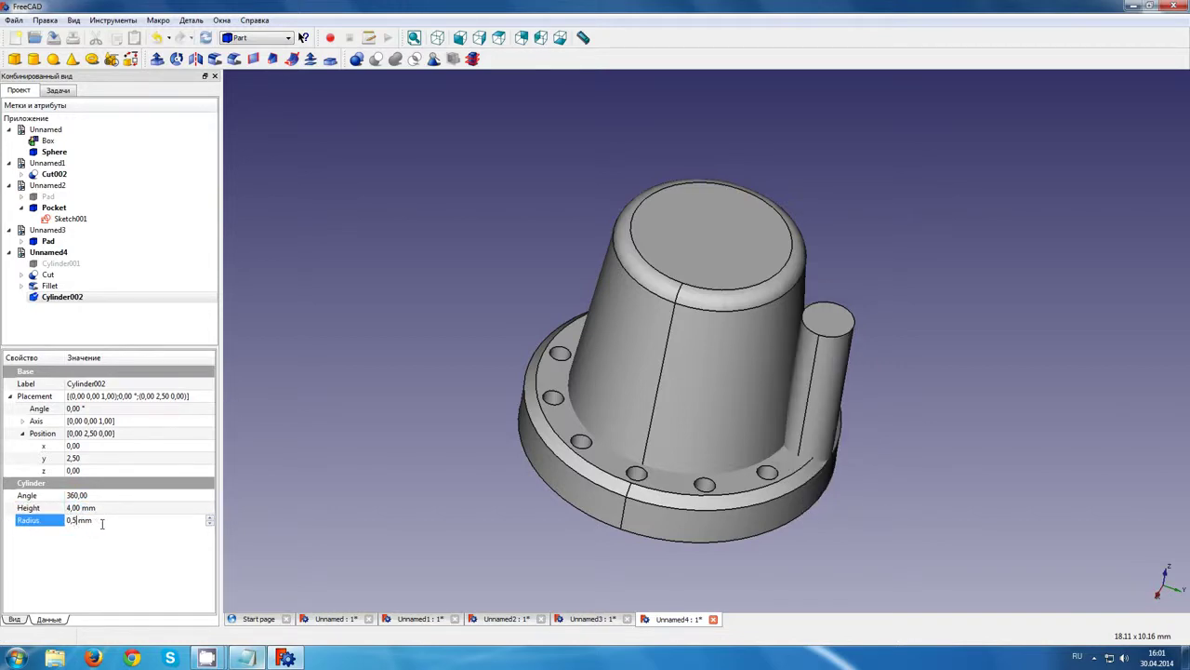
pyautogui.write('75')
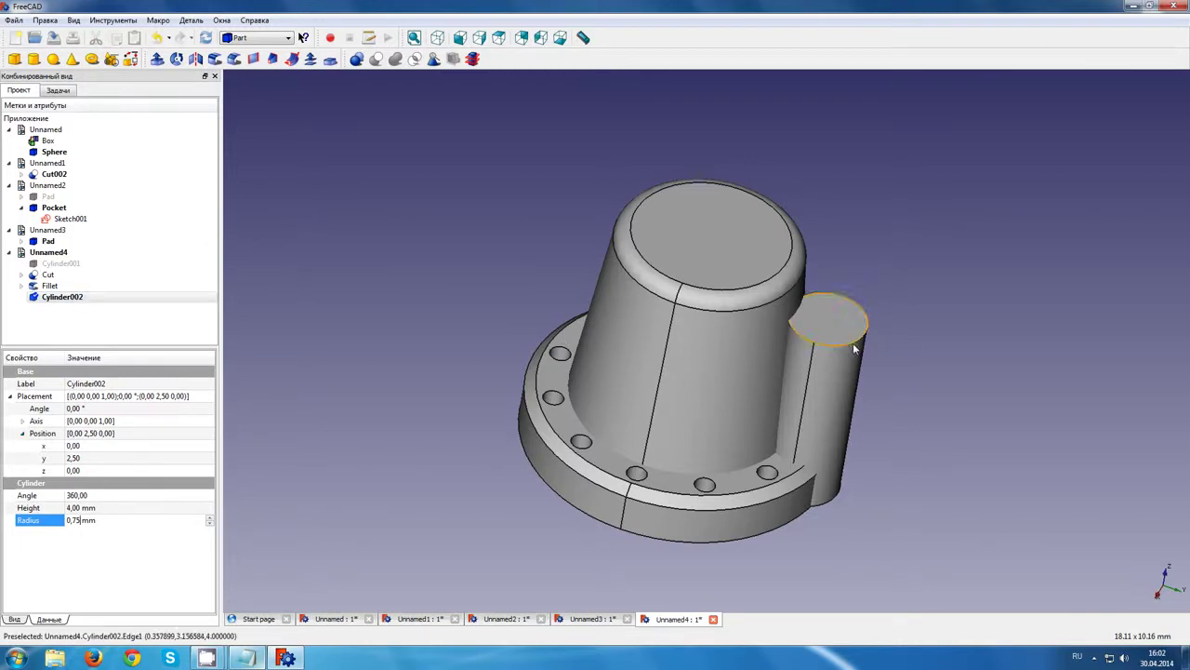
pyautogui.press('Return')
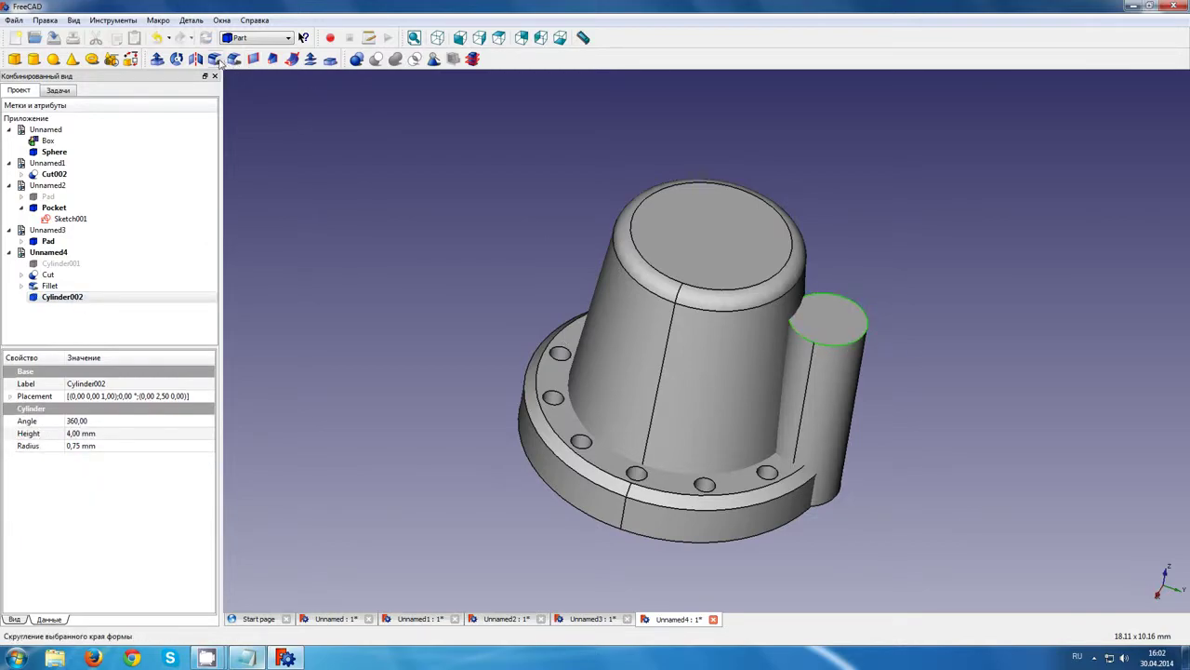
pyautogui.click(215, 59)
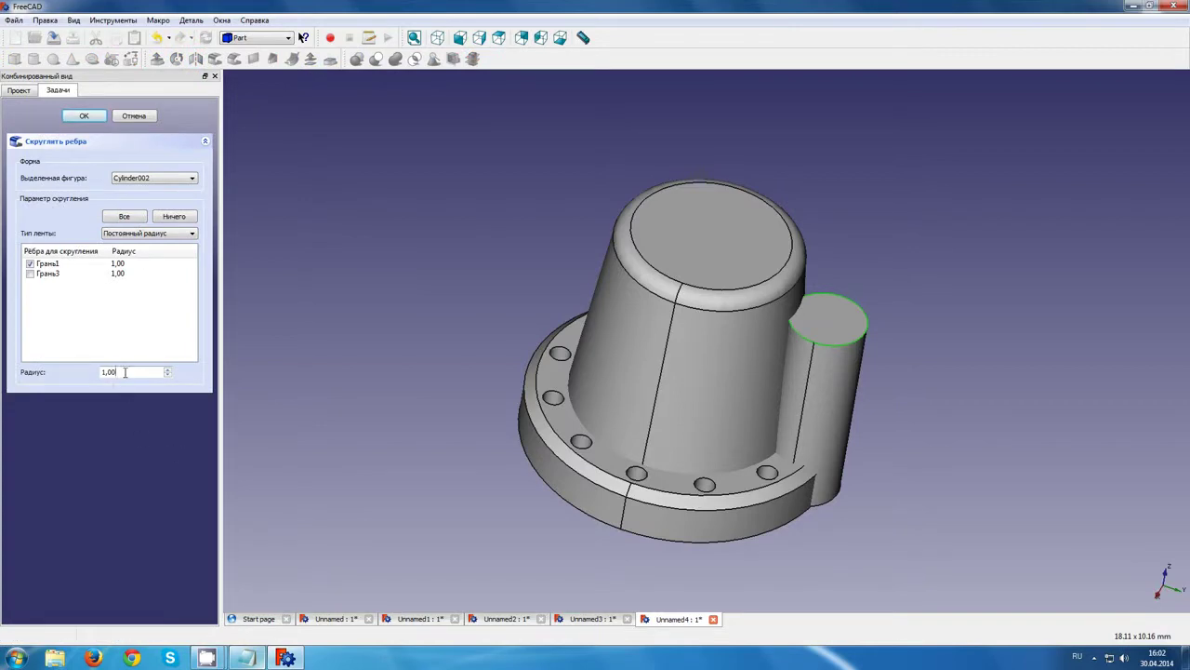
pyautogui.click(84, 115)
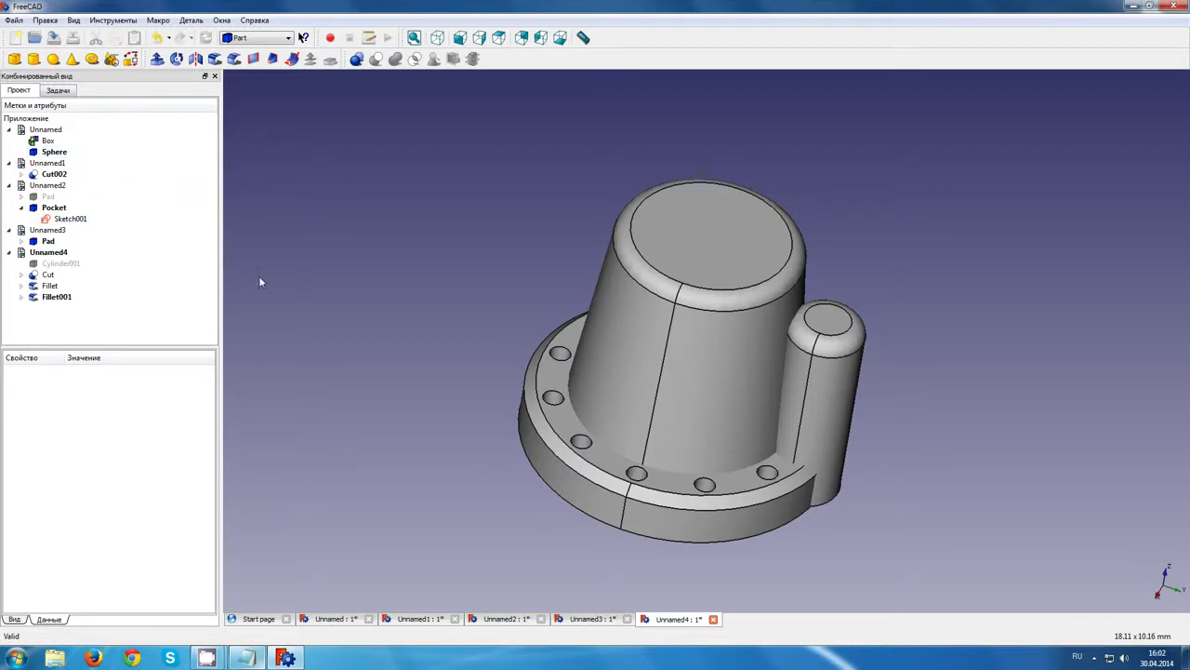
# Select the Fillet001 boss and the tapered Fillet body, then try a Part Cut
pyautogui.click(56, 297)
pyautogui.click(69, 265)
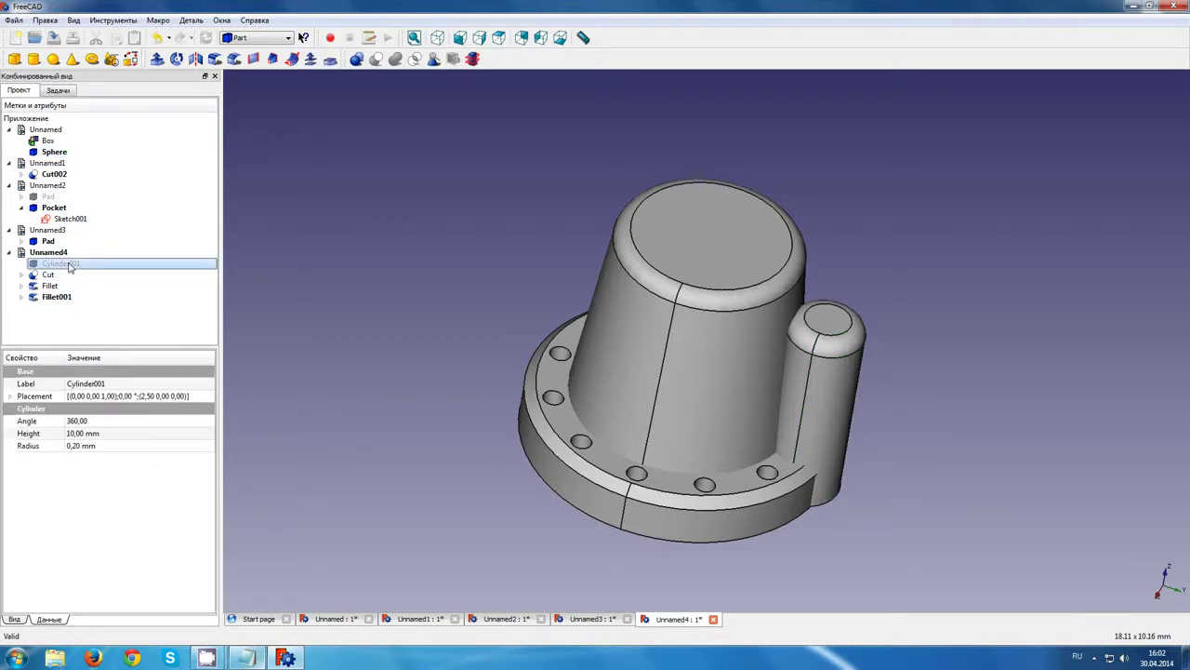
pyautogui.click(72, 298)
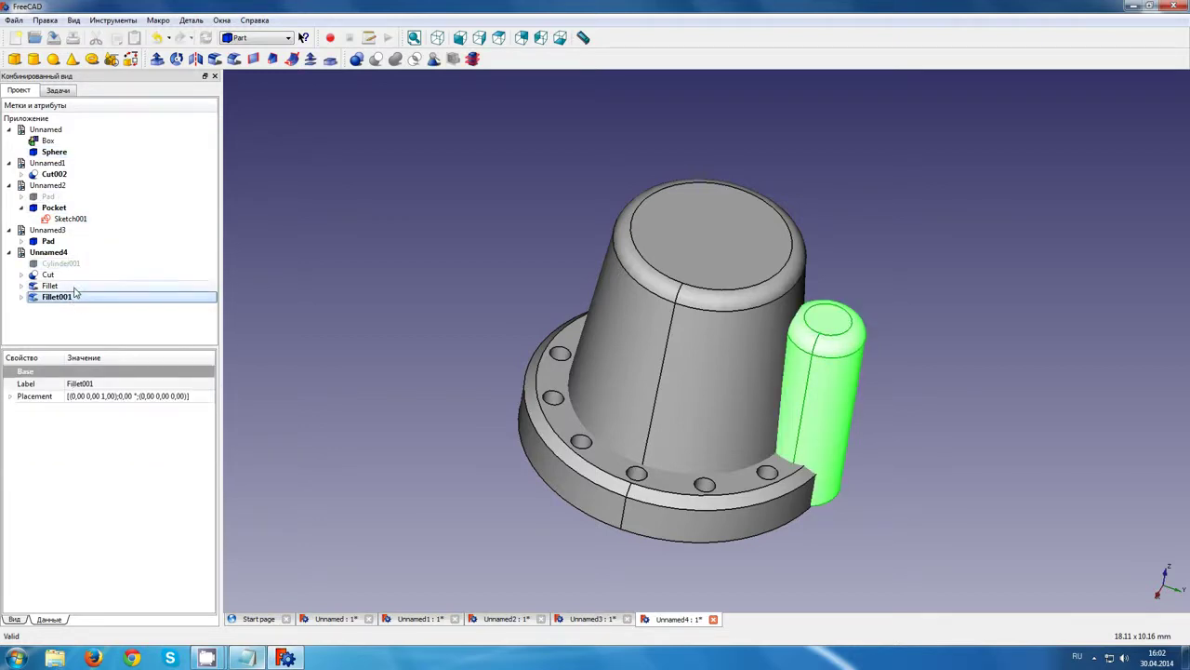
pyautogui.click(74, 264)
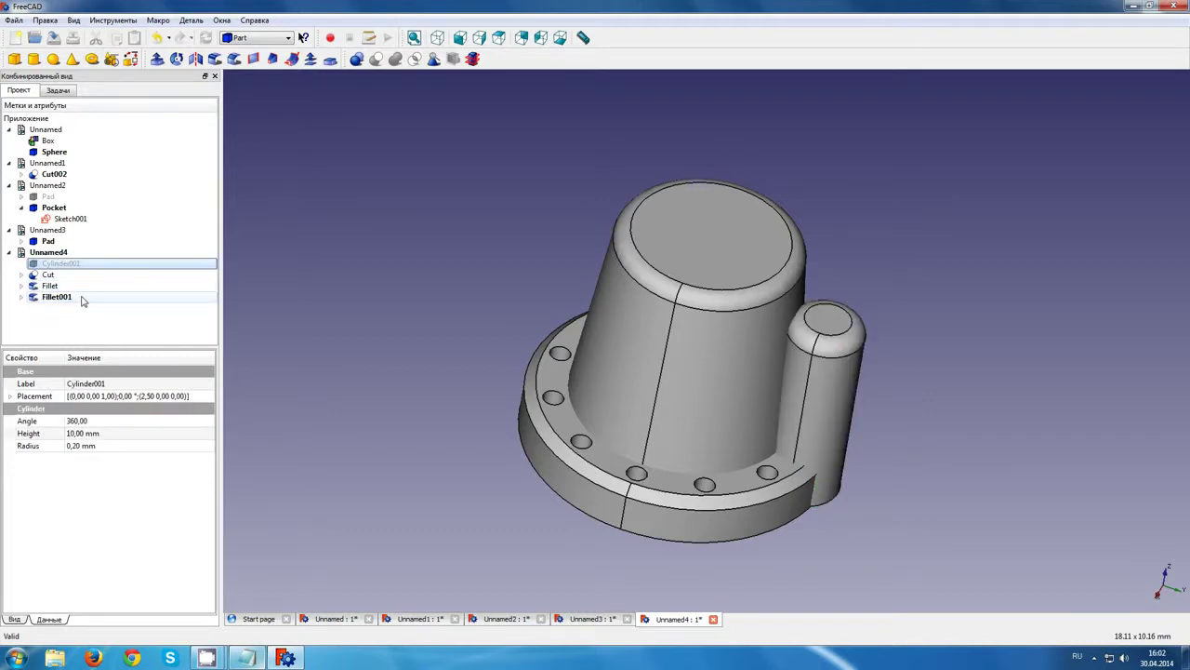
pyautogui.click(80, 296)
pyautogui.keyDown('ctrl'); pyautogui.click(80, 287); pyautogui.keyUp('ctrl')
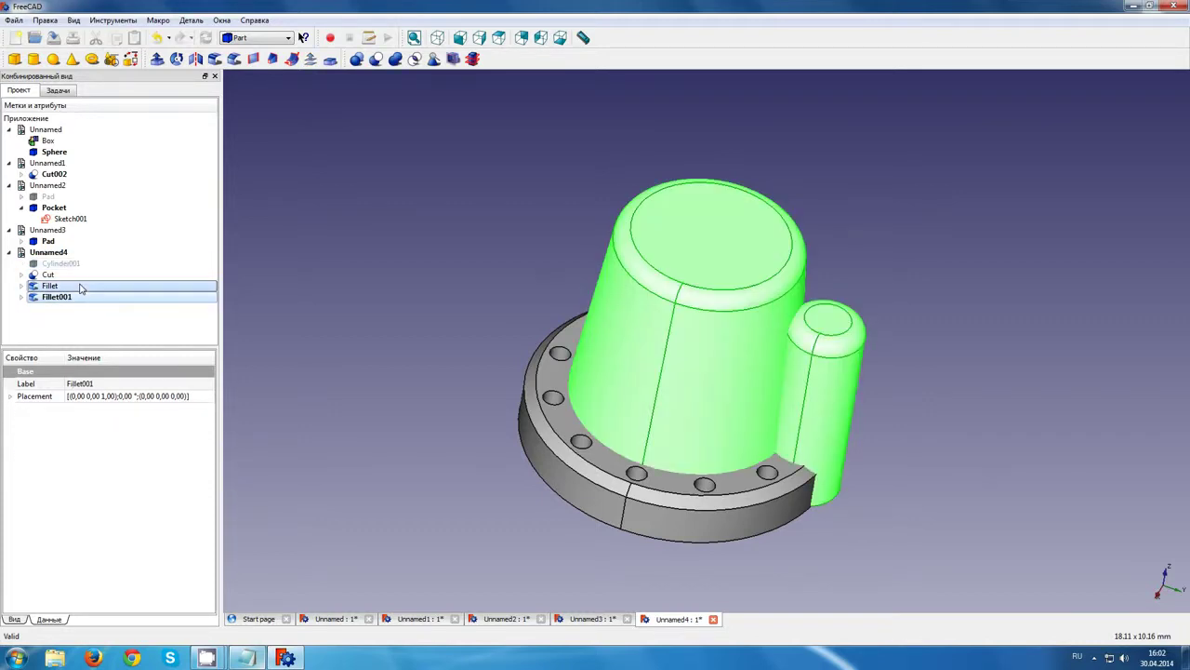
pyautogui.click(376, 60)
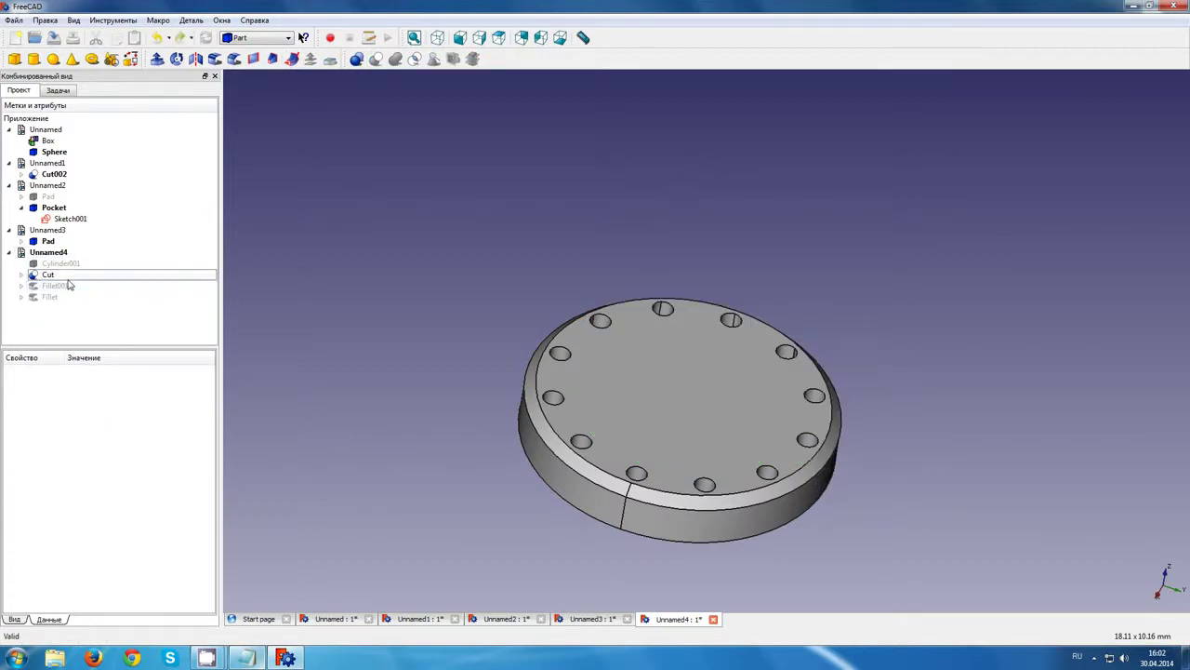
# Show Fillet001 again and briefly toggle the Cylinder001 rod's visibility
pyautogui.click(74, 285)
pyautogui.press('space')
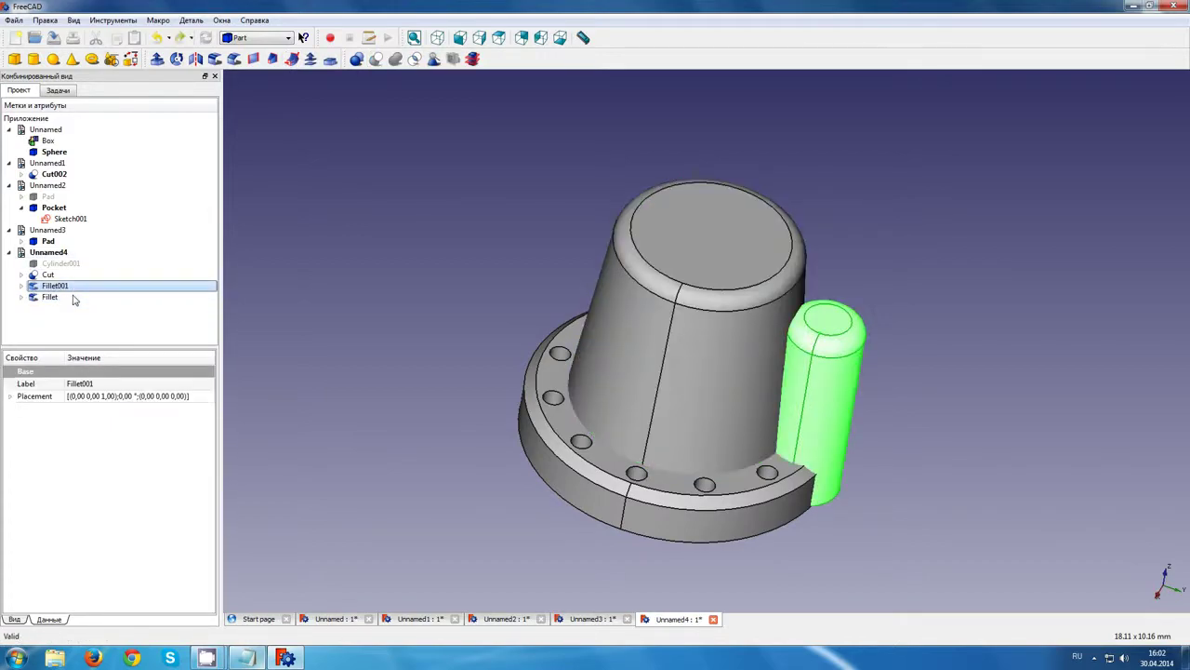
pyautogui.click(74, 297)
pyautogui.click(74, 274)
pyautogui.click(75, 264)
pyautogui.press('space')
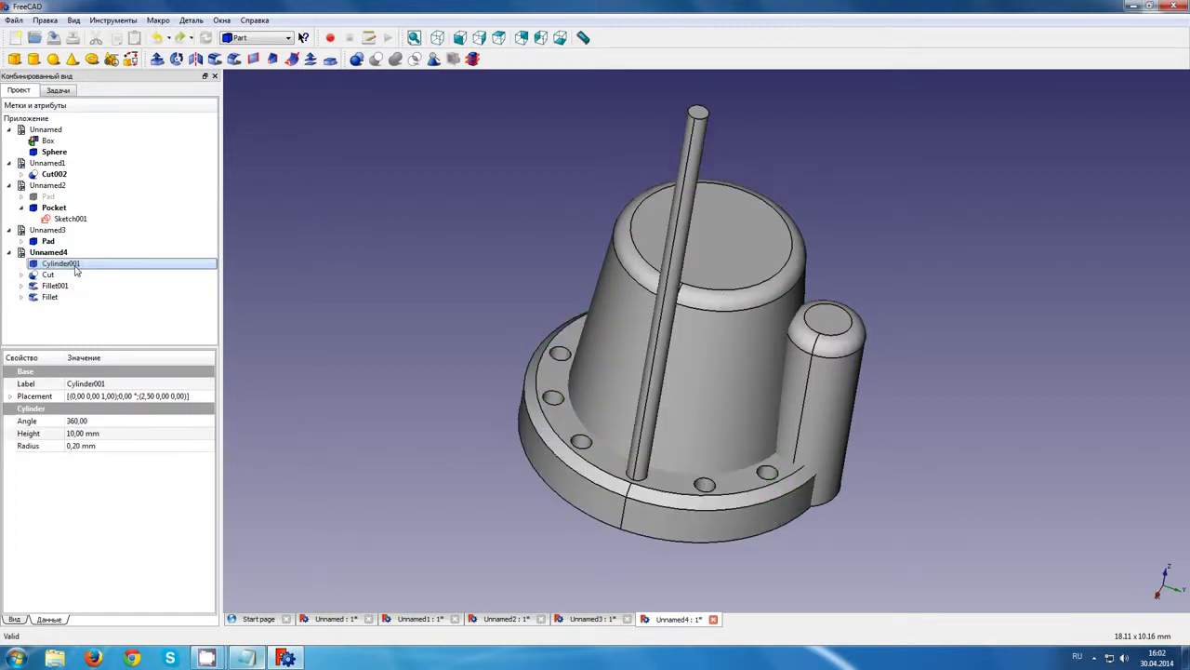
pyautogui.press('space')
# Select the tapered Fillet body with the Fillet001 boss and subtract the boss
pyautogui.click(78, 284)
pyautogui.click(78, 275)
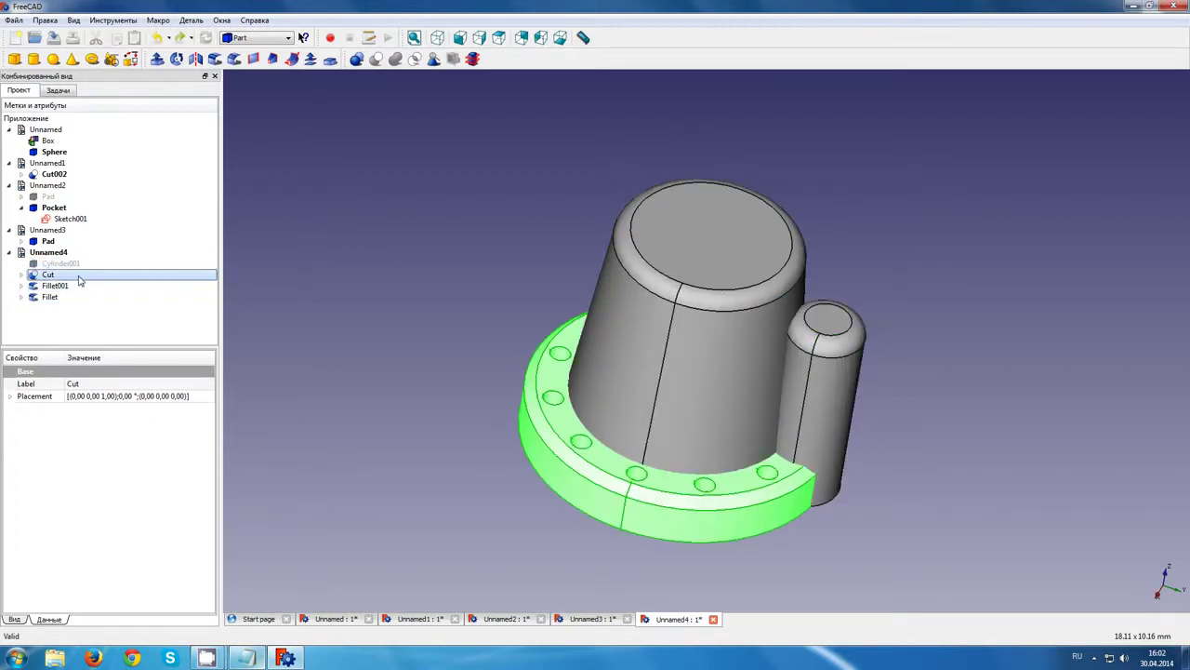
pyautogui.click(75, 296)
pyautogui.keyDown('ctrl'); pyautogui.click(77, 288); pyautogui.keyUp('ctrl')
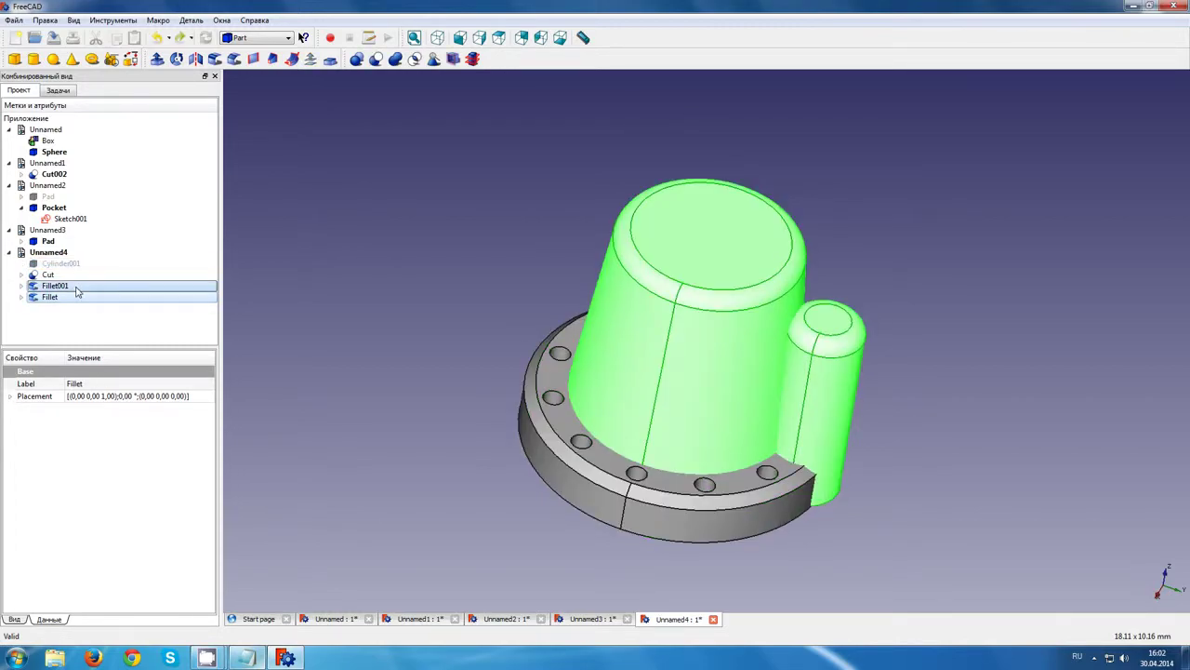
pyautogui.click(376, 58)
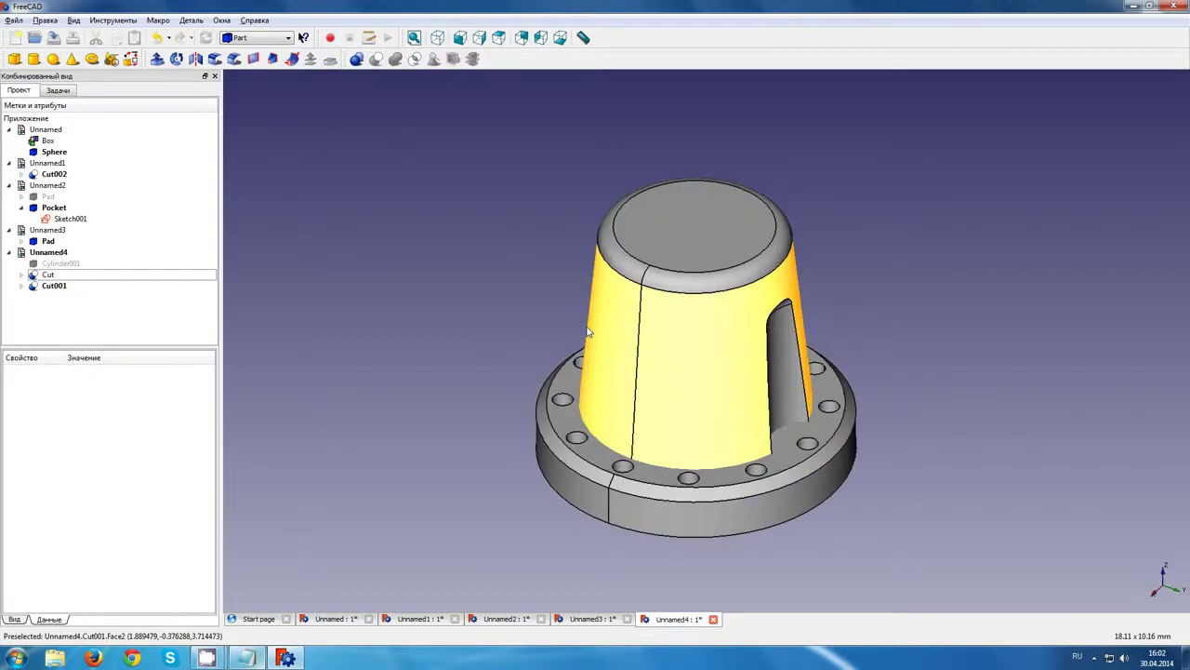
# Undo the cut, show Fillet and Fillet001 again, and open the workbench list
pyautogui.hotkey('ctrl', 'z')
pyautogui.click(80, 286)
pyautogui.press('space')
pyautogui.click(80, 296)
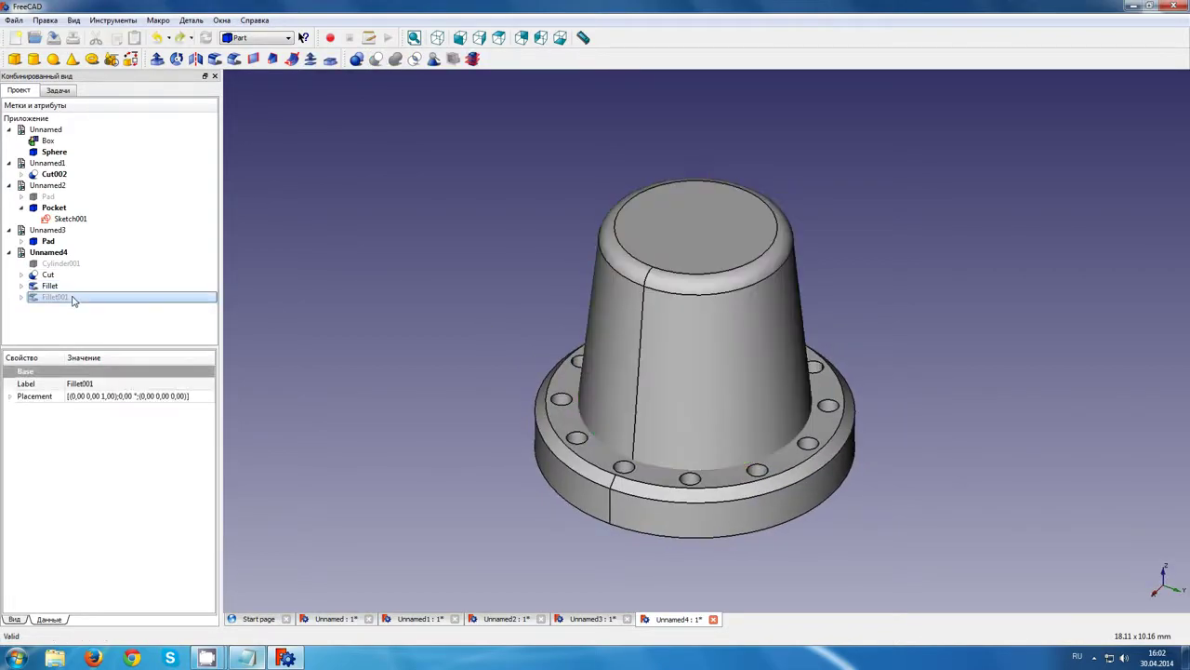
pyautogui.press('space')
pyautogui.click(275, 41)
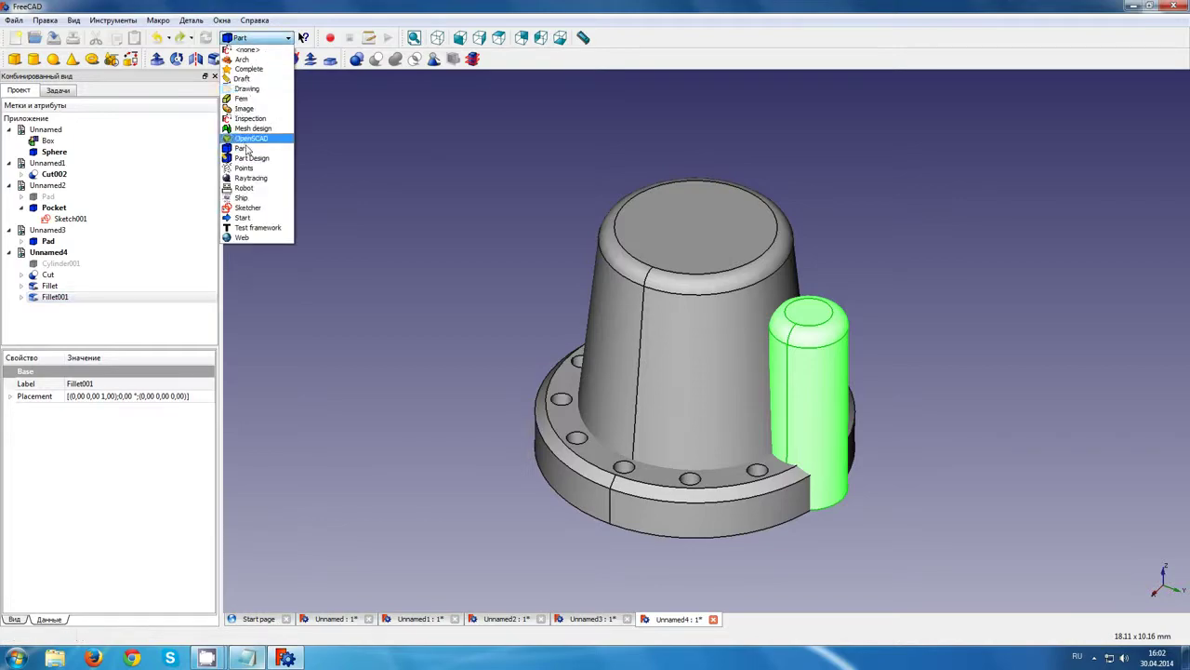
# In Draft, make a polar array of the filleted boss with 7 copies
pyautogui.click(252, 72)
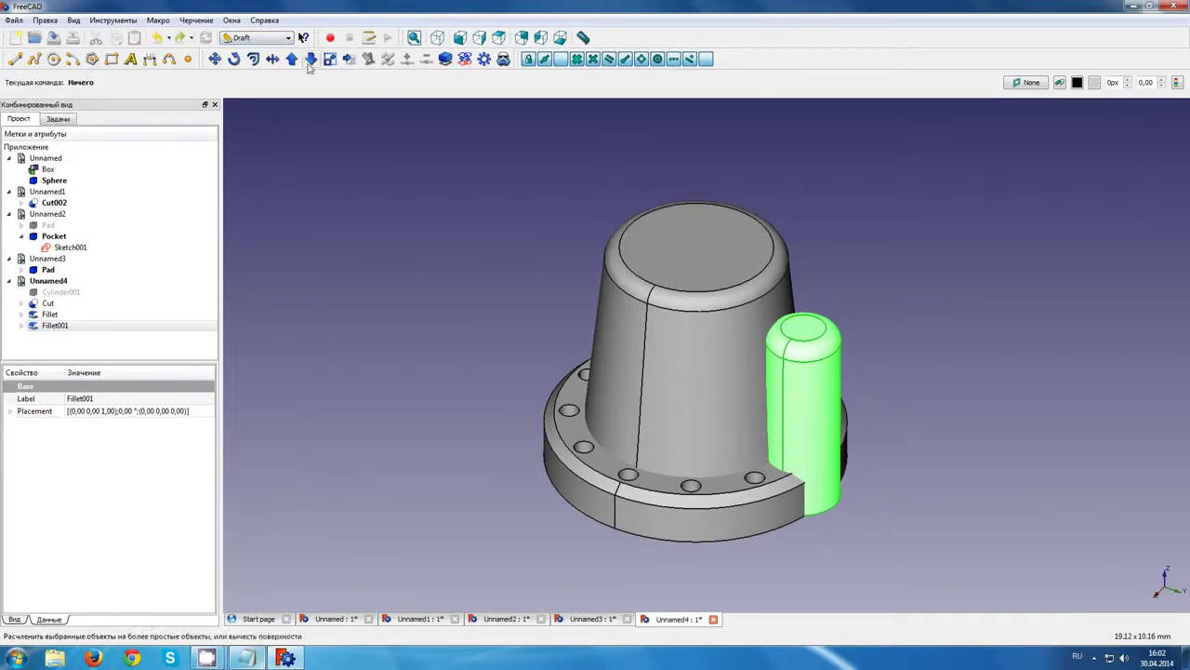
pyautogui.click(485, 59)
pyautogui.click(93, 411)
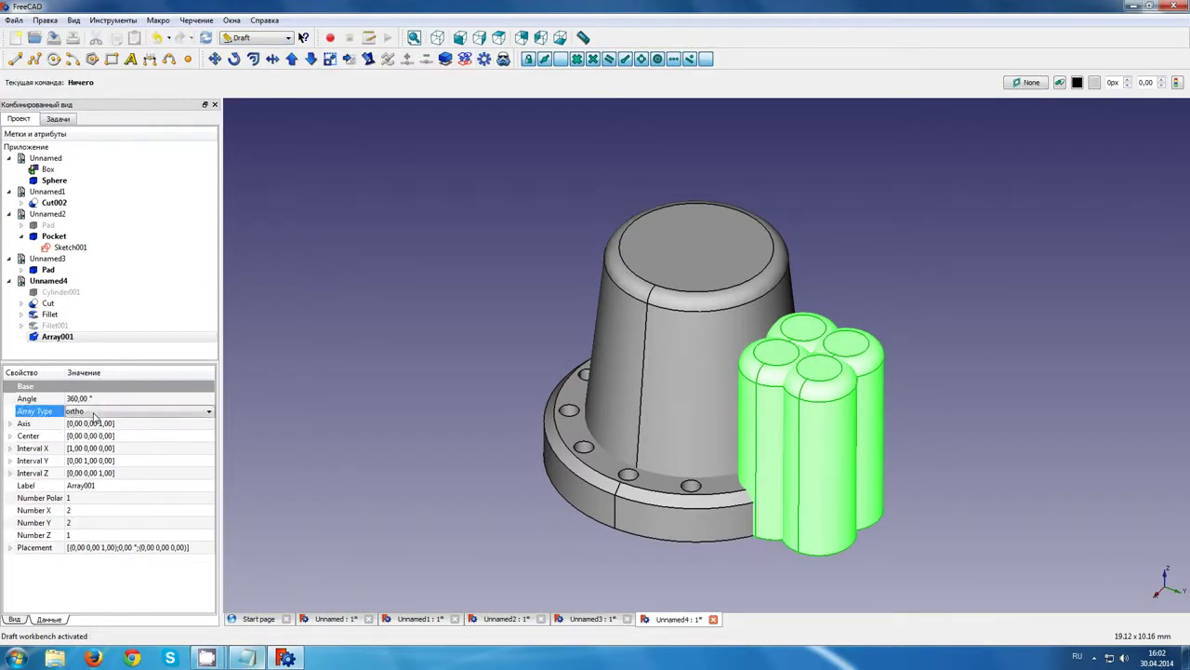
pyautogui.click(93, 411)
pyautogui.click(93, 436)
pyautogui.click(93, 497)
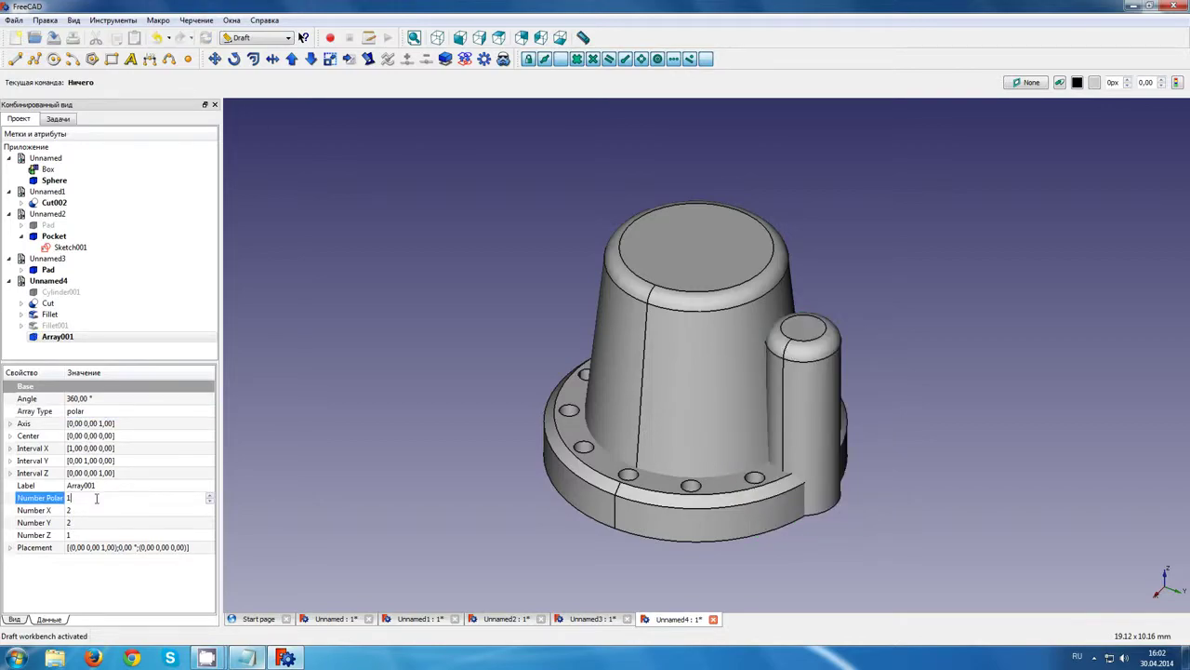
pyautogui.write('10')
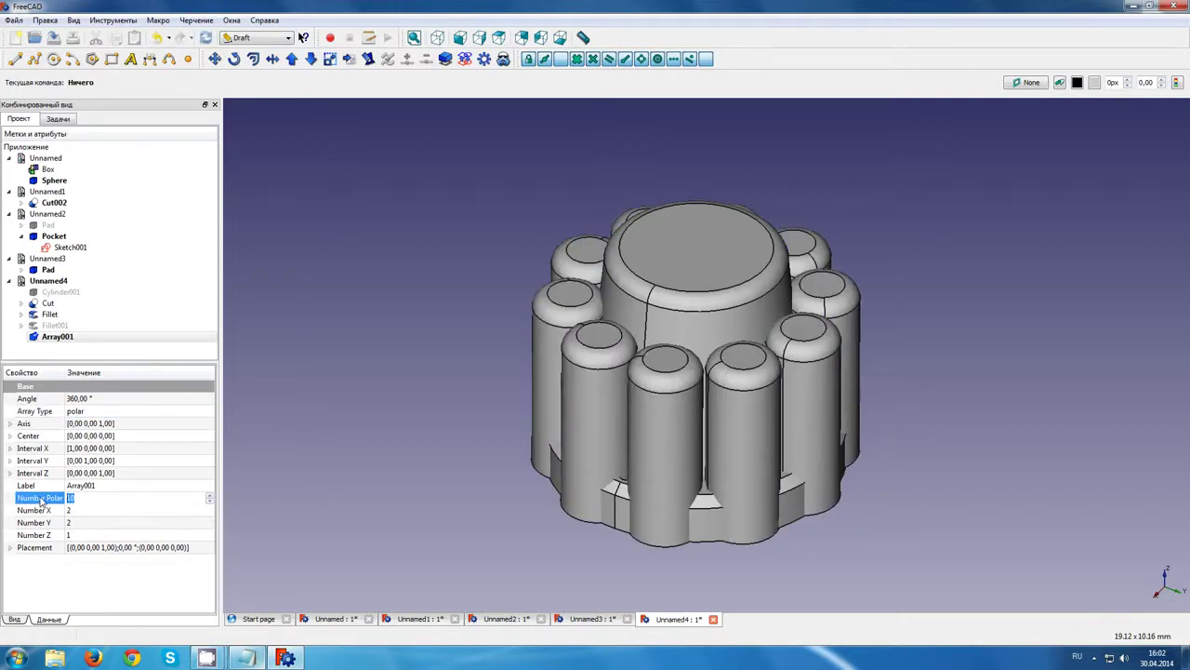
pyautogui.write('8')
# Return to the isometric view and select Fillet and Array001 together
pyautogui.scroll(-1, 67, 500)
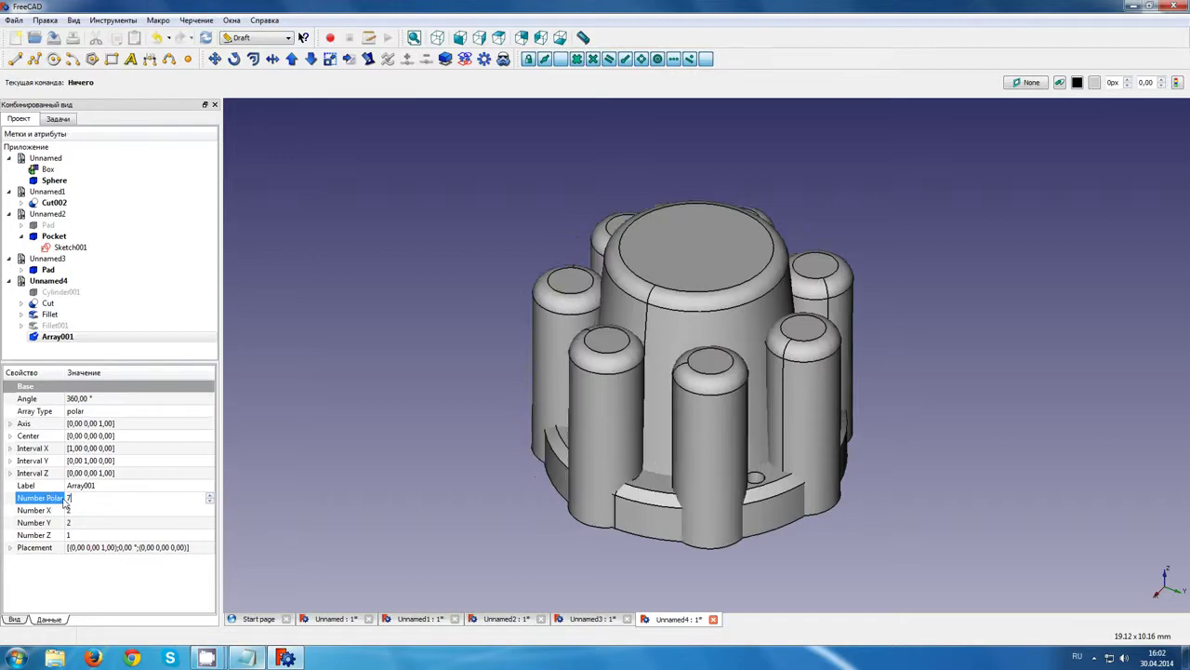
pyautogui.moveTo(549, 353); pyautogui.dragTo(647, 430, button='middle')
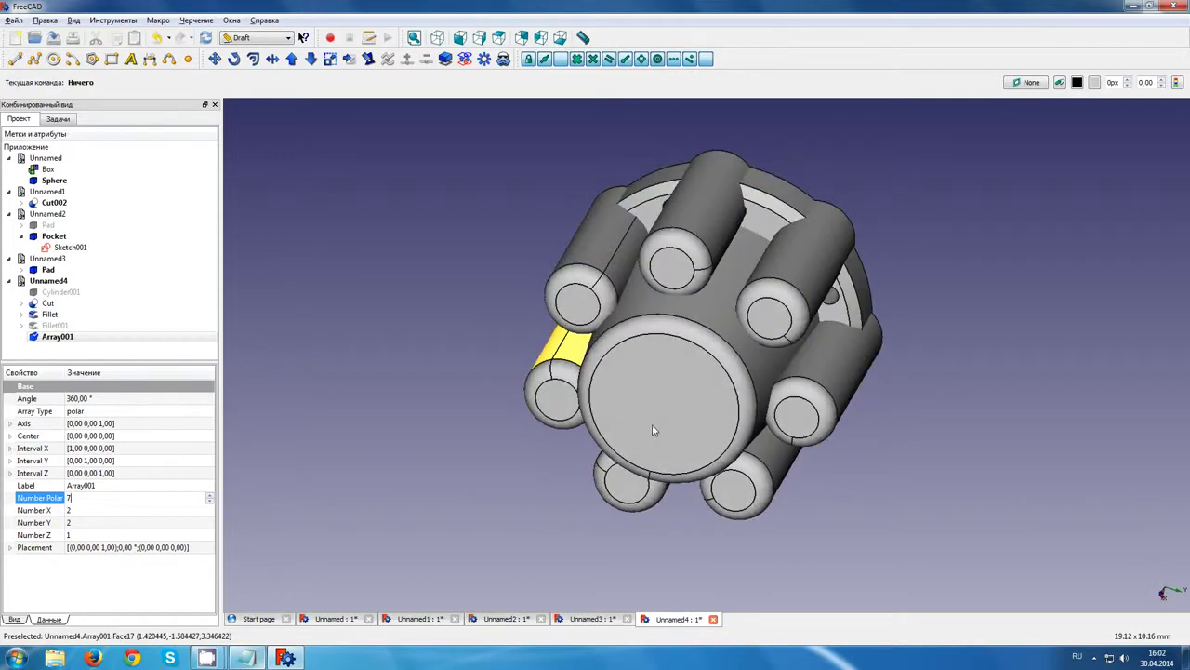
pyautogui.press('0')
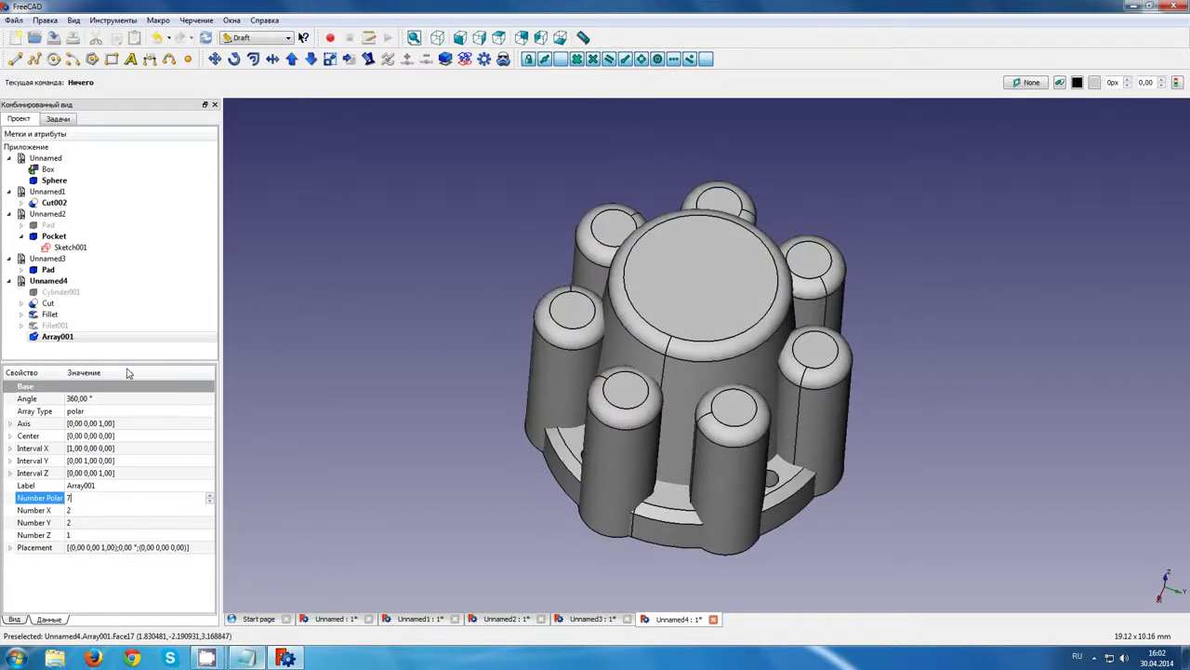
pyautogui.keyDown('ctrl'); pyautogui.click(80, 326); pyautogui.keyUp('ctrl')
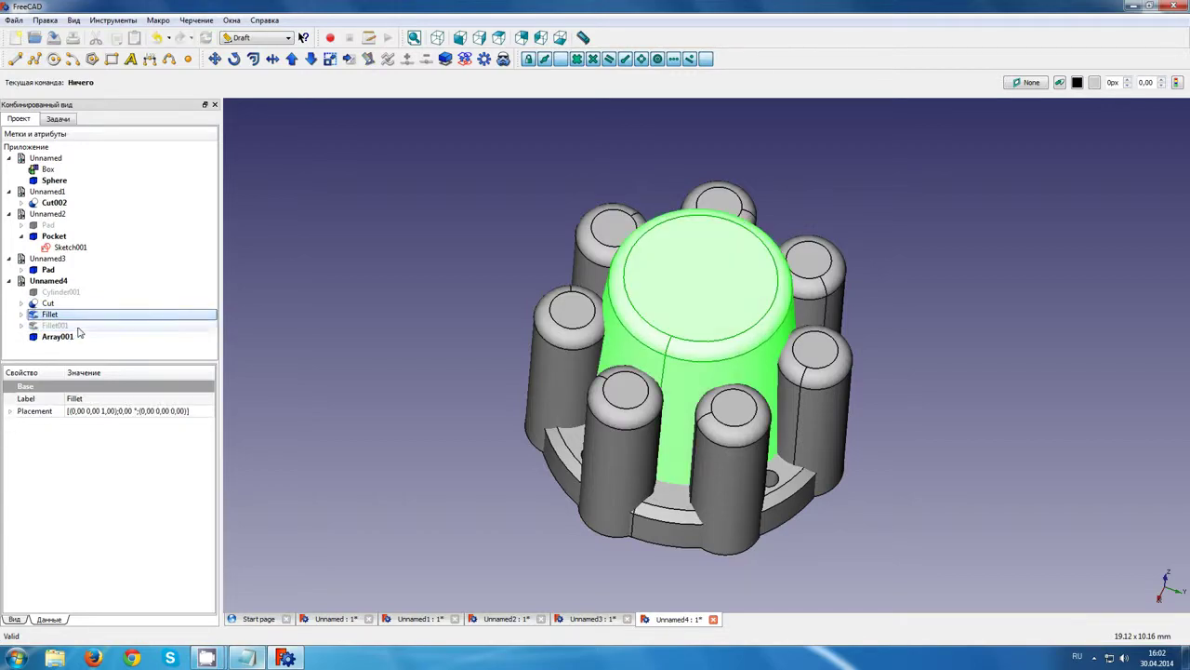
# Switch to the Part workbench and inspect Cut001's seven grooves from tilted angles
pyautogui.click(257, 37)
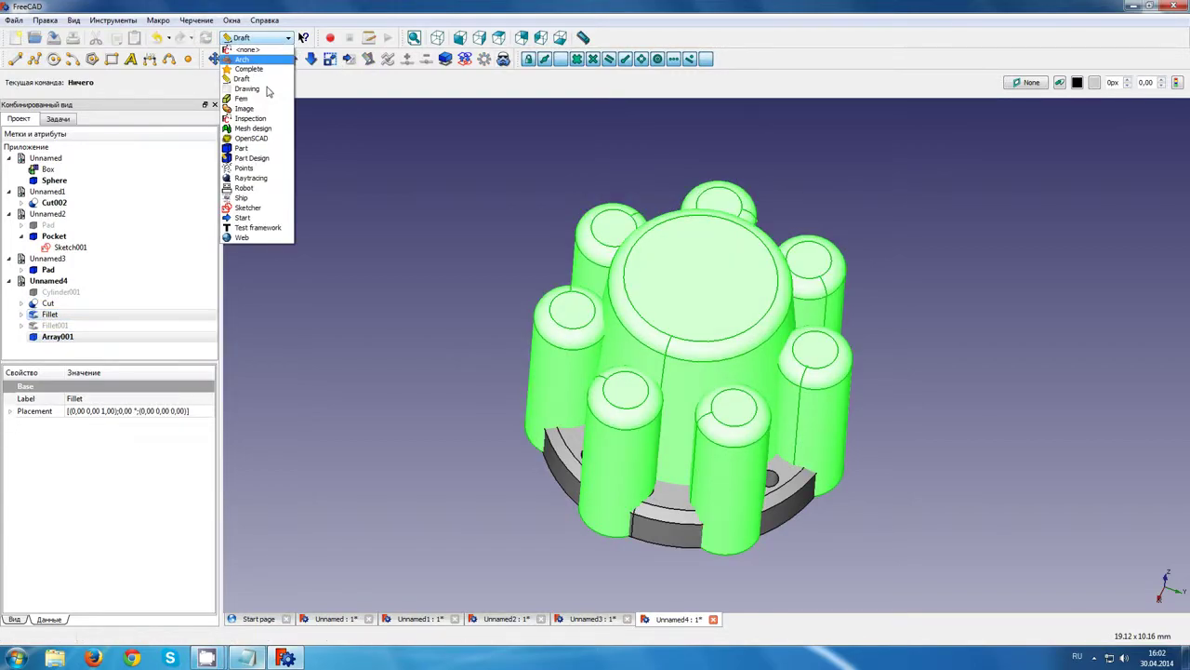
pyautogui.click(251, 148)
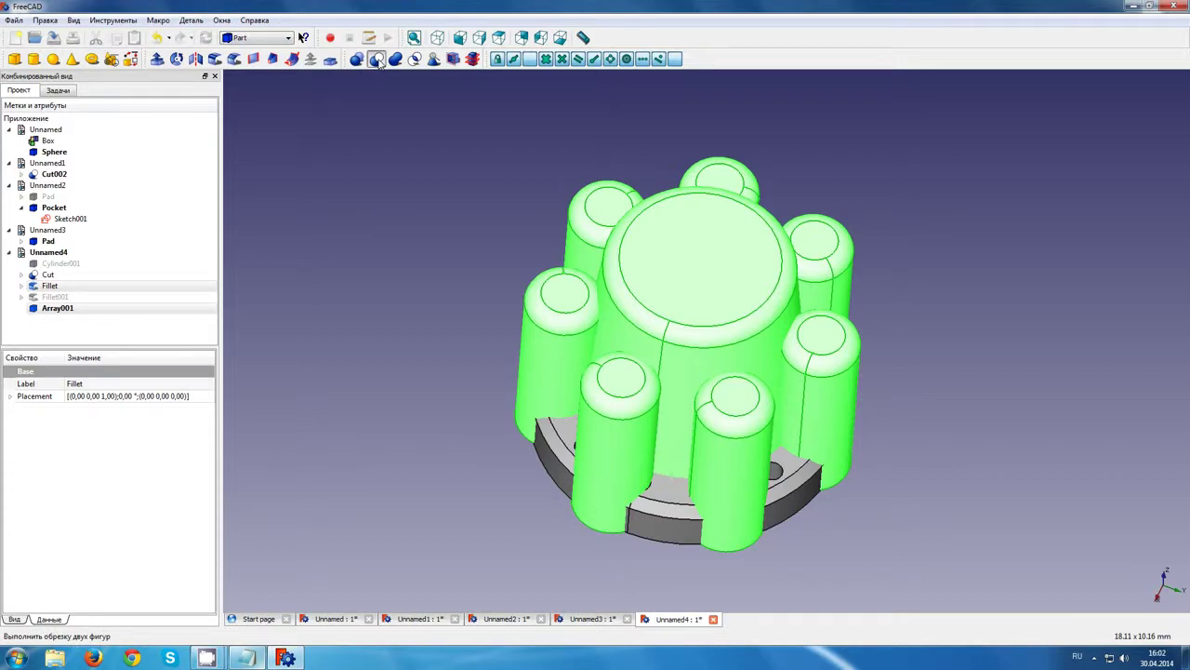
pyautogui.moveTo(709, 266); pyautogui.dragTo(654, 308, button='middle')
pyautogui.moveTo(884, 391)
pyautogui.mouseDown(button='middle')
pyautogui.moveTo(927, 363)
pyautogui.moveTo(871, 483)
pyautogui.moveTo(873, 447)
pyautogui.mouseUp(button='middle')
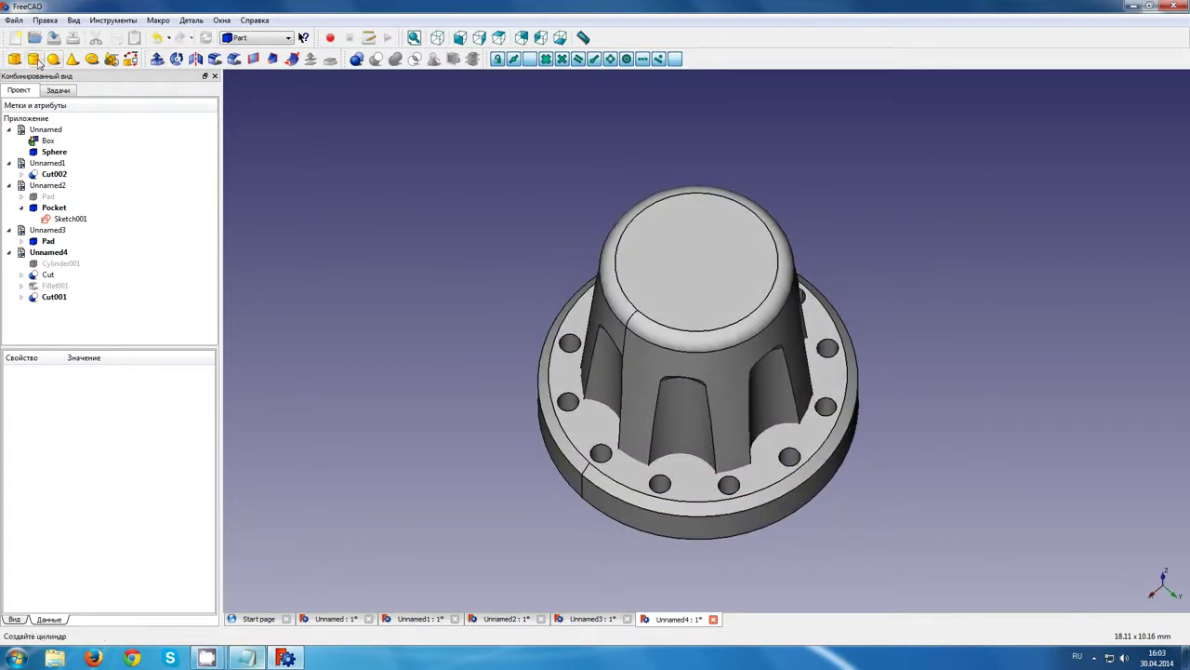
# Add Cylinder003 with a 1,3 mm radius and 5 mm height
pyautogui.click(33, 58)
pyautogui.click(96, 308)
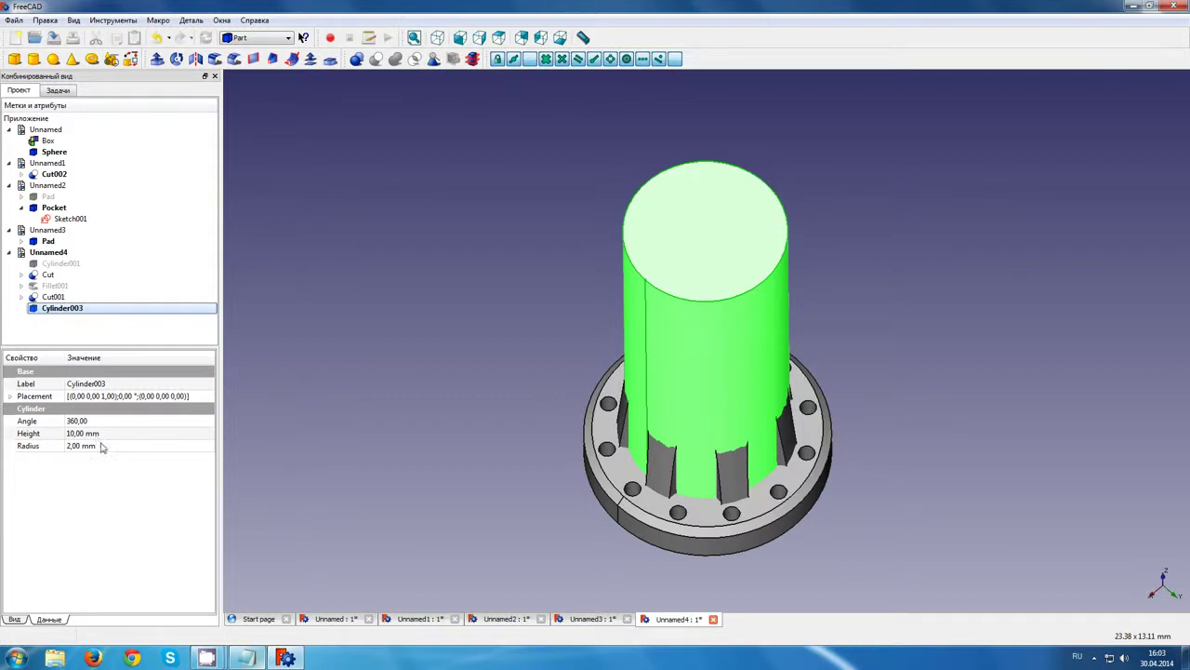
pyautogui.click(107, 446)
pyautogui.scroll(-1, 107, 446)
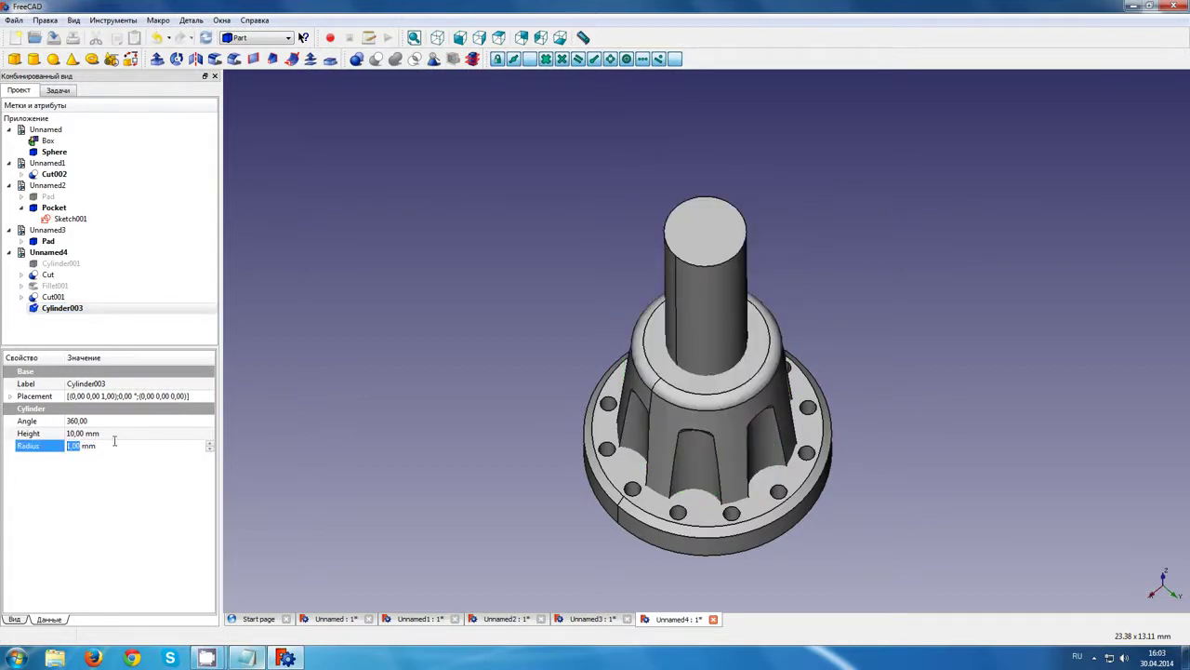
pyautogui.write('1,3')
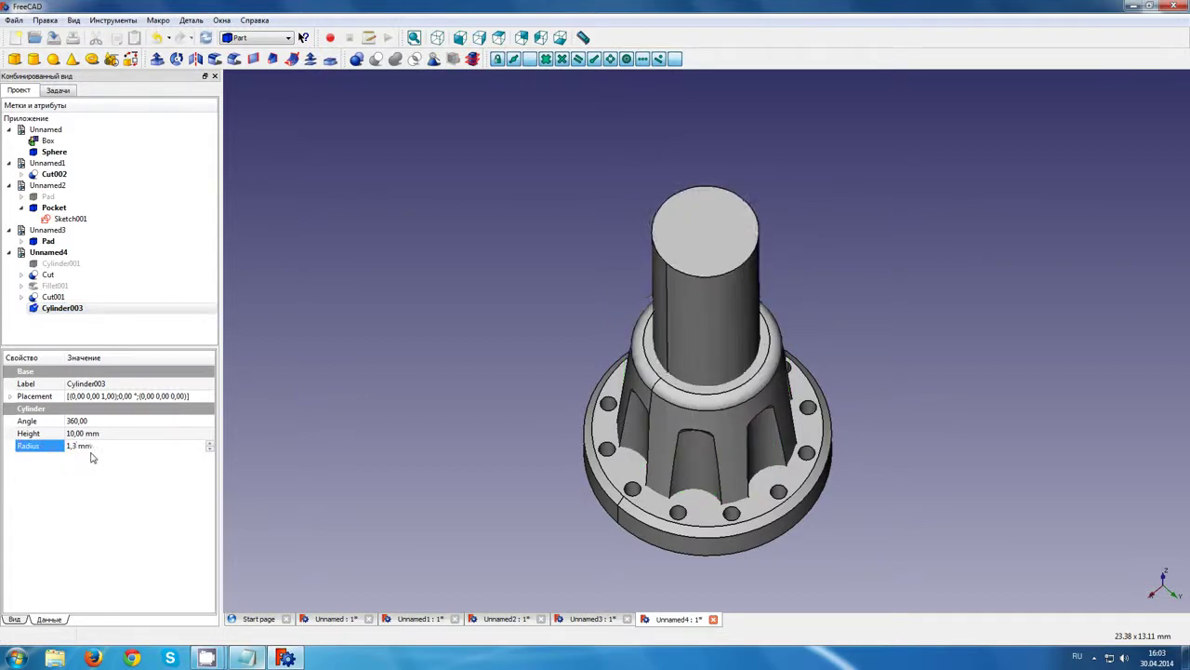
pyautogui.click(97, 434)
pyautogui.scroll(-5, 100, 434)
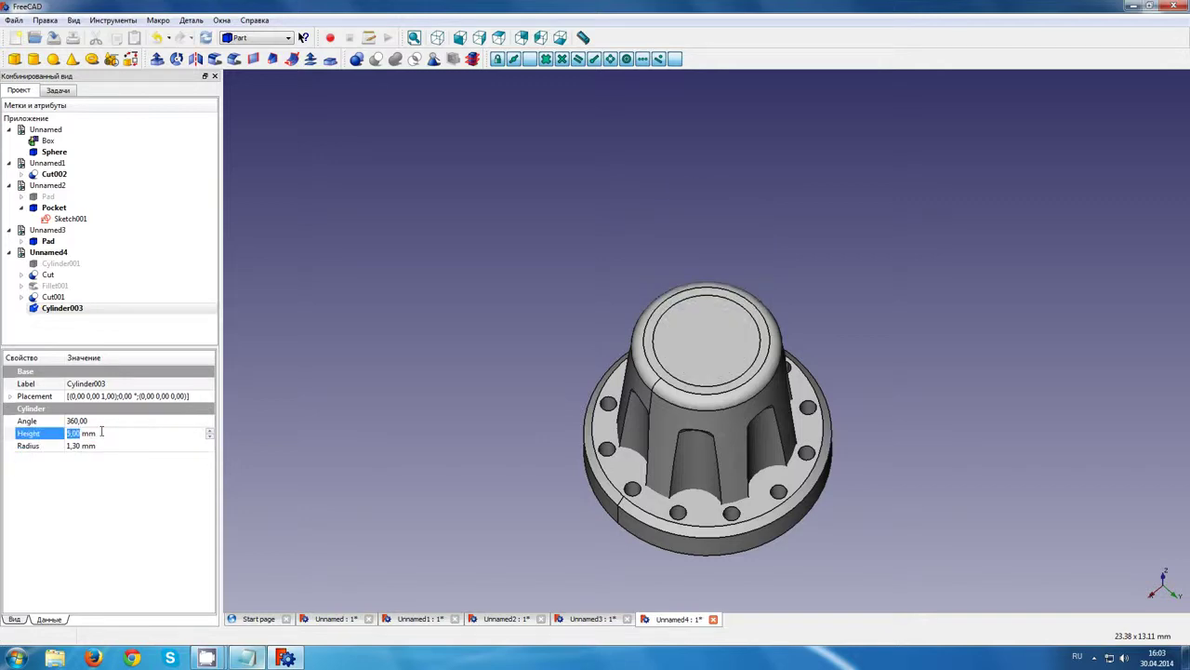
# Set Cylinder003's z position to 4,8 so it sits atop the hub
pyautogui.click(11, 396)
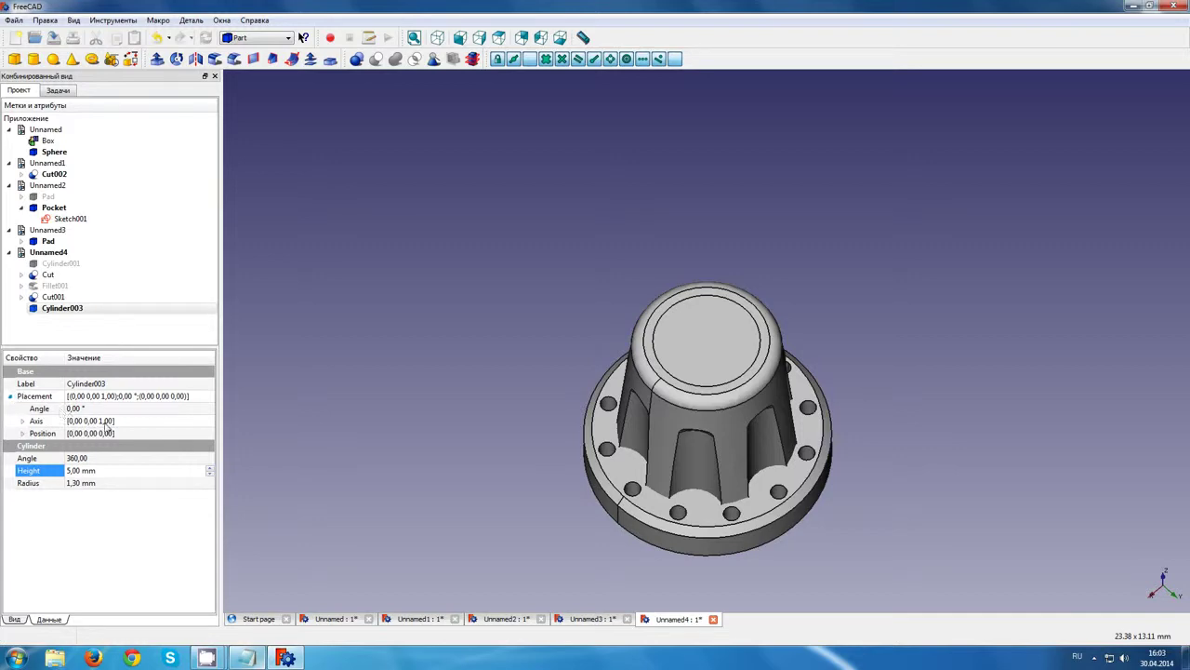
pyautogui.click(22, 434)
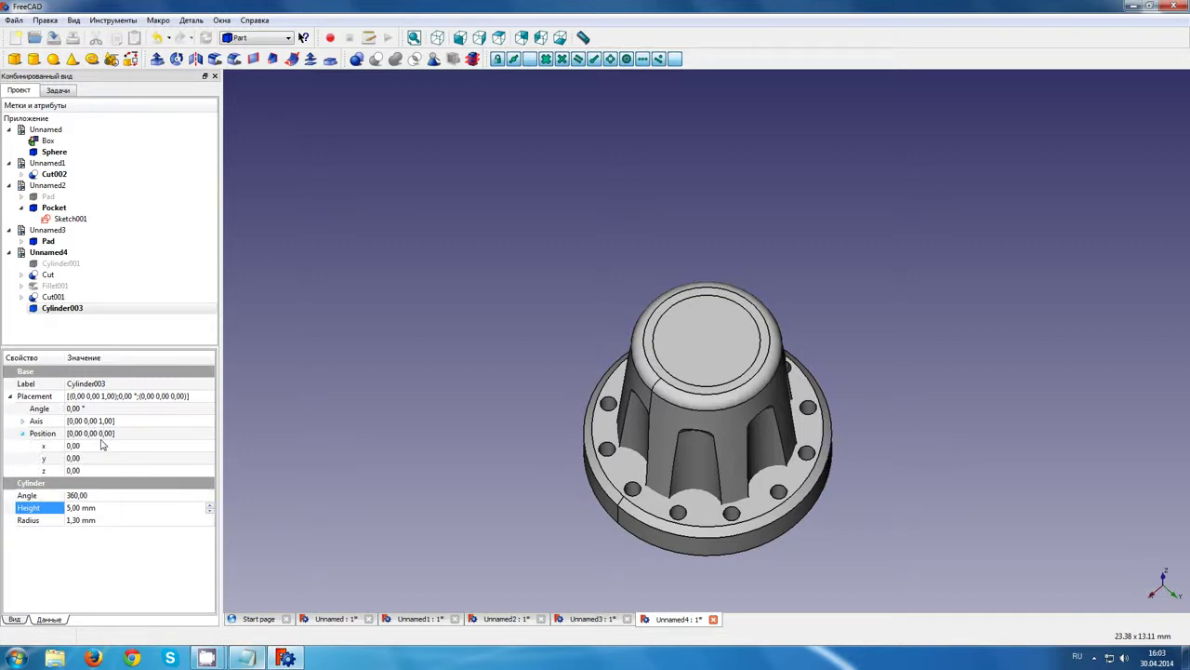
pyautogui.click(100, 445)
pyautogui.click(47, 471)
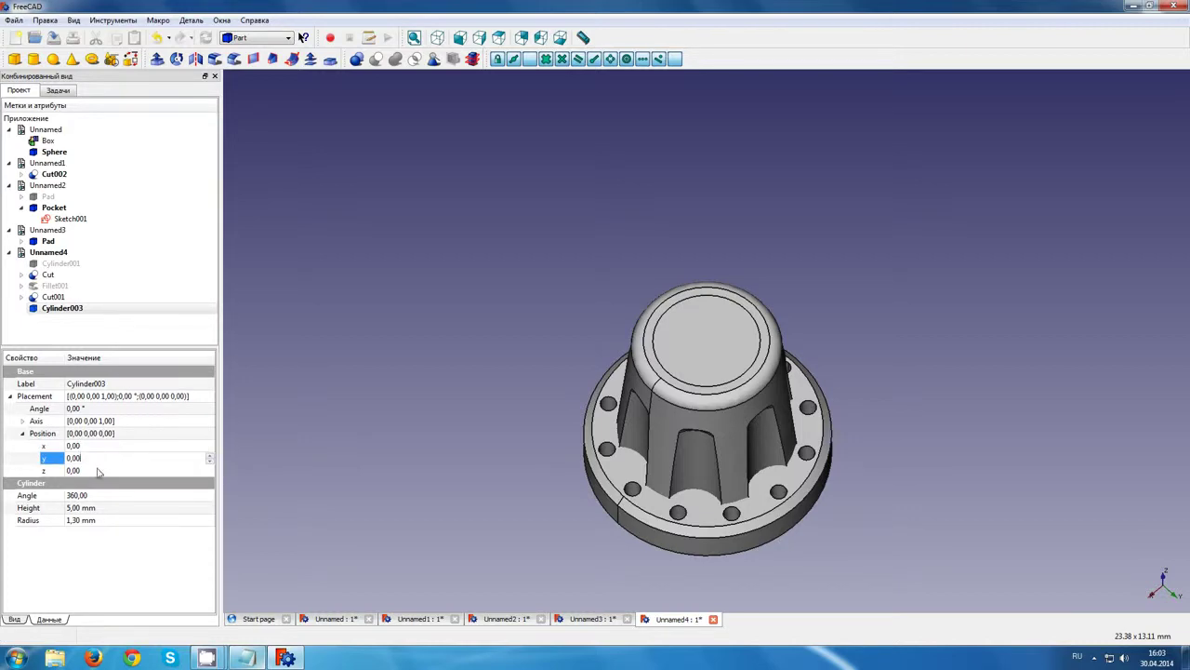
pyautogui.write('5')
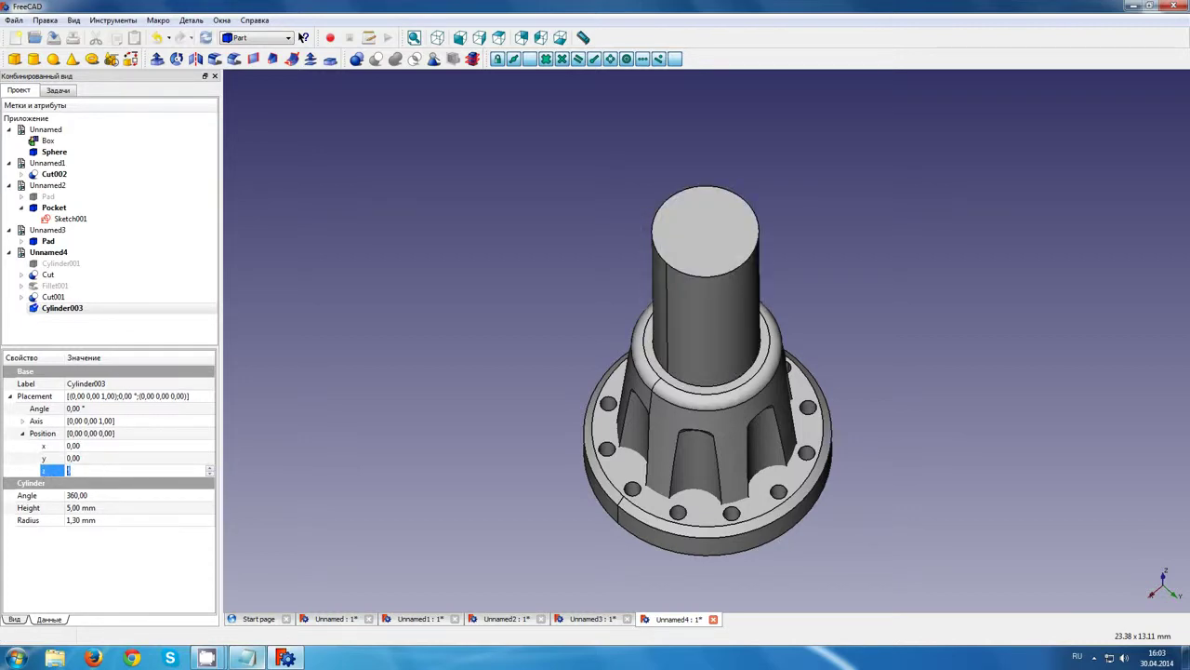
pyautogui.write('10')
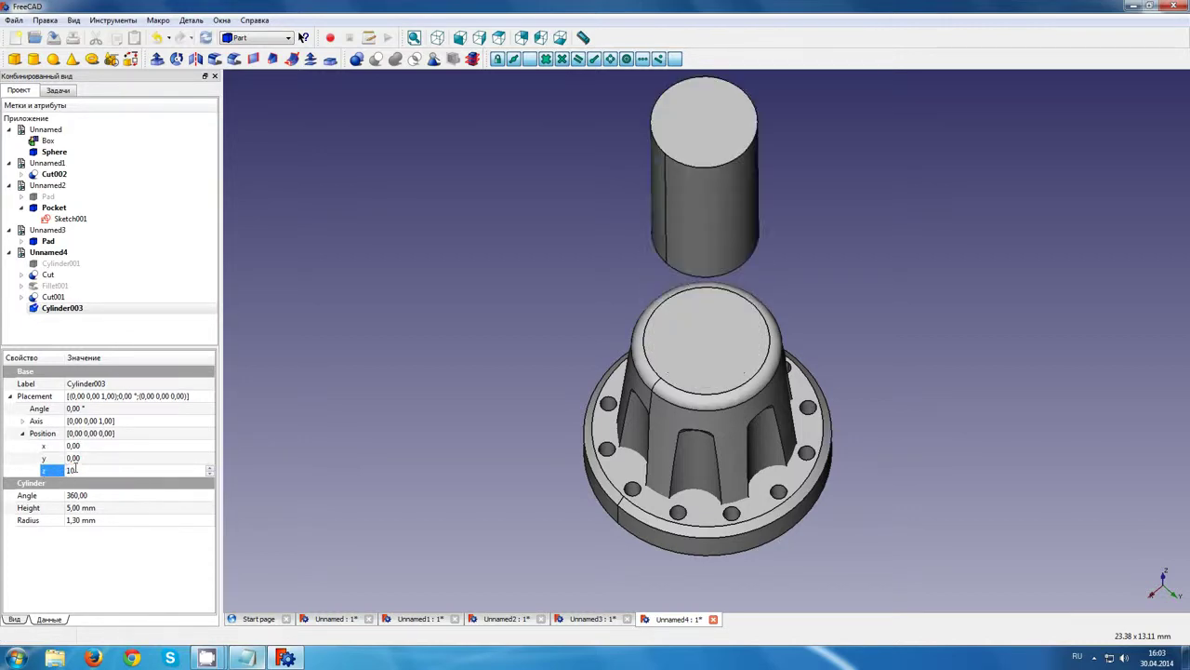
pyautogui.press('BackSpace')
pyautogui.press('BackSpace')
pyautogui.write('7')
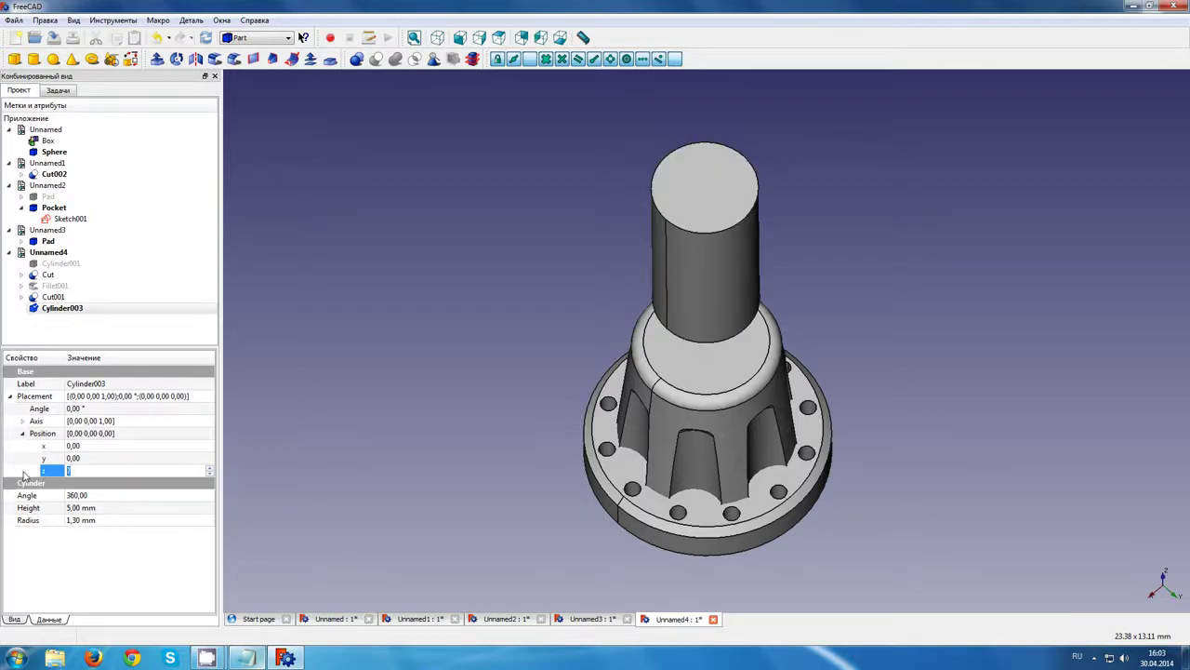
pyautogui.write('6')
pyautogui.moveTo(664, 315)
pyautogui.mouseDown(button='middle')
pyautogui.moveTo(669, 210)
pyautogui.moveTo(665, 307)
pyautogui.mouseUp(button='middle')
pyautogui.write('5')
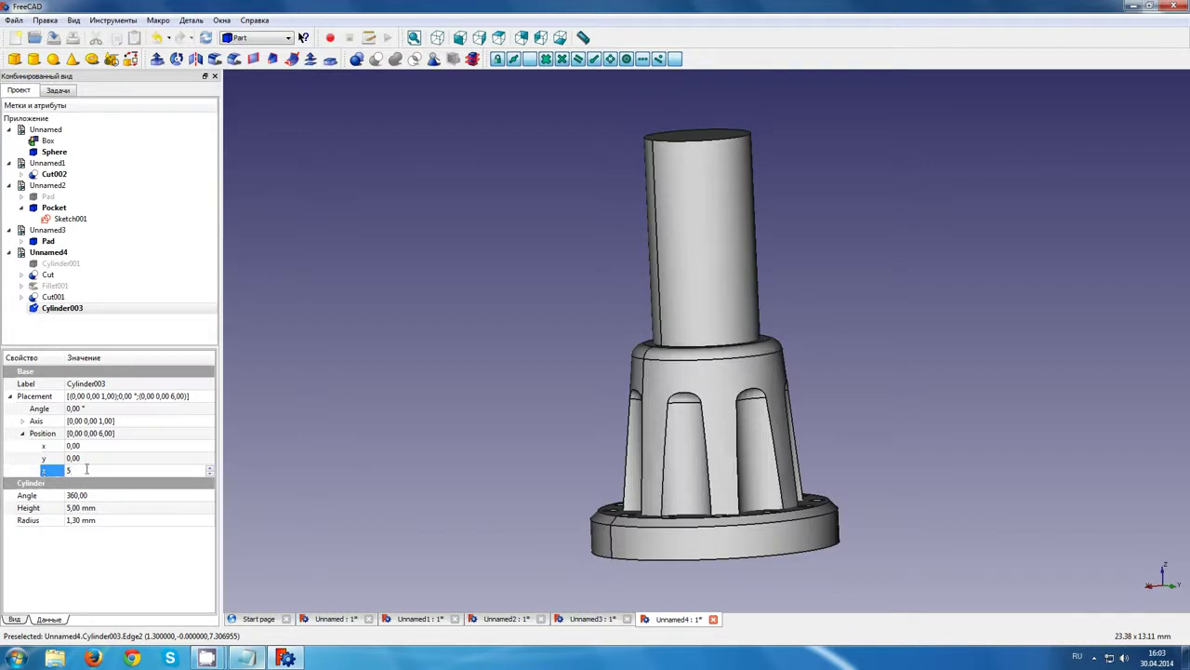
pyautogui.write('4,')
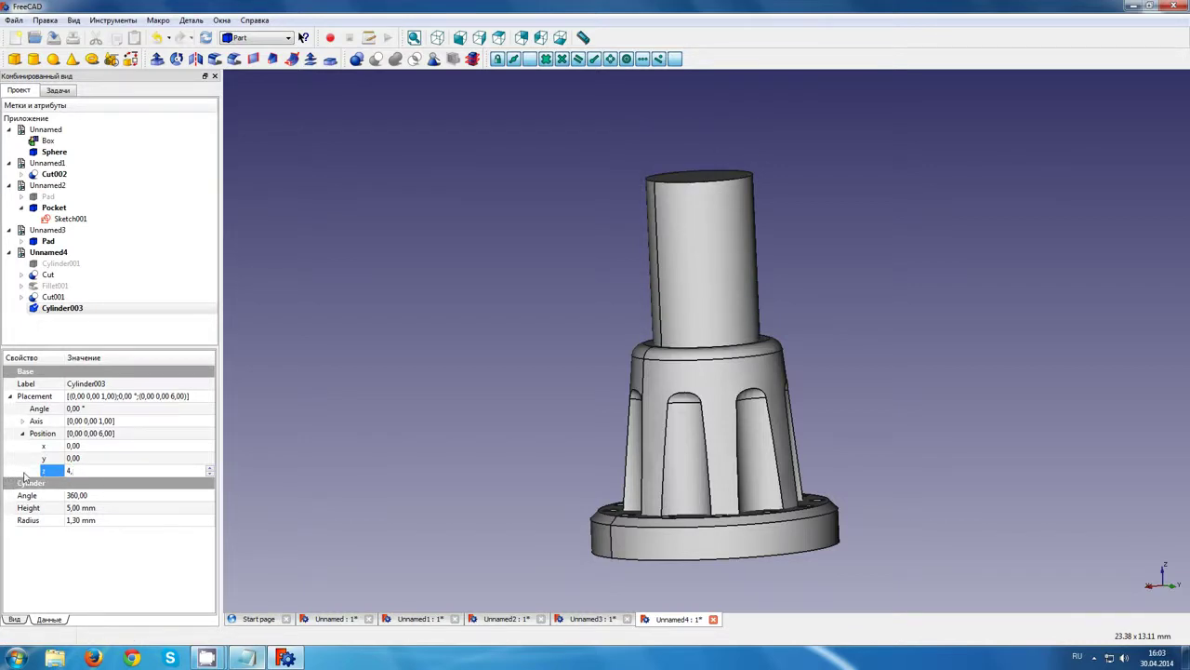
pyautogui.write('8')
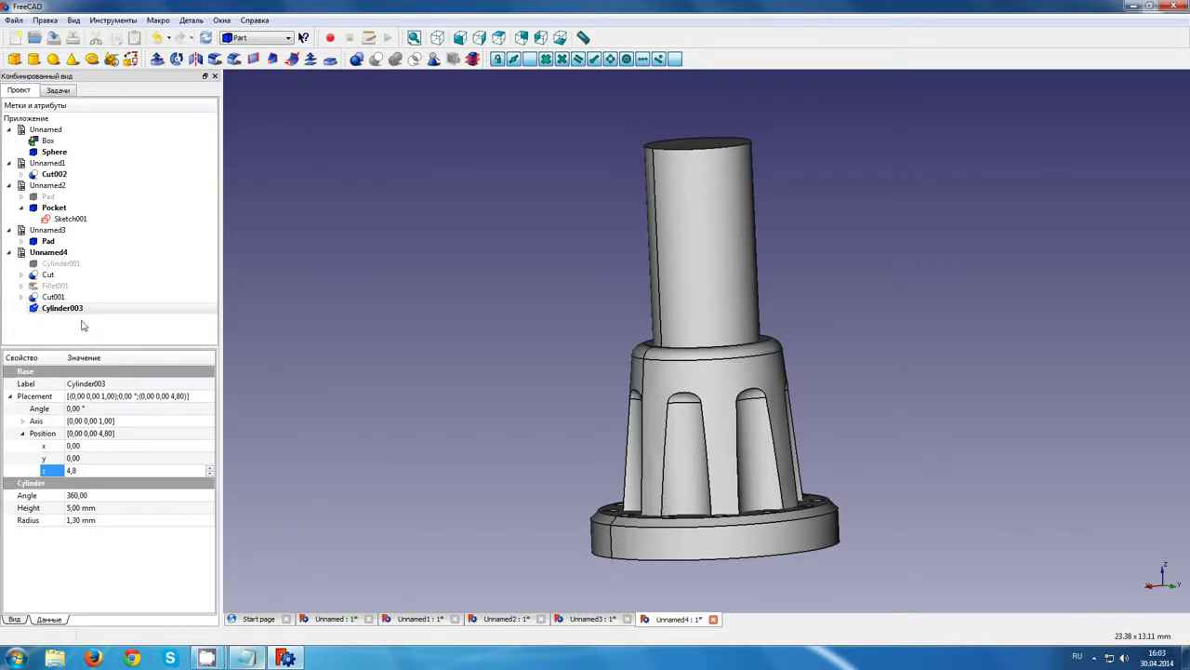
pyautogui.click(53, 296)
# Subtract Cylinder003 from Cut001 to bore the hub's top as Cut002
pyautogui.keyDown('ctrl'); pyautogui.click(62, 308); pyautogui.keyUp('ctrl')
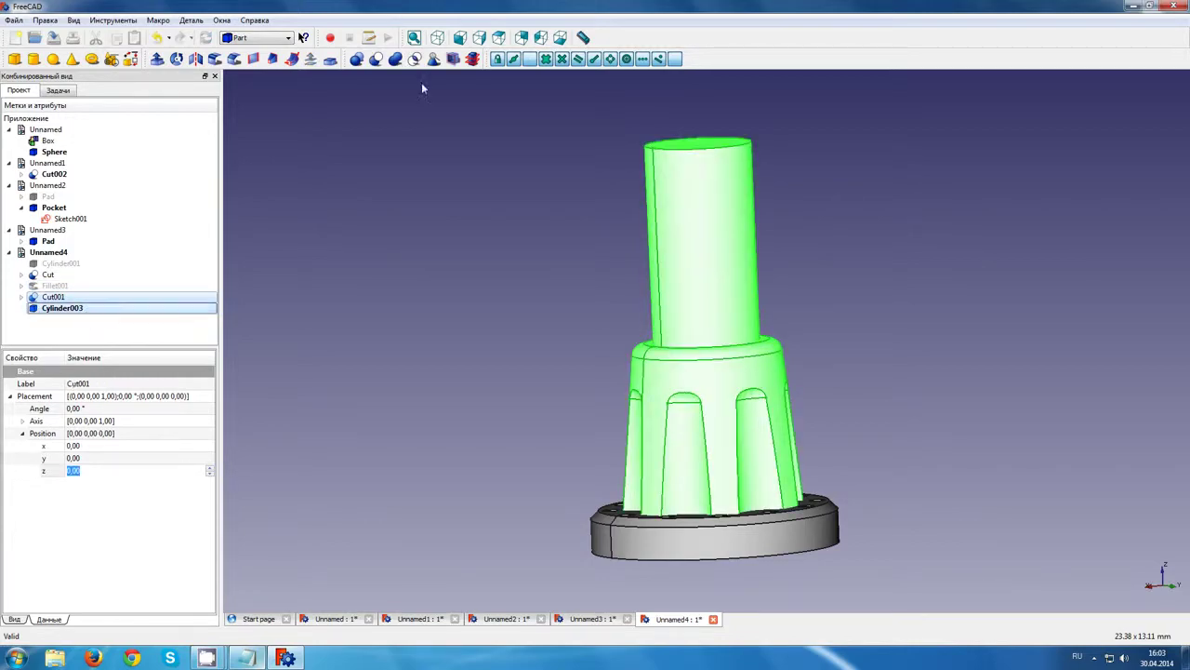
pyautogui.click(376, 59)
pyautogui.moveTo(669, 390)
pyautogui.mouseDown(button='middle')
pyautogui.moveTo(732, 528)
pyautogui.moveTo(774, 406)
pyautogui.mouseUp(button='middle')
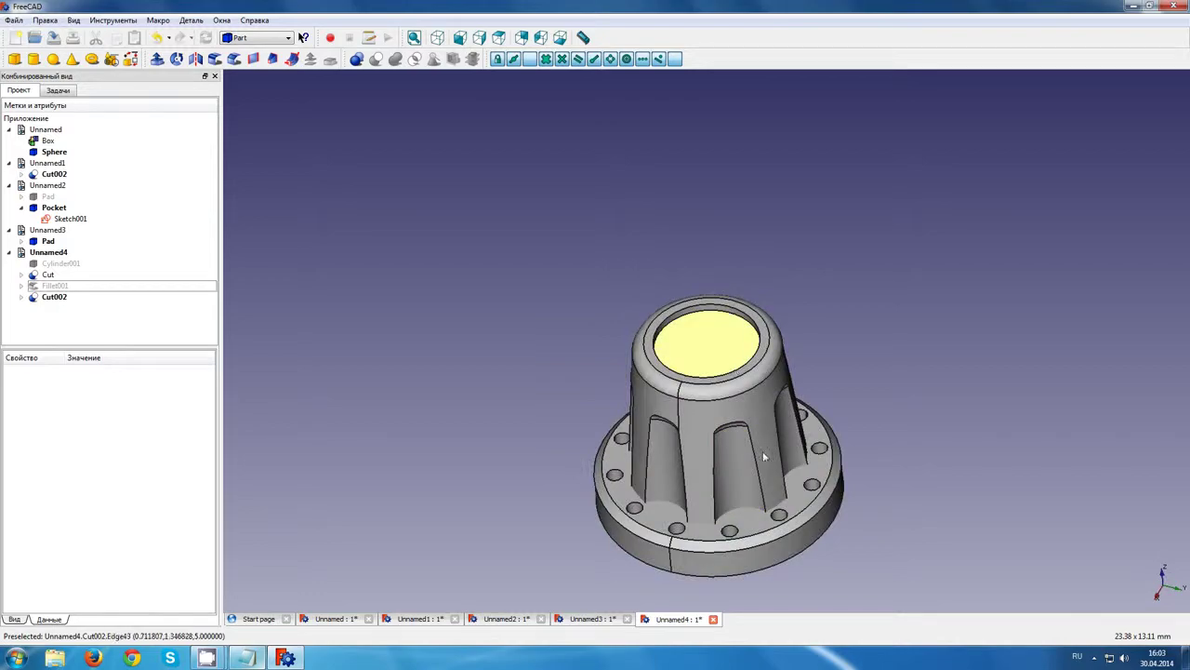
pyautogui.moveTo(763, 451)
pyautogui.mouseDown(button='middle')
pyautogui.moveTo(826, 464)
pyautogui.moveTo(932, 329)
pyautogui.moveTo(727, 446)
pyautogui.moveTo(666, 465)
pyautogui.moveTo(823, 352)
pyautogui.mouseUp(button='middle')
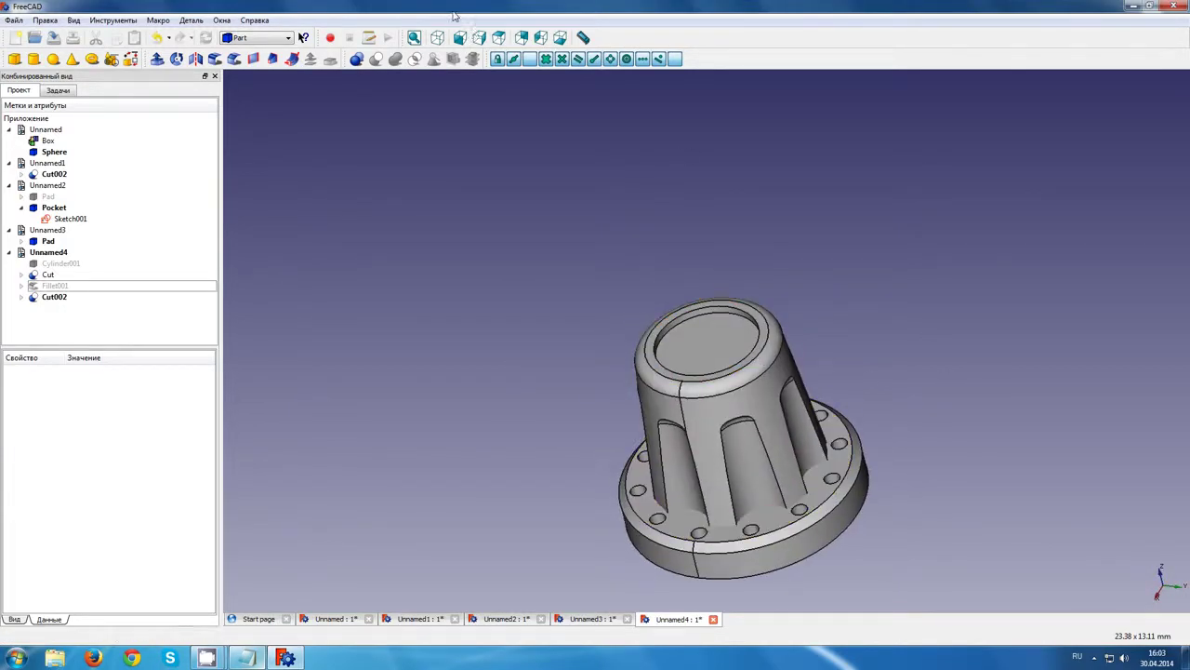
# Bring the Notepad notes to the front and select their closing two lines
pyautogui.moveTo(707, 390)
pyautogui.mouseDown(button='middle')
pyautogui.moveTo(744, 418)
pyautogui.moveTo(790, 593)
pyautogui.moveTo(743, 279)
pyautogui.moveTo(701, 108)
pyautogui.moveTo(487, 223)
pyautogui.moveTo(685, 452)
pyautogui.moveTo(832, 260)
pyautogui.moveTo(221, 515)
pyautogui.mouseUp(button='middle')
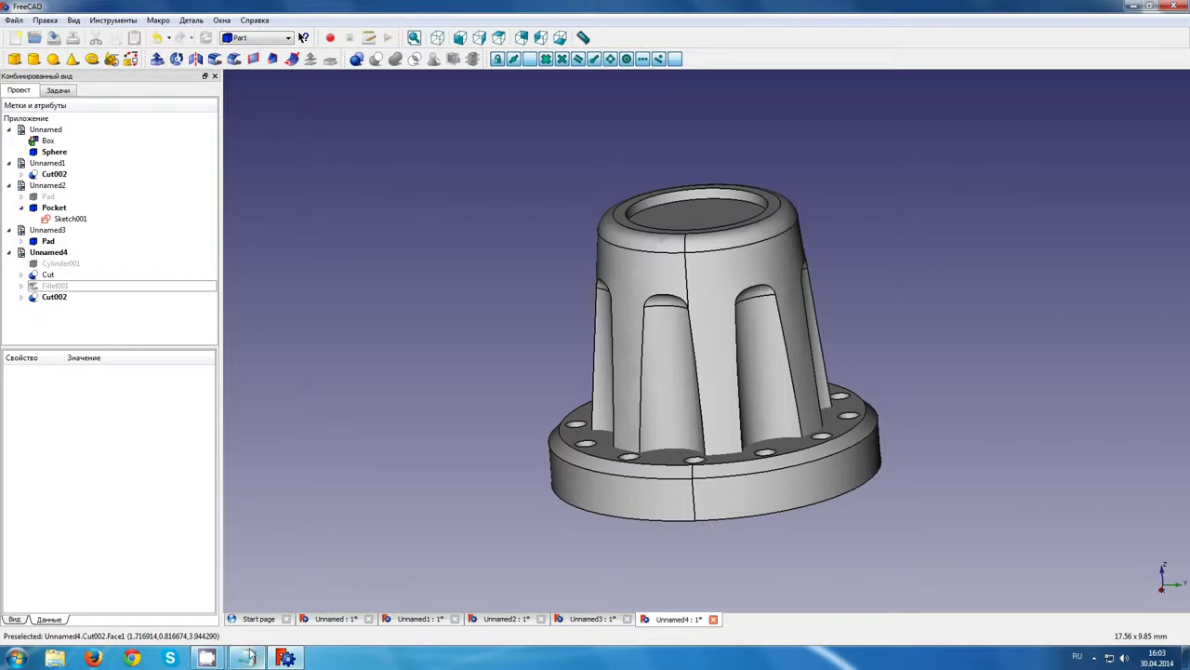
pyautogui.click(247, 657)
pyautogui.moveTo(313, 337); pyautogui.dragTo(130, 319)
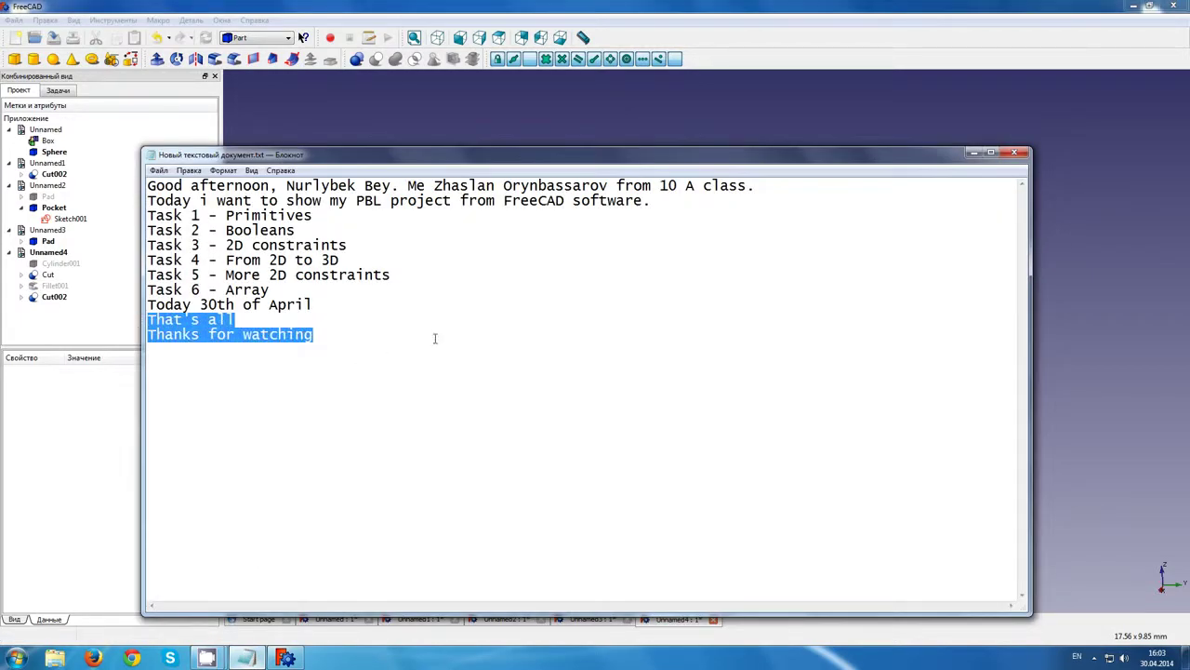